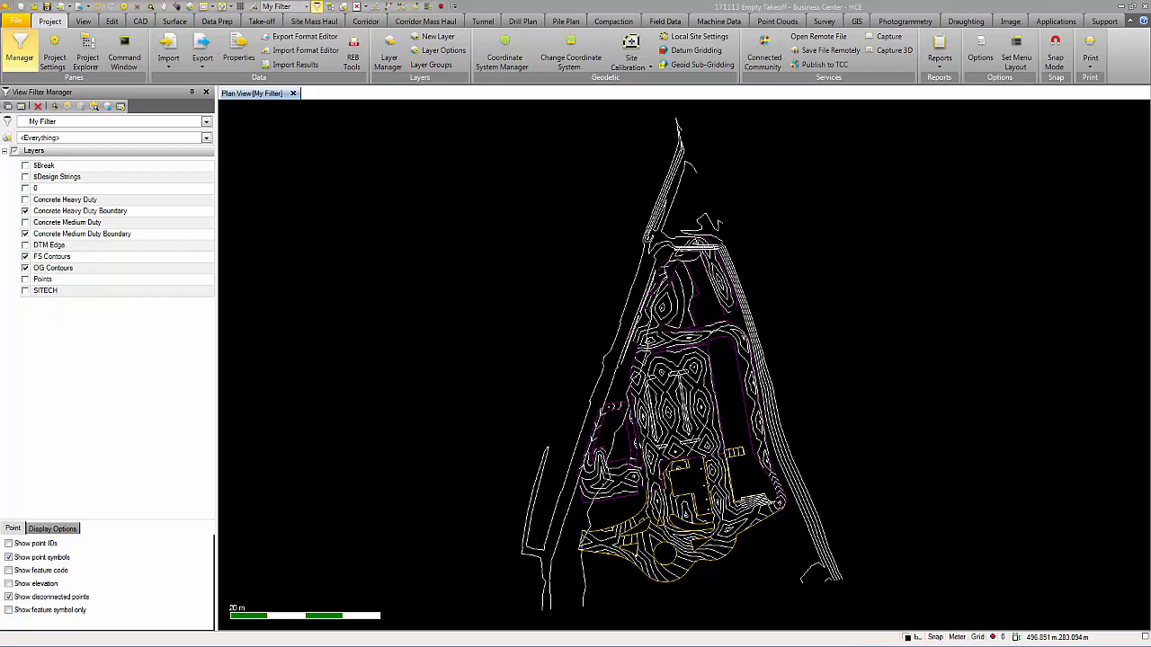
Step: Open the Material and Site Improvement Manager and add a mass-earthworks earthen material named Topsoil
scroll(531, 302, up, 1)
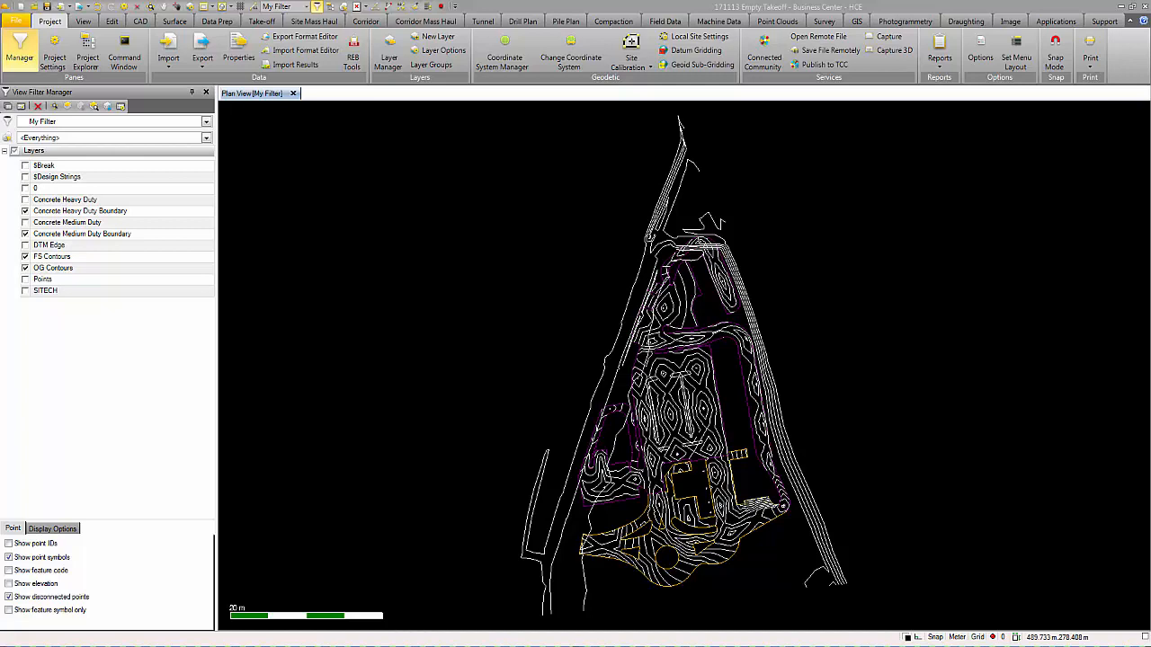
click(270, 21)
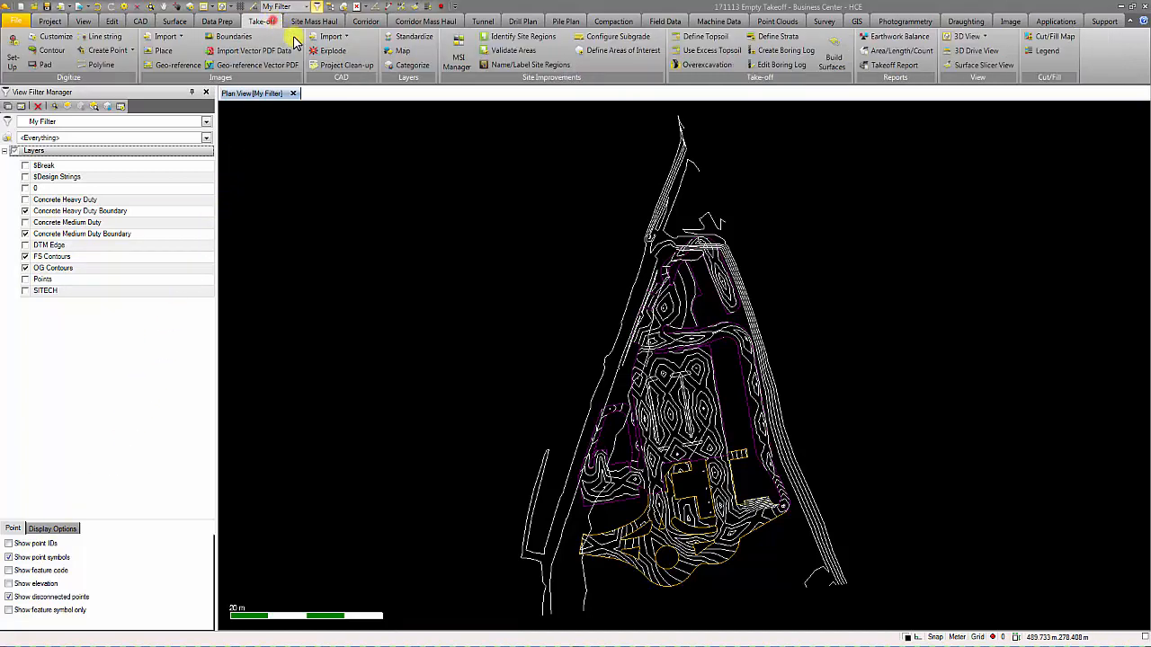
click(449, 61)
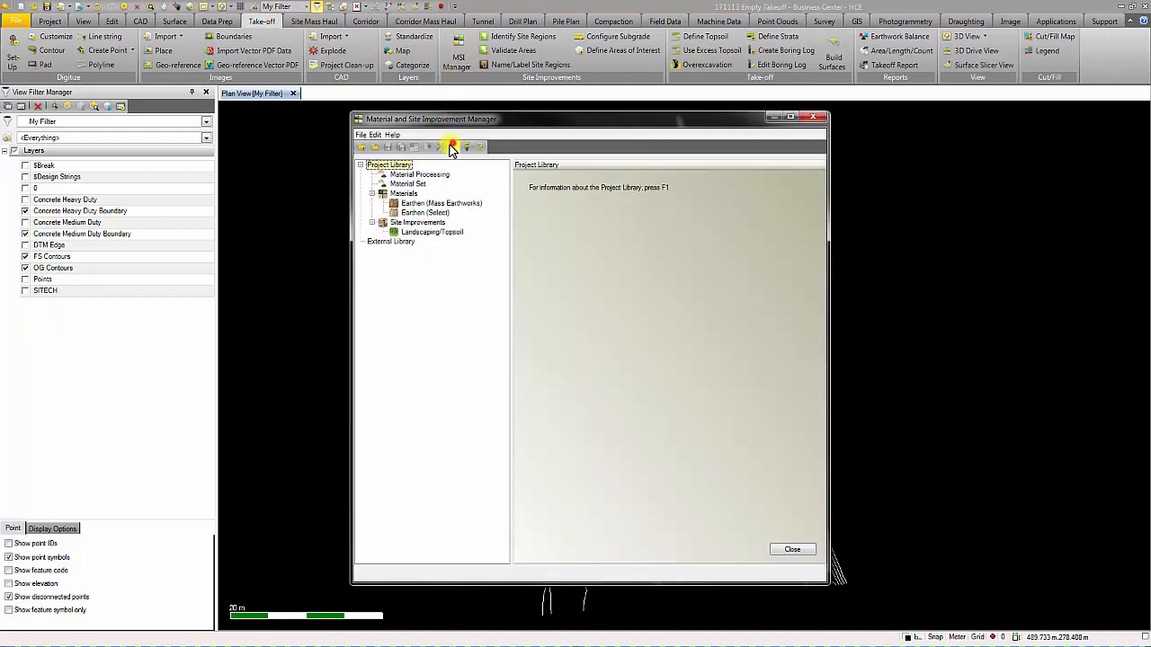
click(439, 205)
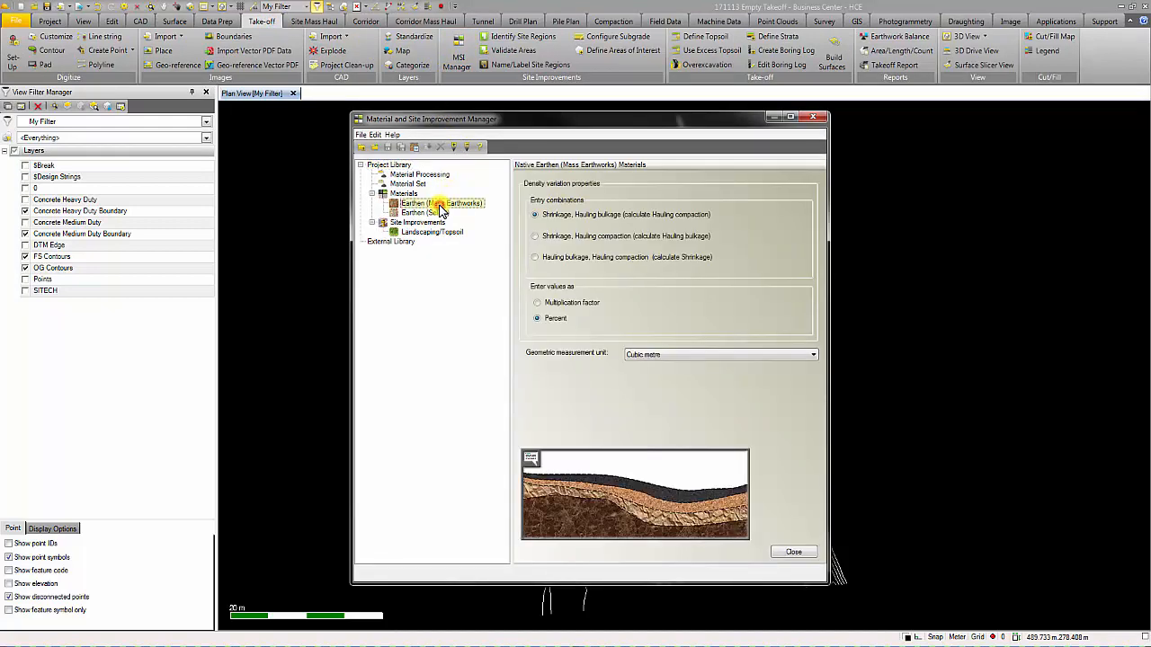
right_click(440, 205)
click(454, 216)
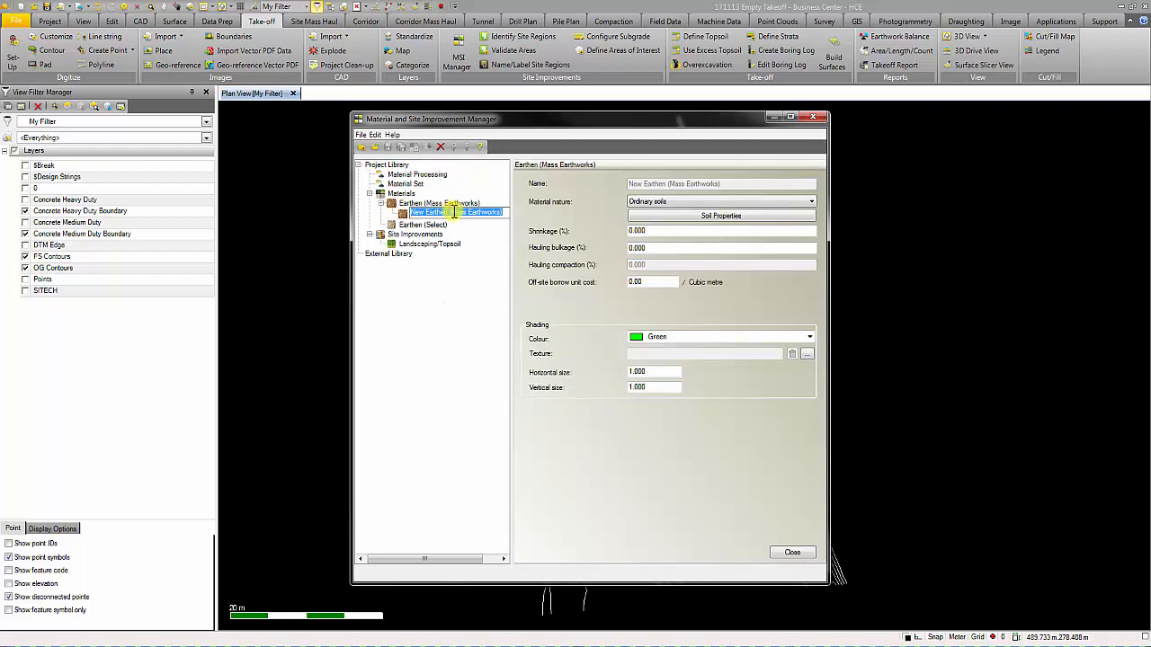
text(Topsoil)
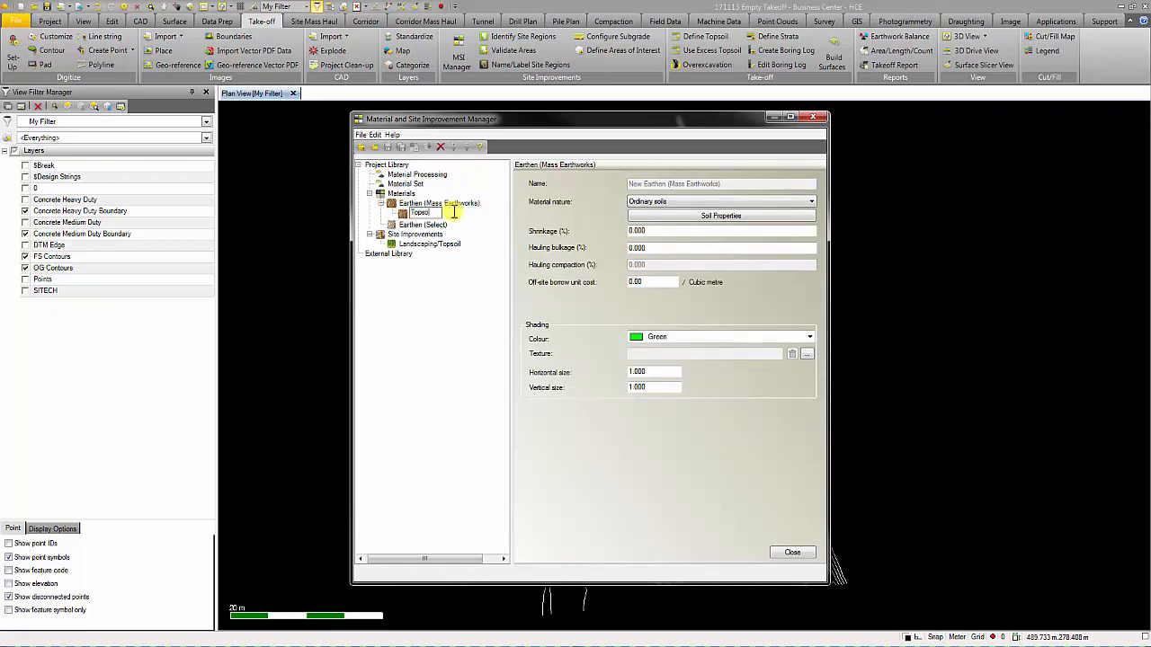
click(506, 224)
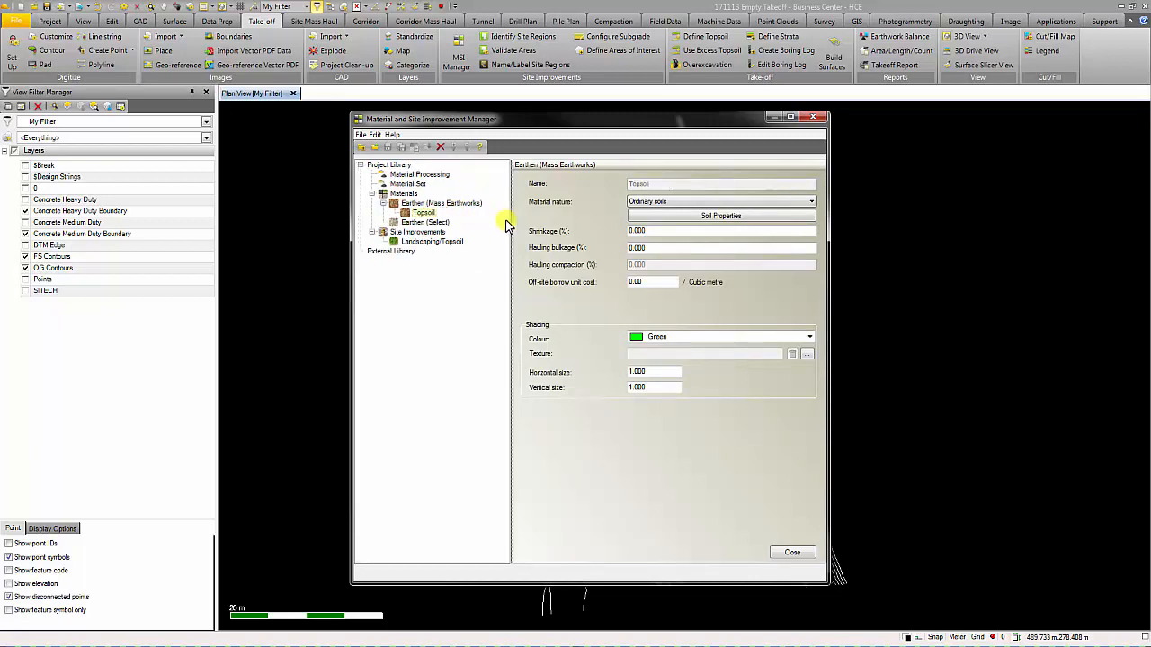
Step: Set the Topsoil material's nature to Topsoil and its shading colour to Green
click(637, 203)
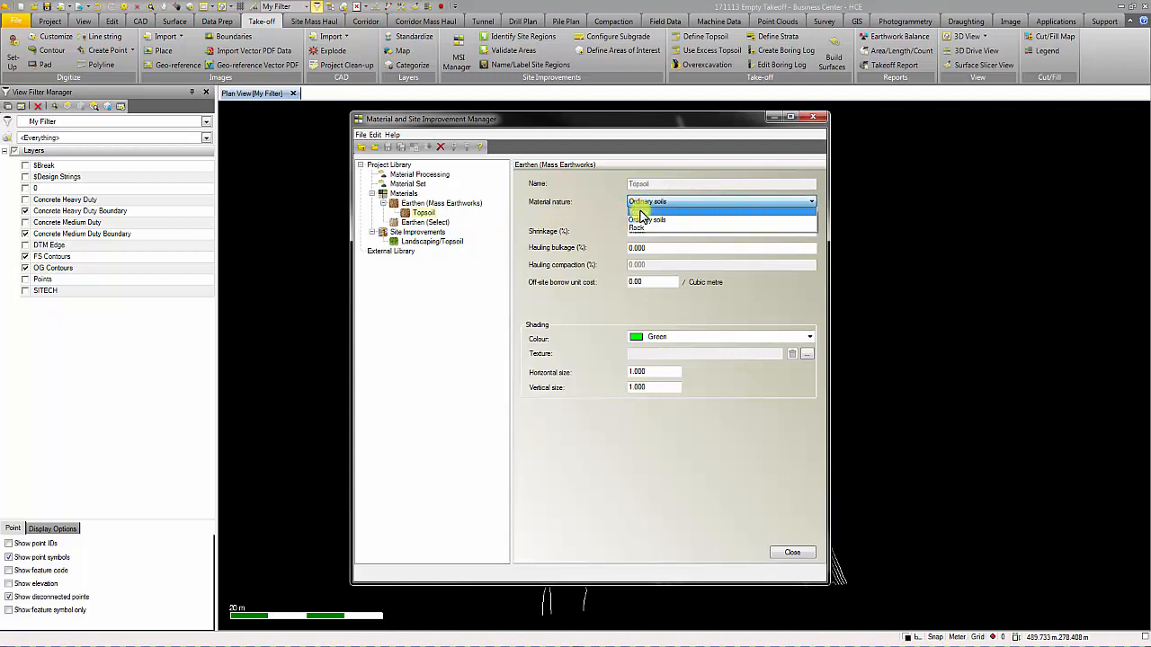
click(642, 221)
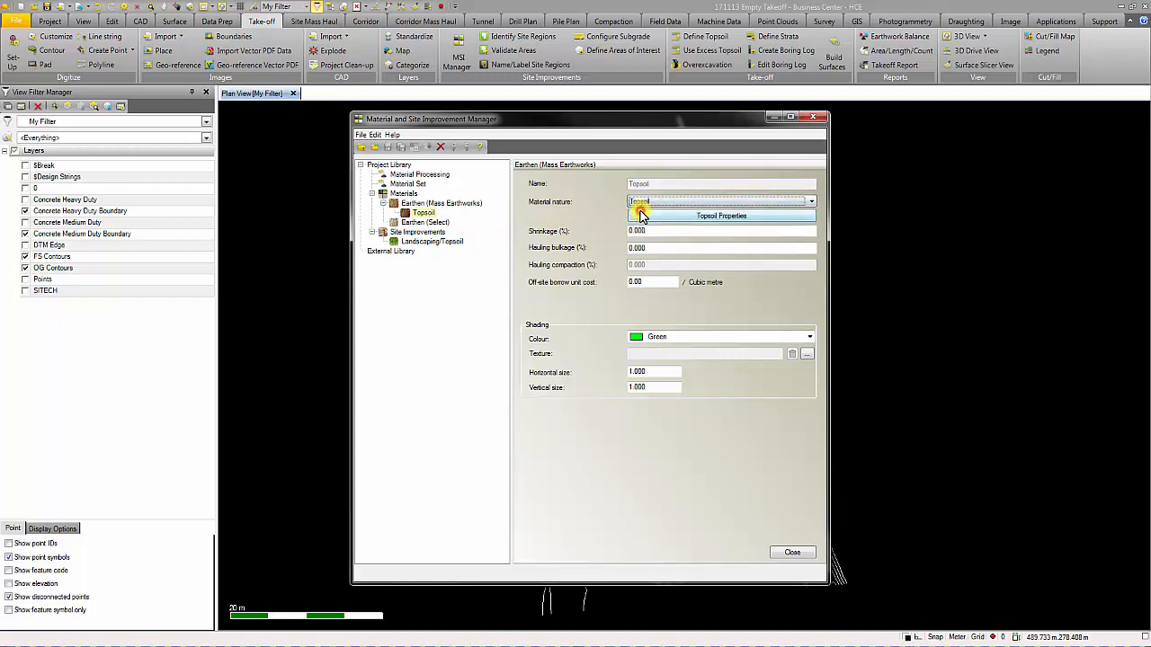
click(694, 338)
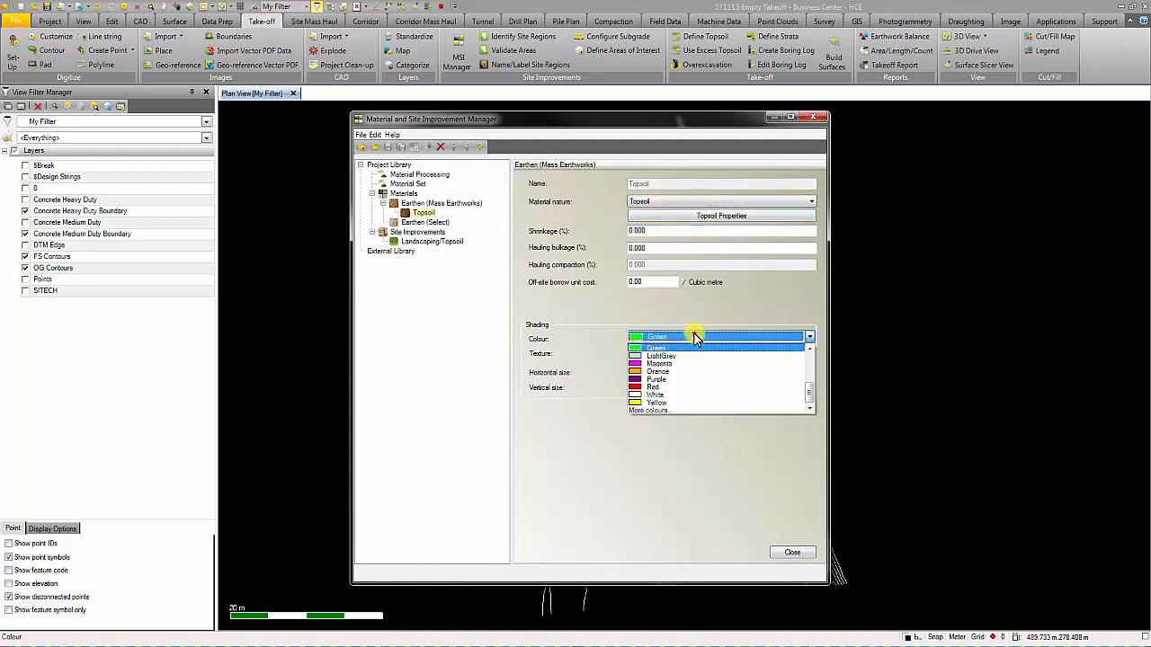
click(694, 337)
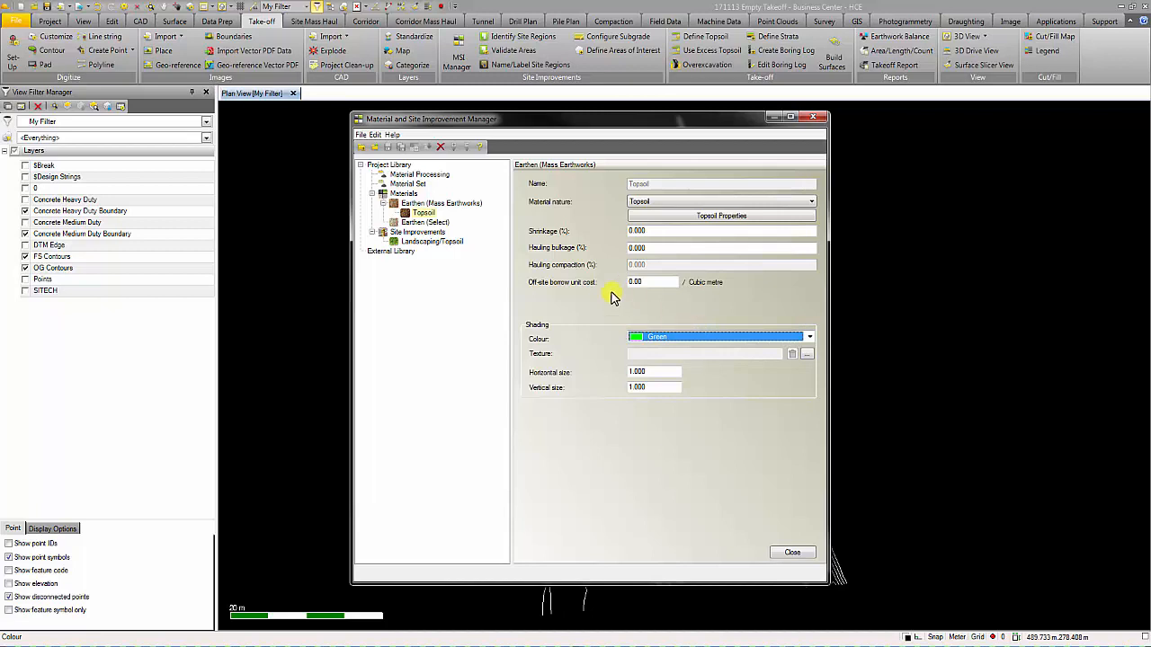
Step: Add another mass-earthworks earthen material named Sandy Soil
right_click(462, 206)
click(475, 213)
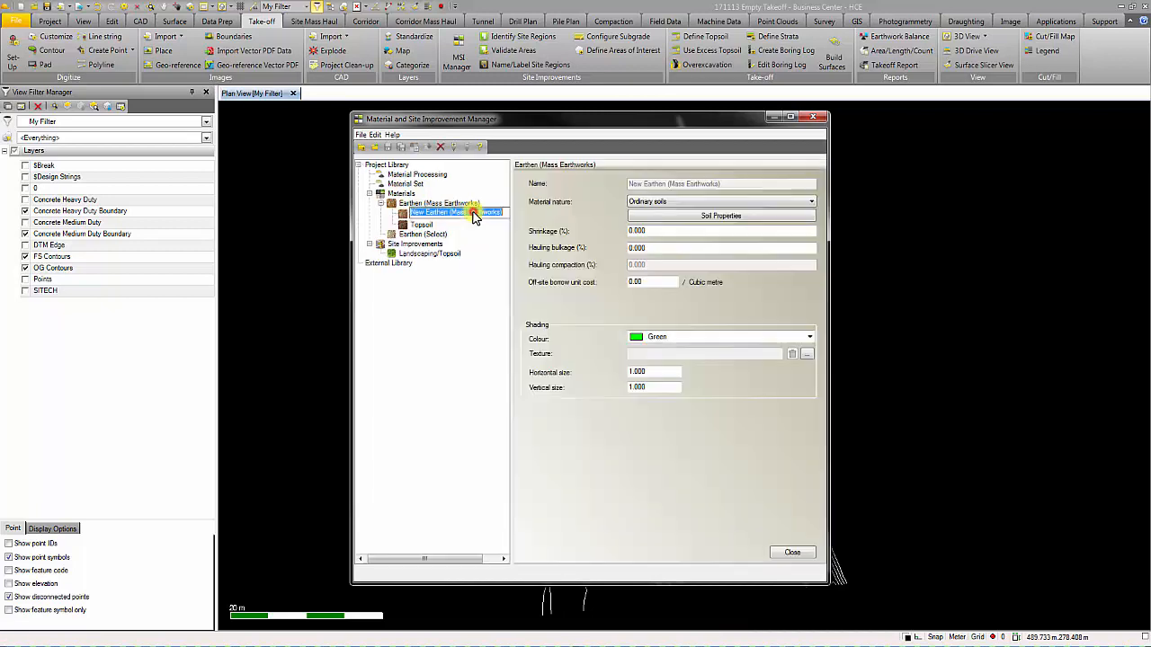
text(Sandy Soil)
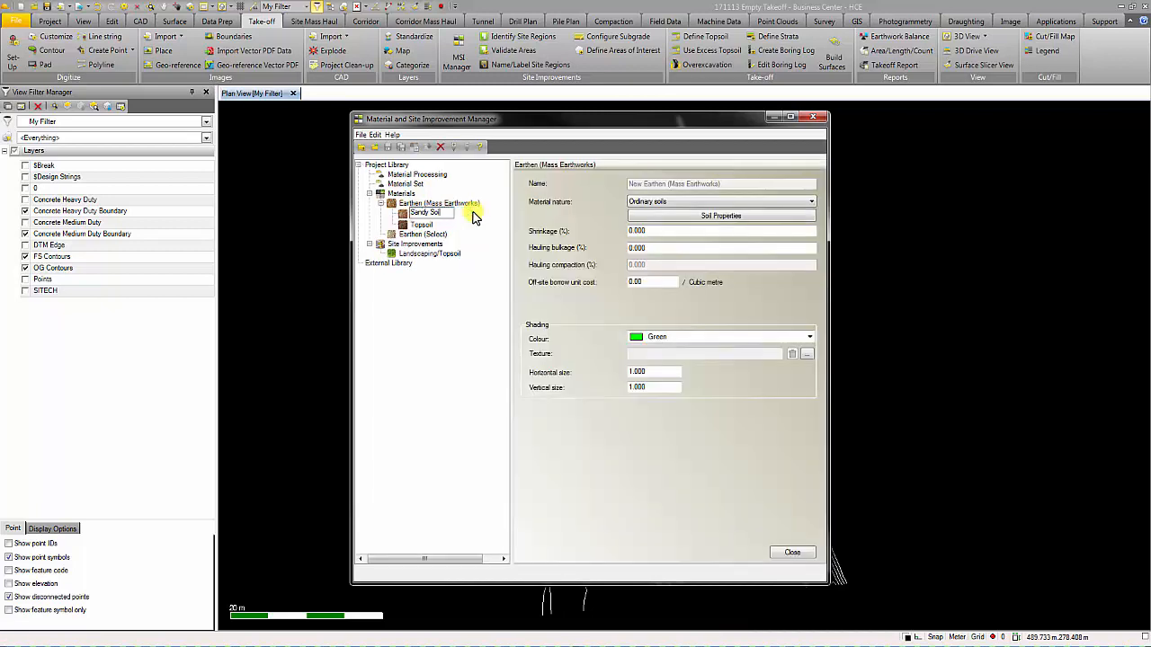
key(Return)
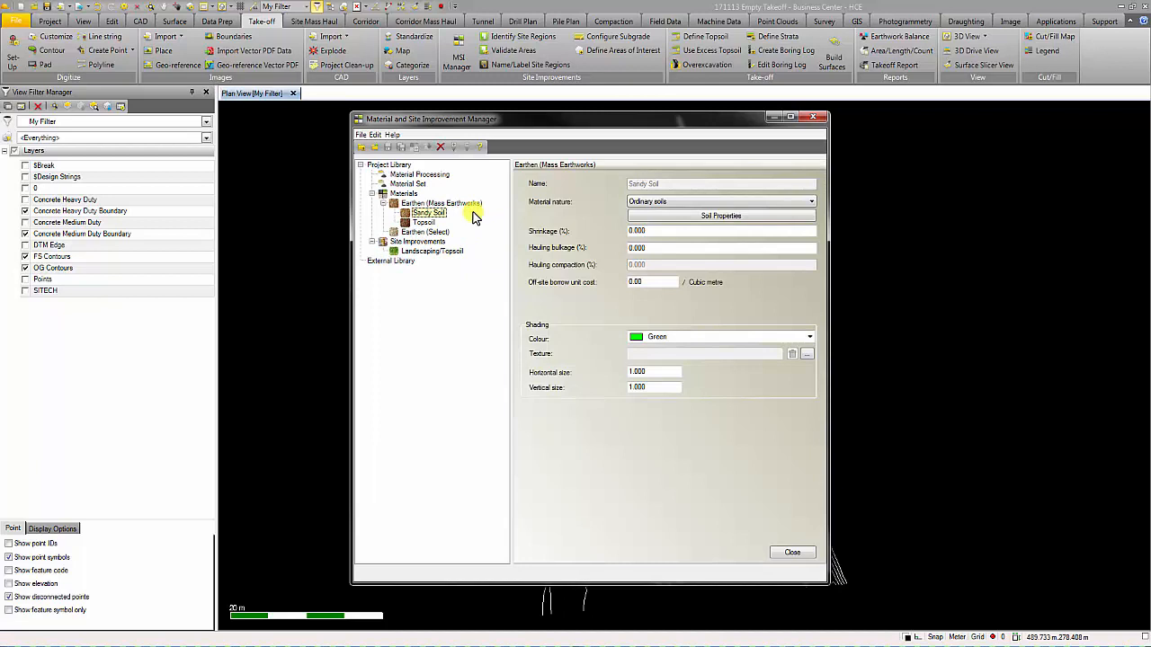
Step: Set the Sandy Soil material's nature to Ordinary soils and its shading colour to Orange
click(634, 202)
click(635, 219)
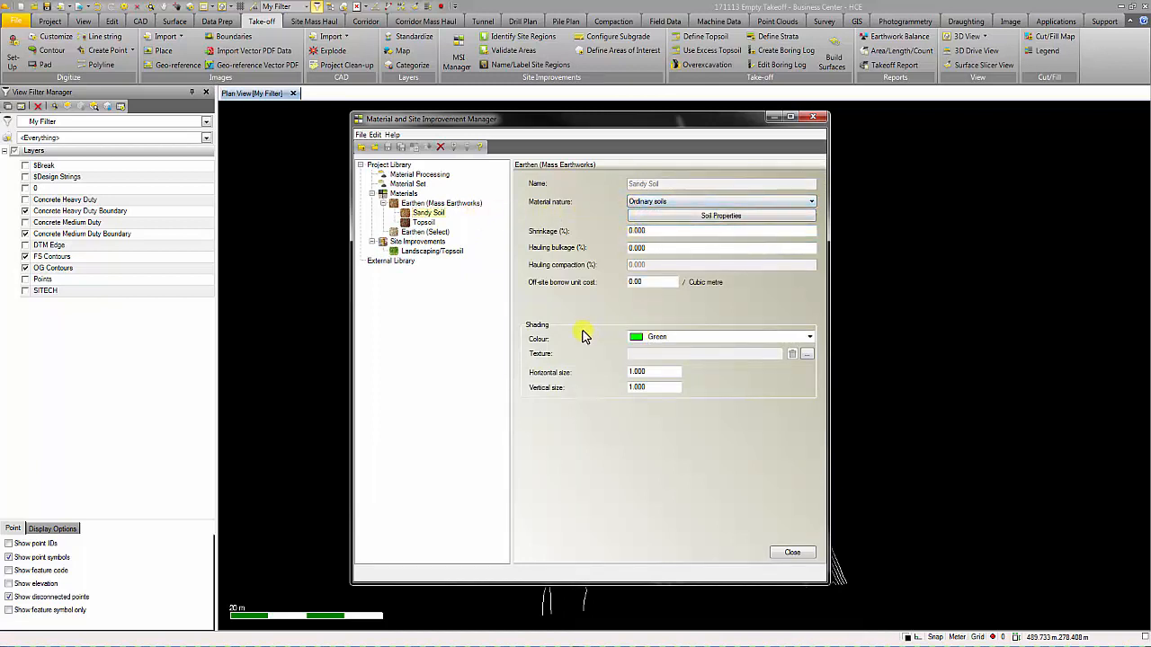
click(644, 340)
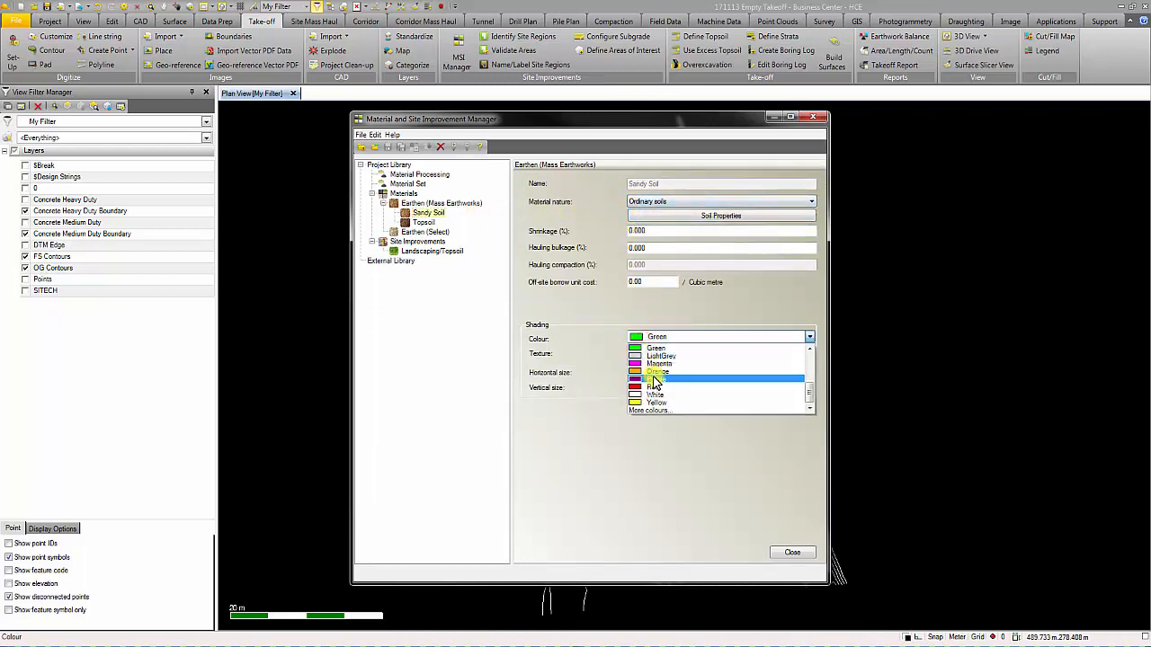
click(644, 369)
Step: Add a third mass-earthworks earthen material named Rock
right_click(434, 203)
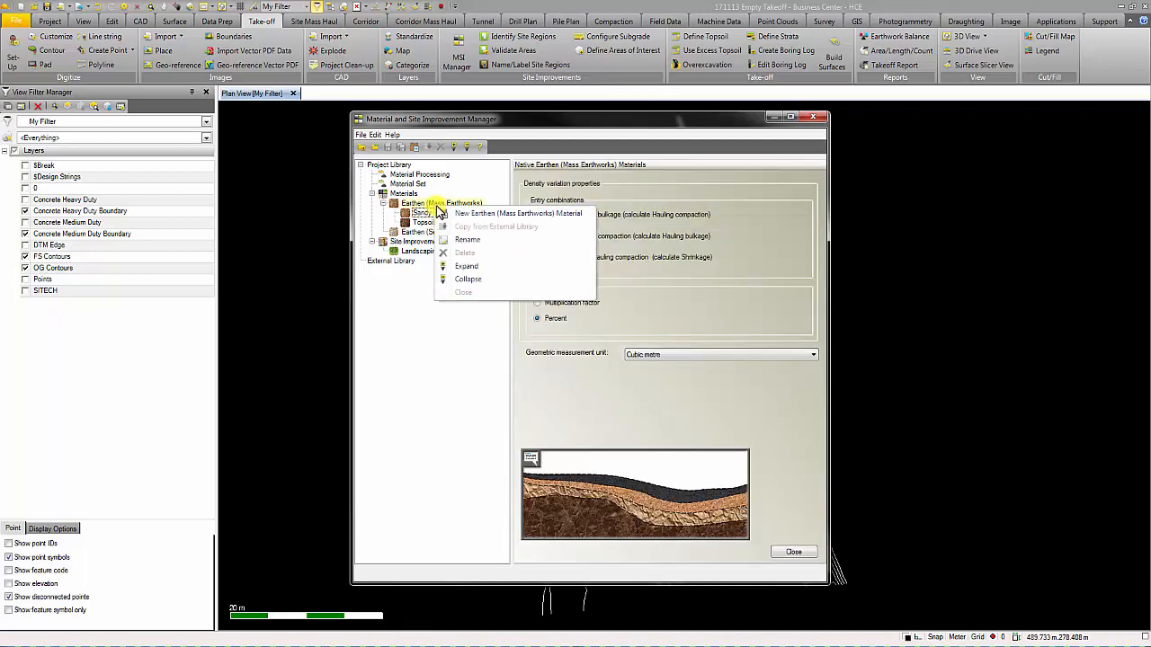
click(442, 209)
text(Rock)
key(Return)
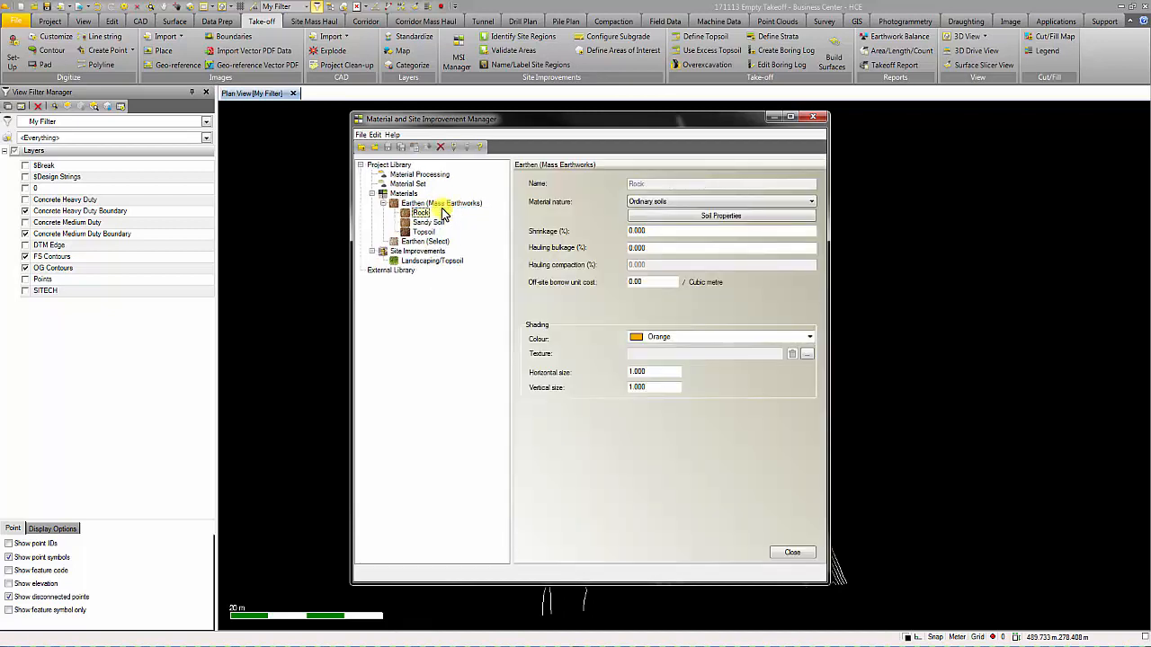
Step: Set the Rock material's nature to Rock and its shading colour to Grey
click(634, 203)
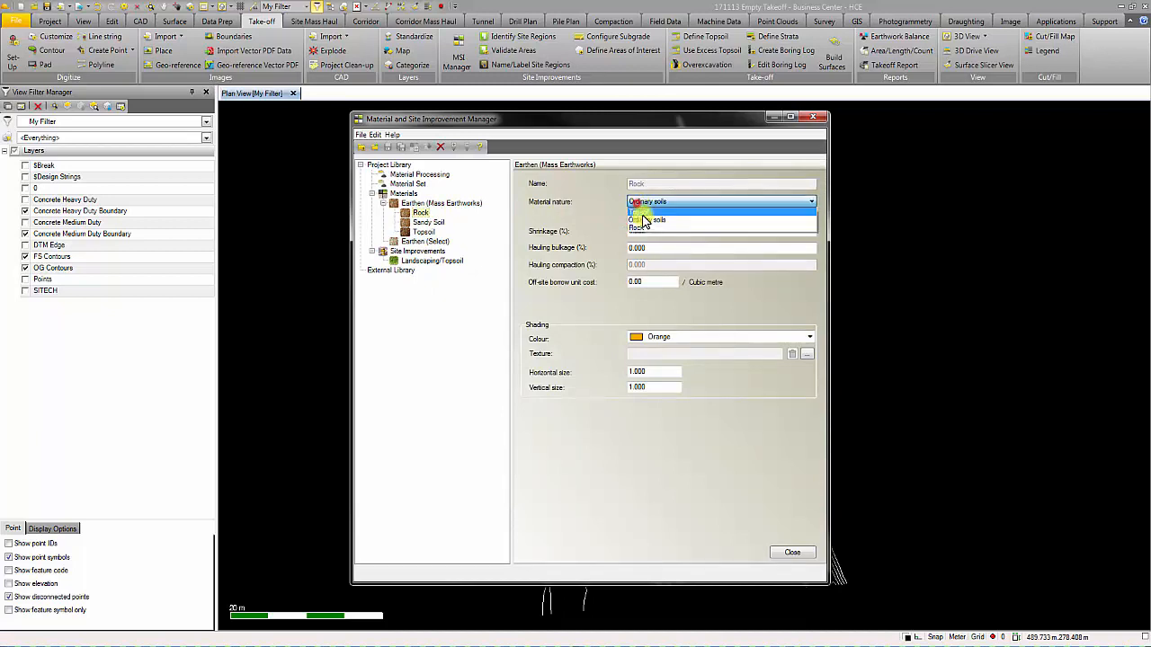
click(644, 230)
click(672, 339)
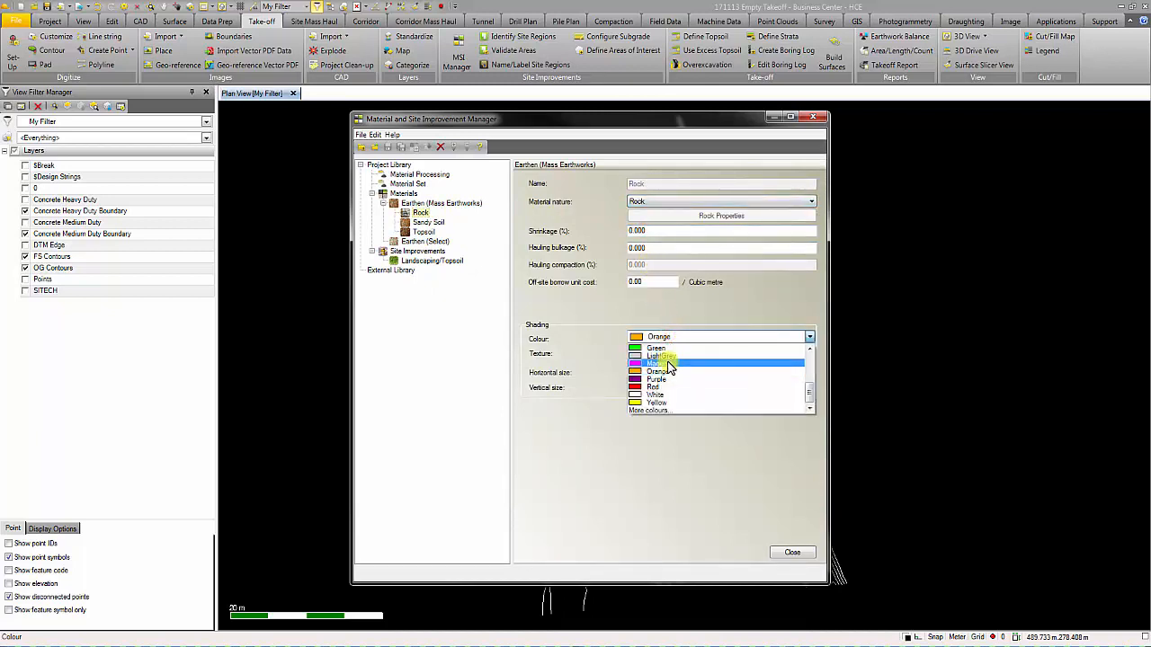
click(669, 356)
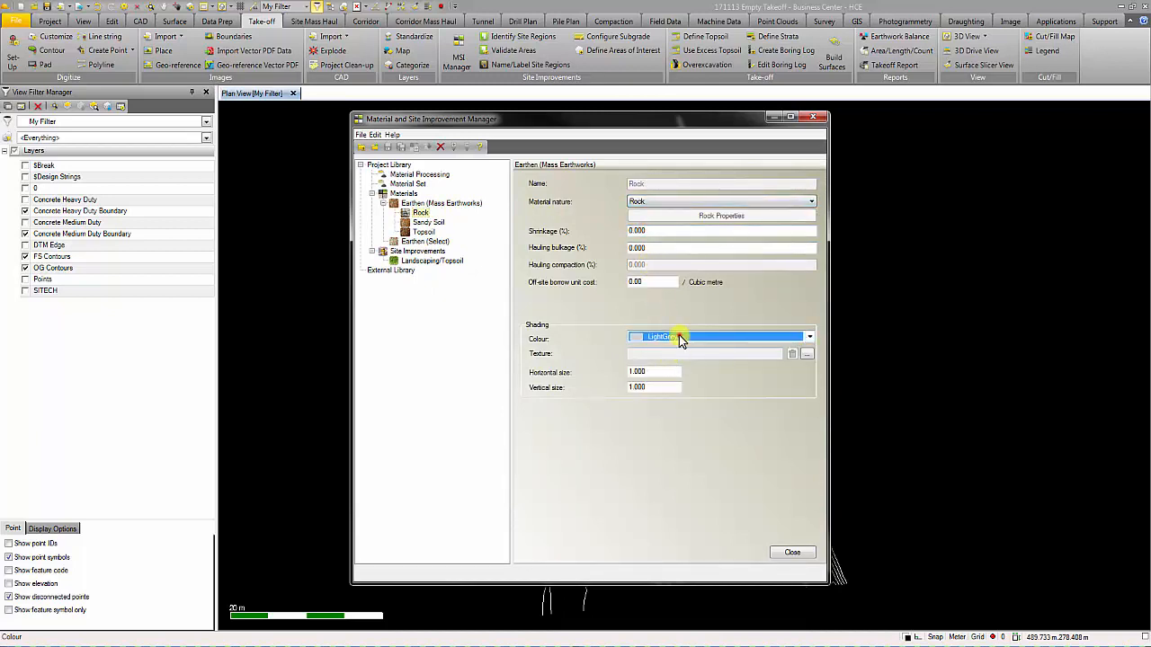
click(681, 336)
scroll(675, 366, up, 1)
click(674, 356)
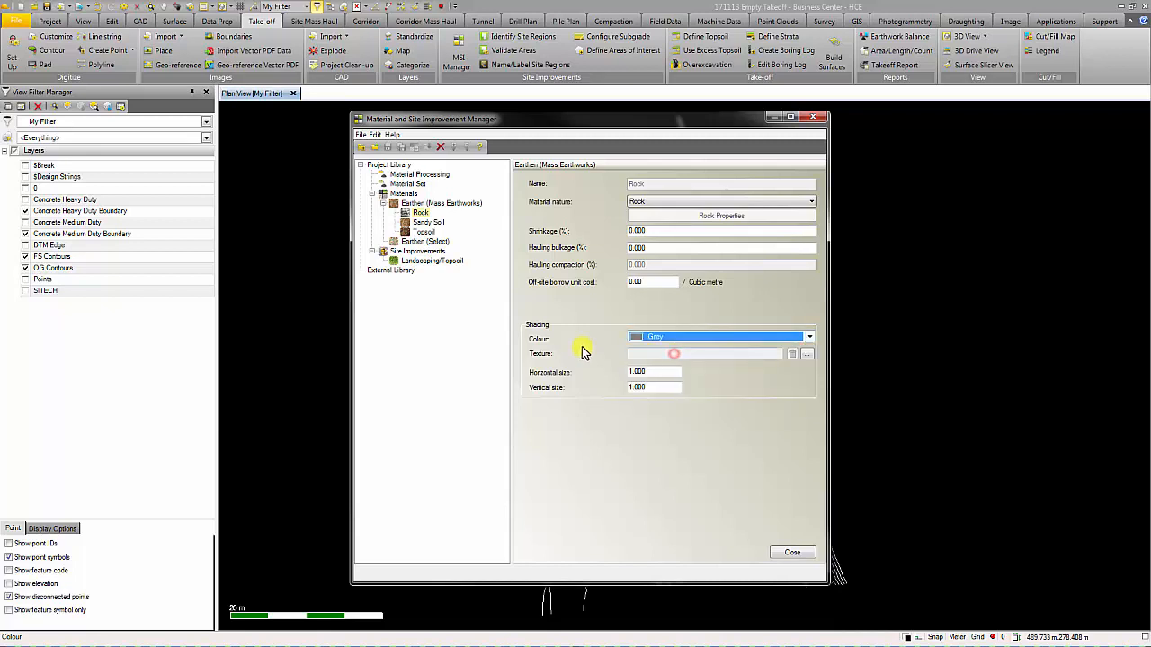
click(582, 347)
Step: Create a new material group named Pavement under Materials in the project library
click(434, 205)
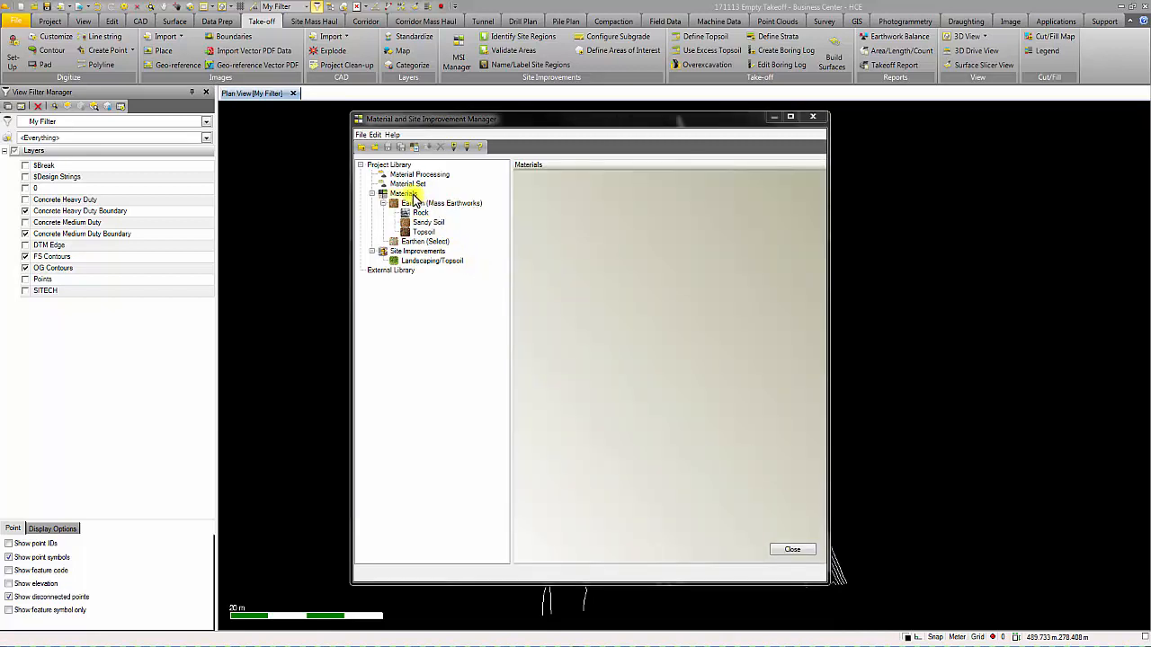
right_click(402, 194)
click(420, 203)
text(Pavement)
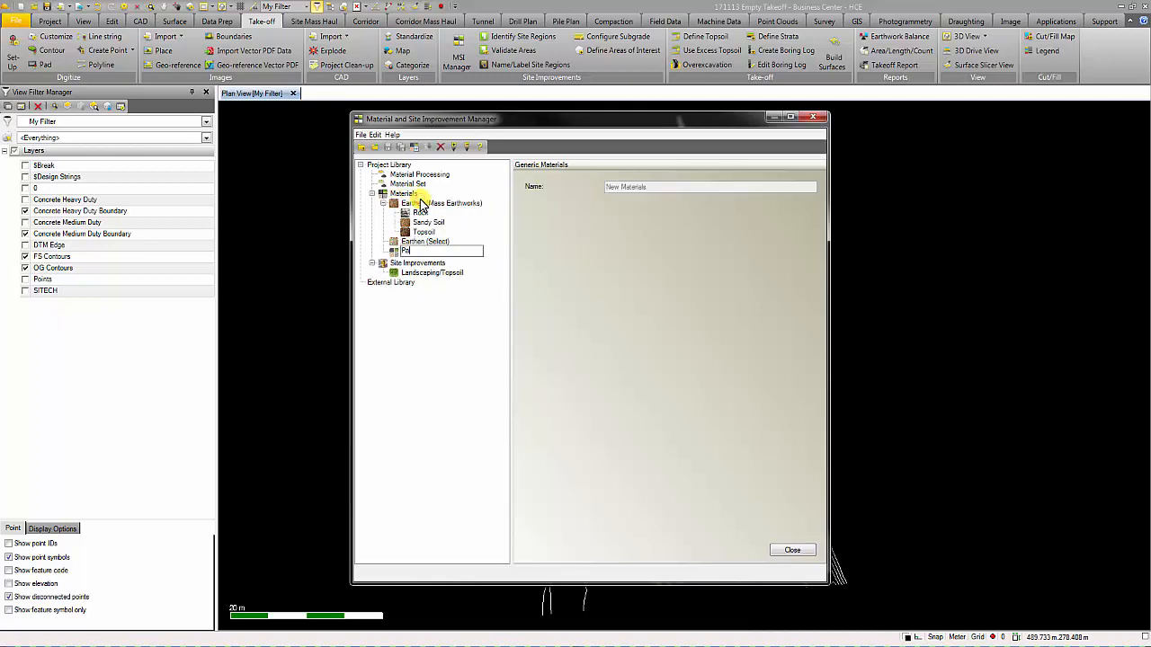
key(Return)
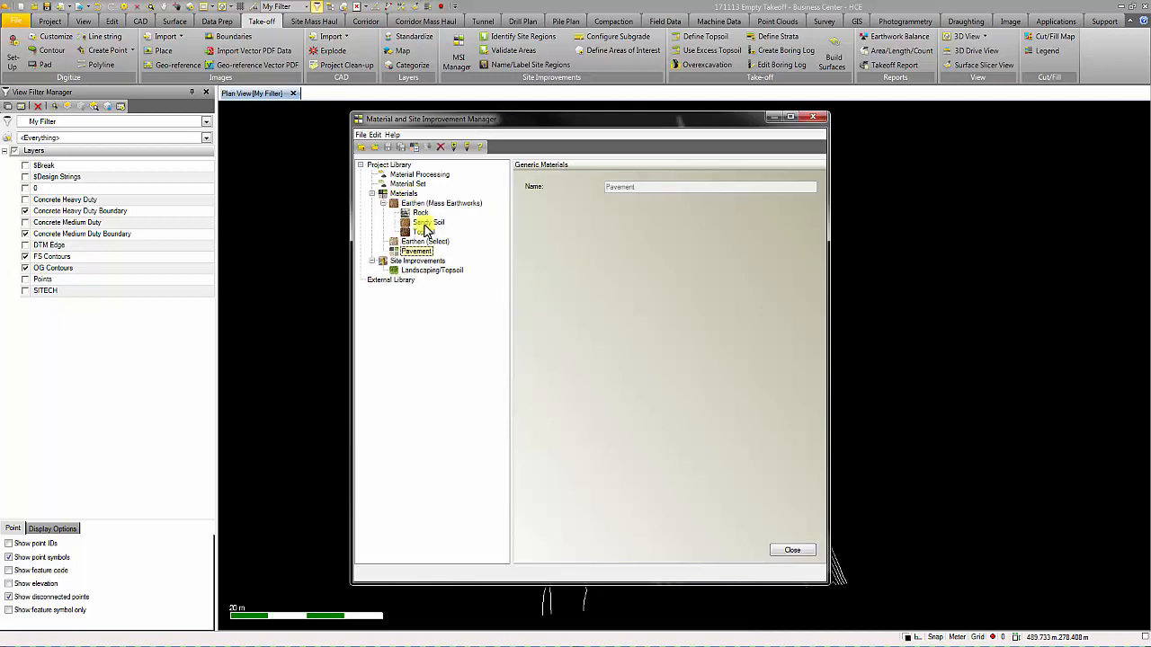
Step: Add a material named Concrete Heavy Duty to the Pavement group
right_click(419, 252)
click(428, 257)
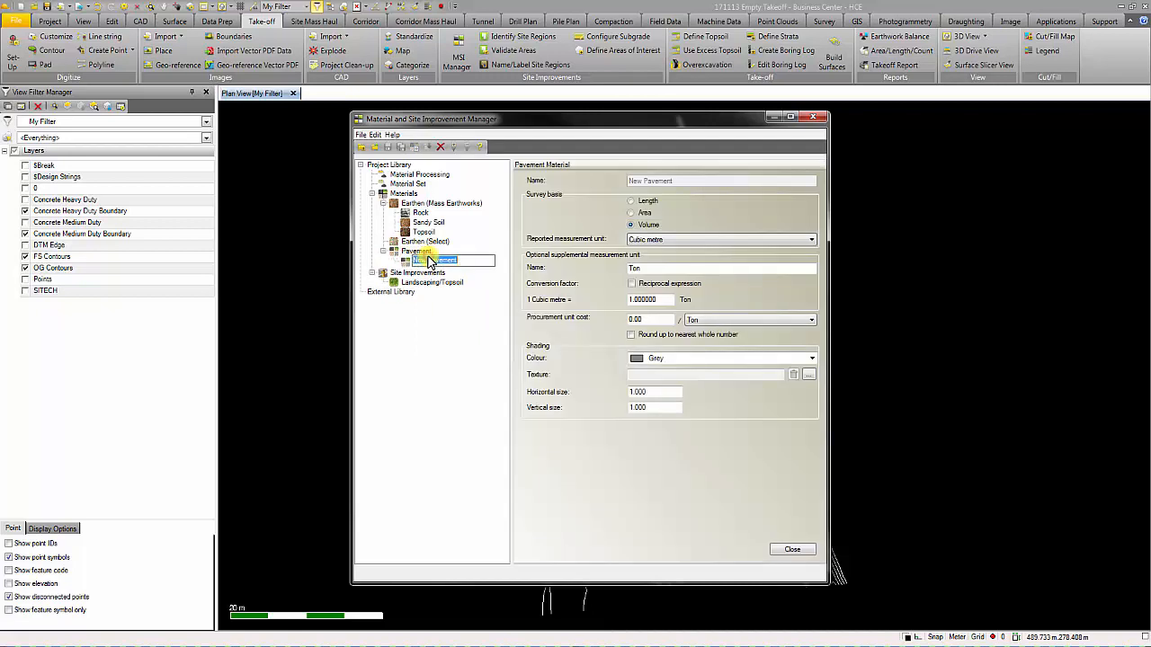
text(Concrete Heavy Duty)
key(Return)
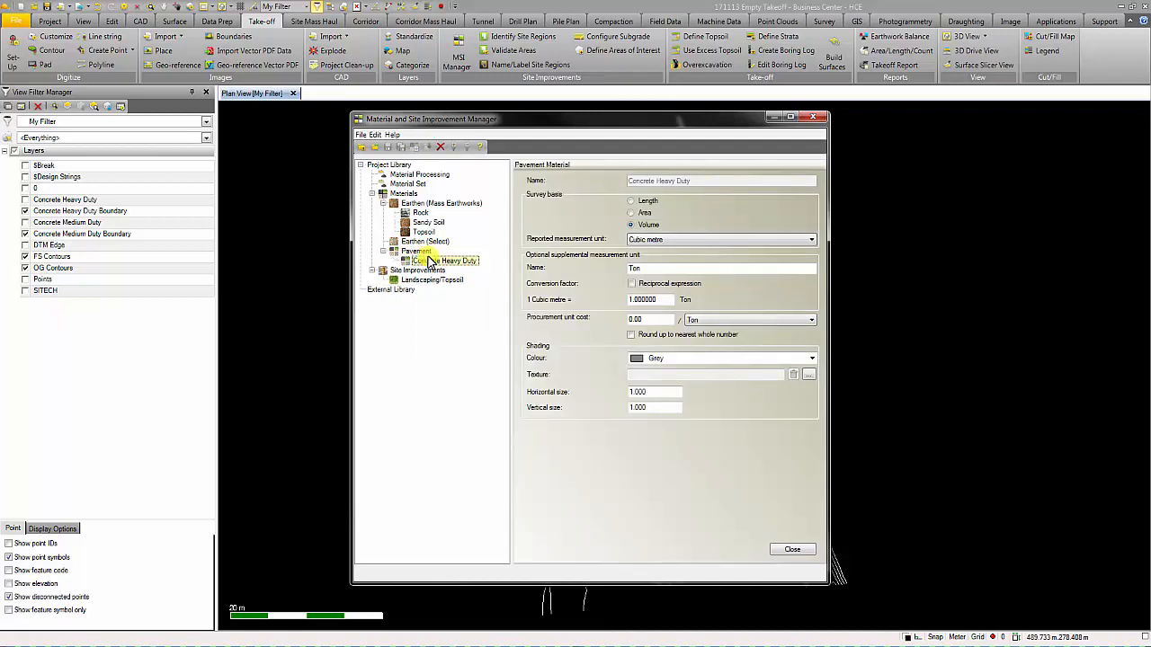
Step: Set the Concrete Heavy Duty material's survey basis to Volume and its shading colour to Grey
click(632, 226)
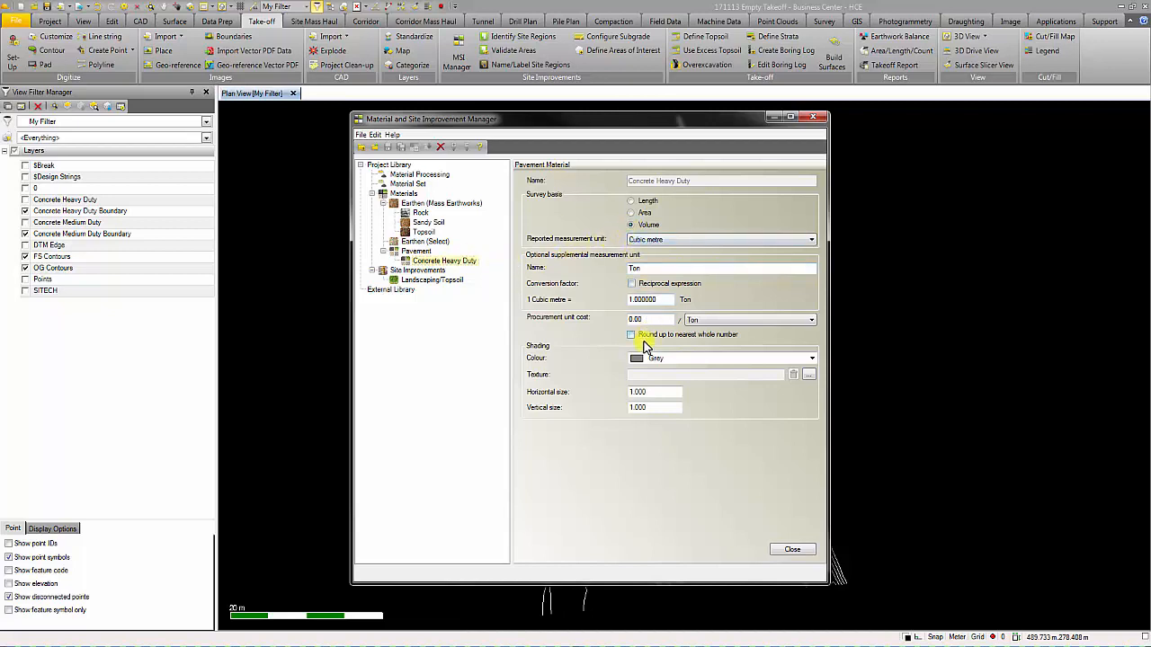
click(641, 359)
click(641, 358)
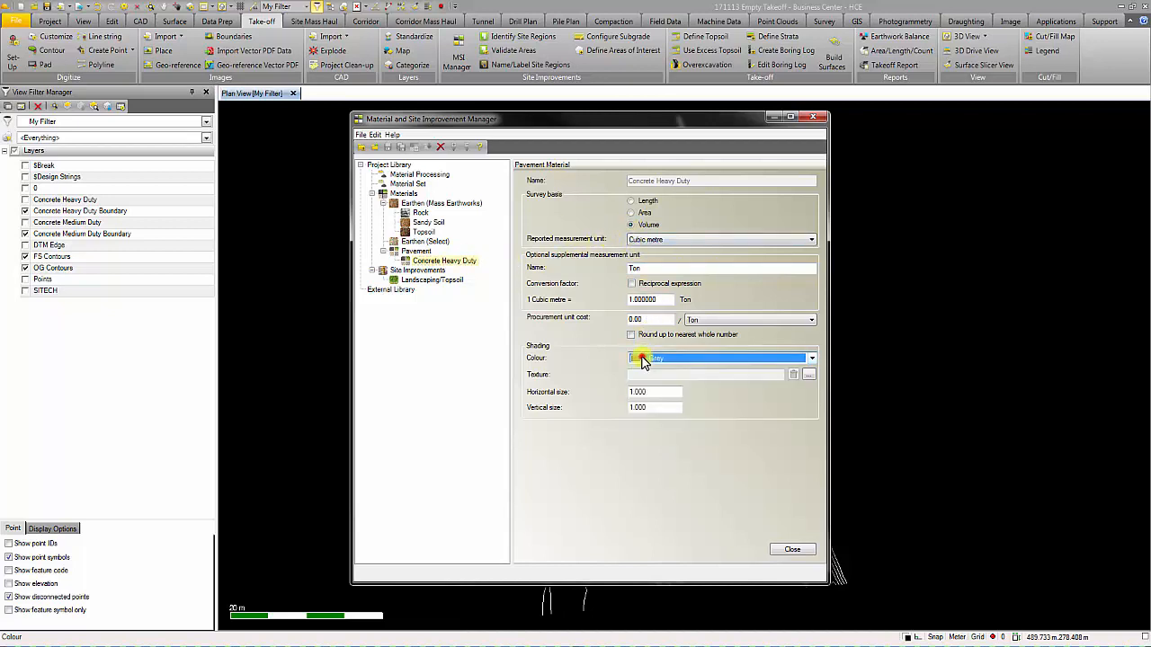
Step: Add a second material named Concrete Medium Duty to the Pavement group
right_click(466, 261)
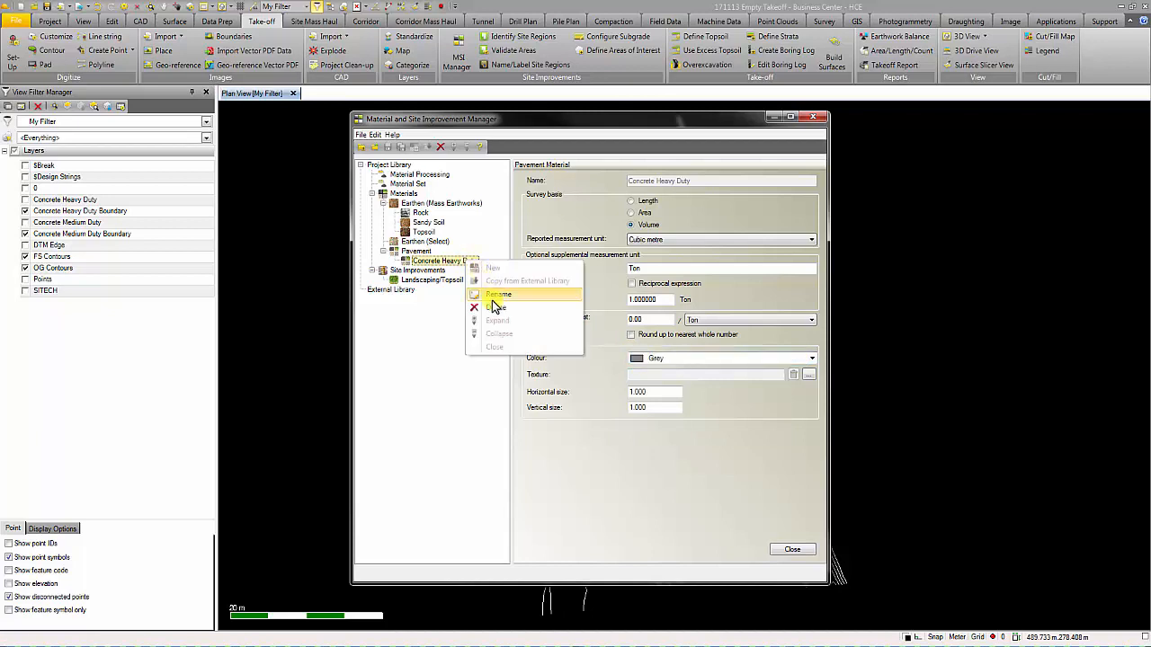
right_click(425, 252)
click(434, 258)
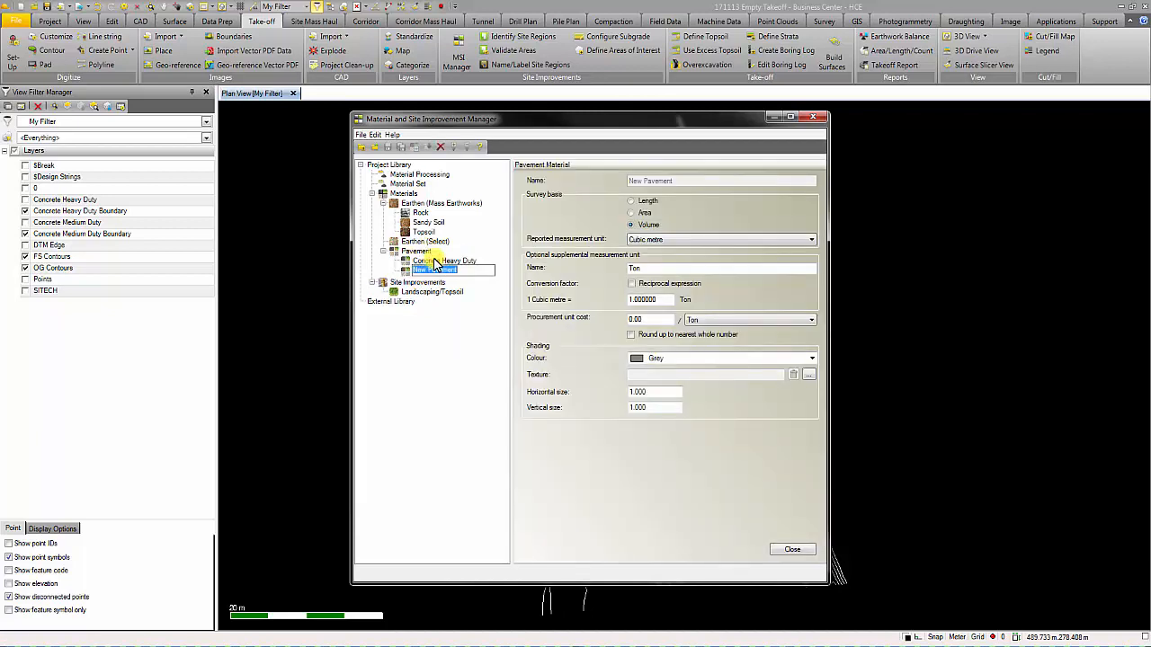
text(COnc)
key(BackSpace)
key(BackSpace)
text(oncrete Medium Duty)
key(Return)
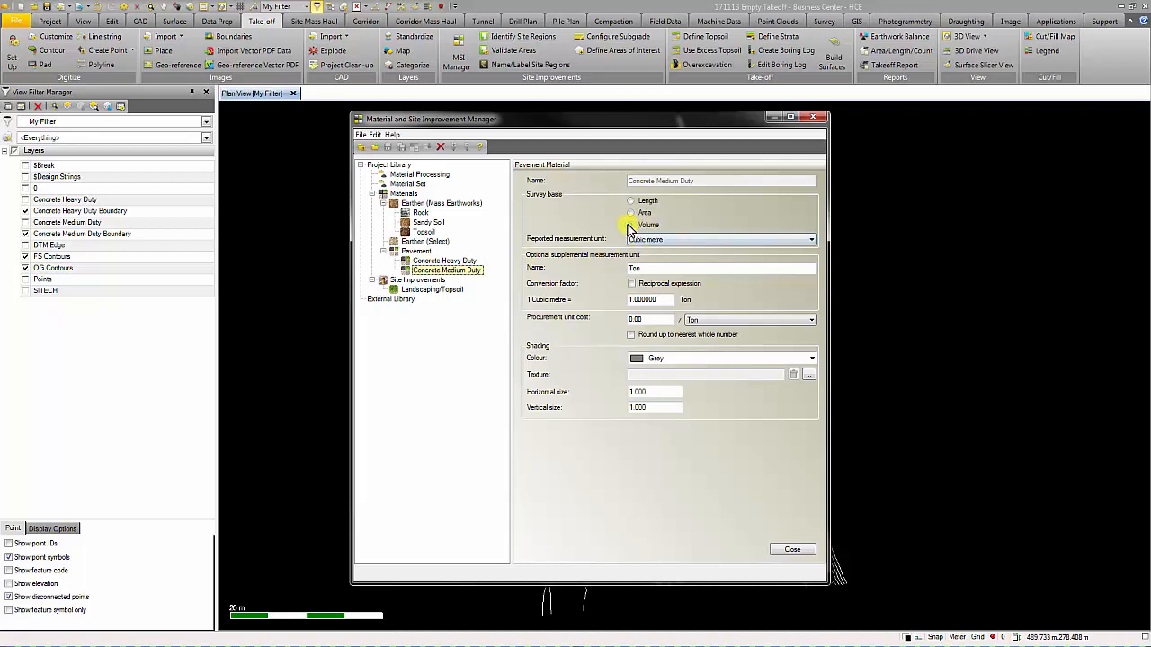
Step: Set the Concrete Medium Duty material's survey basis to Volume and its shading colour to Grey
click(631, 224)
click(660, 359)
click(658, 361)
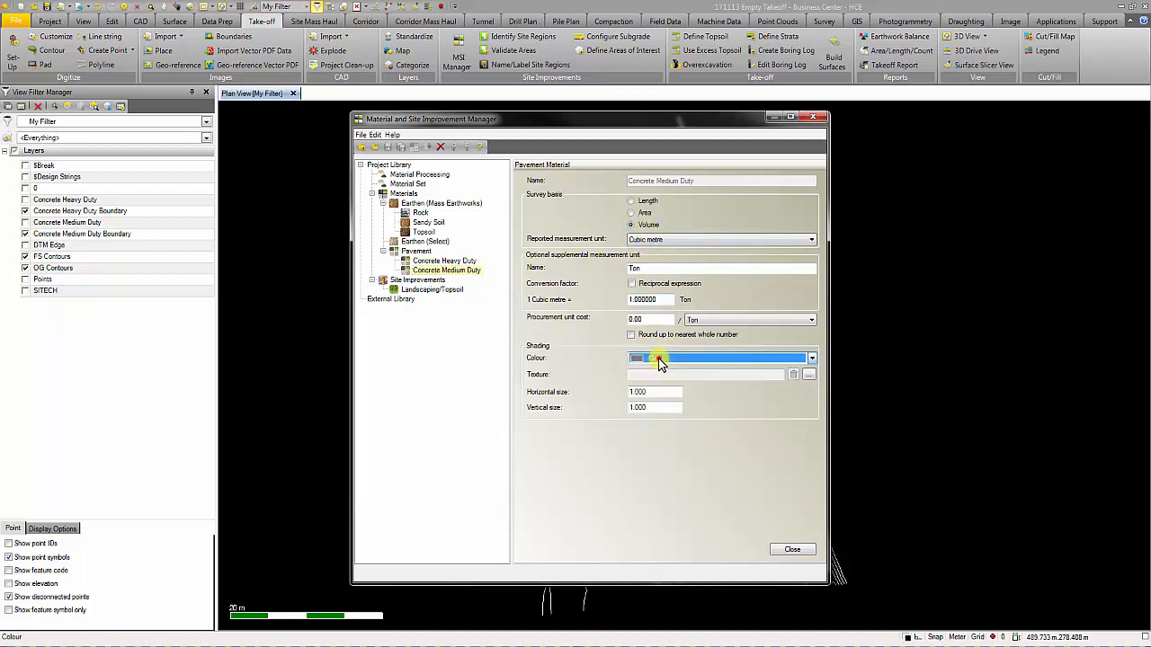
Step: Add a group named Pavement to the project library's site improvements
click(448, 274)
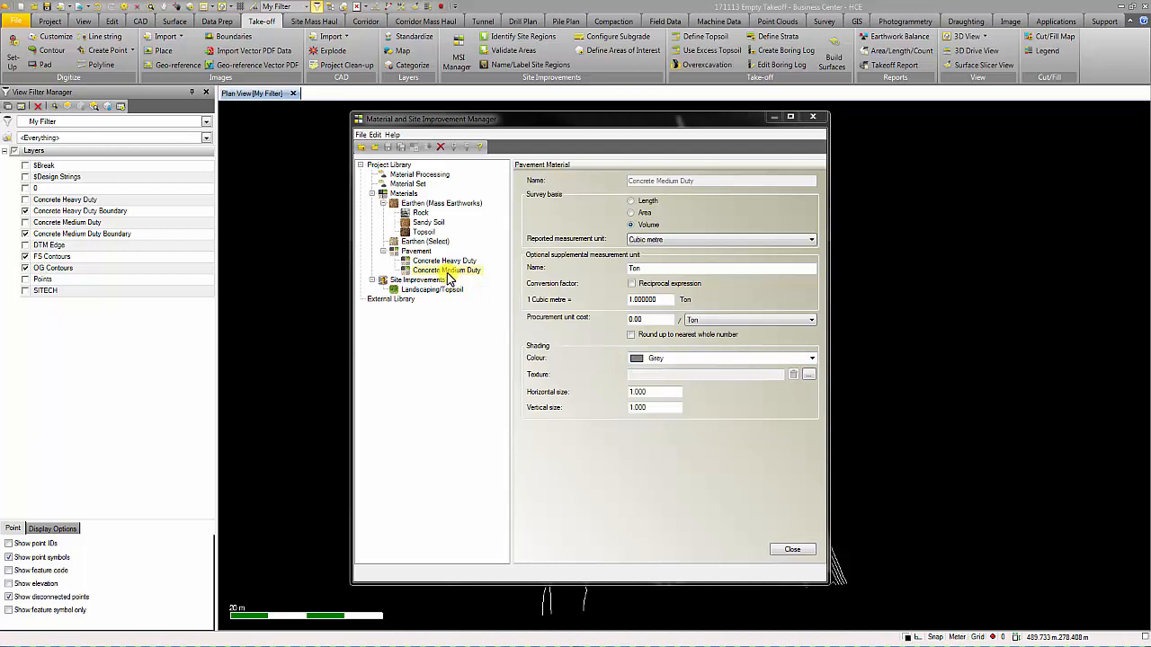
right_click(436, 280)
click(450, 289)
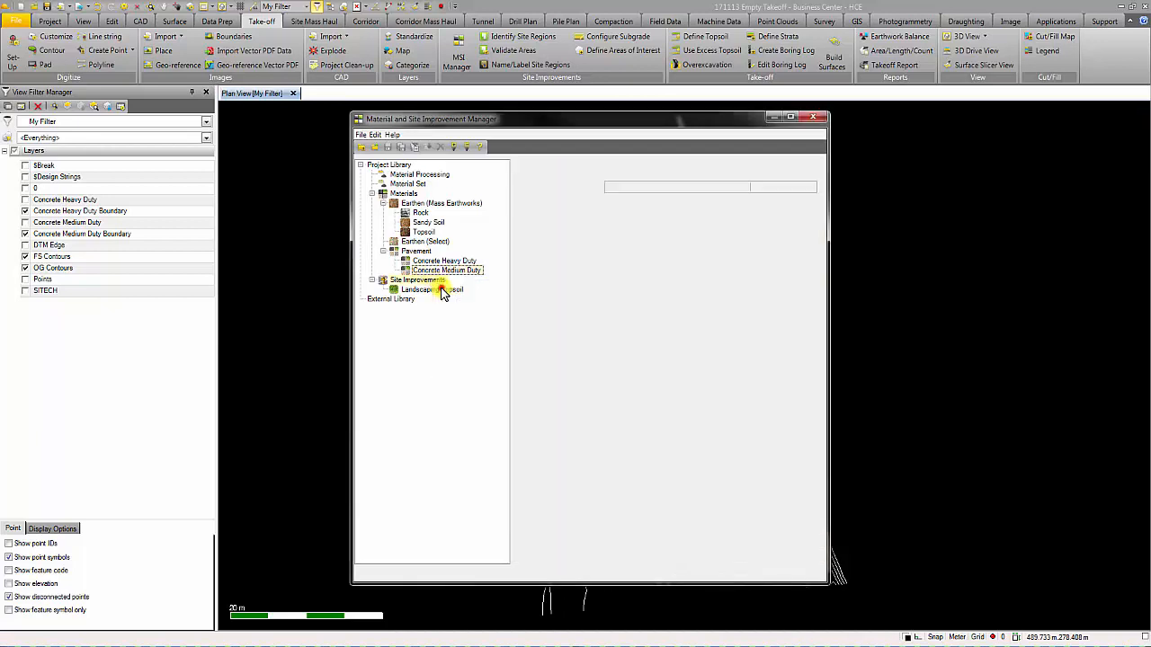
text(P)
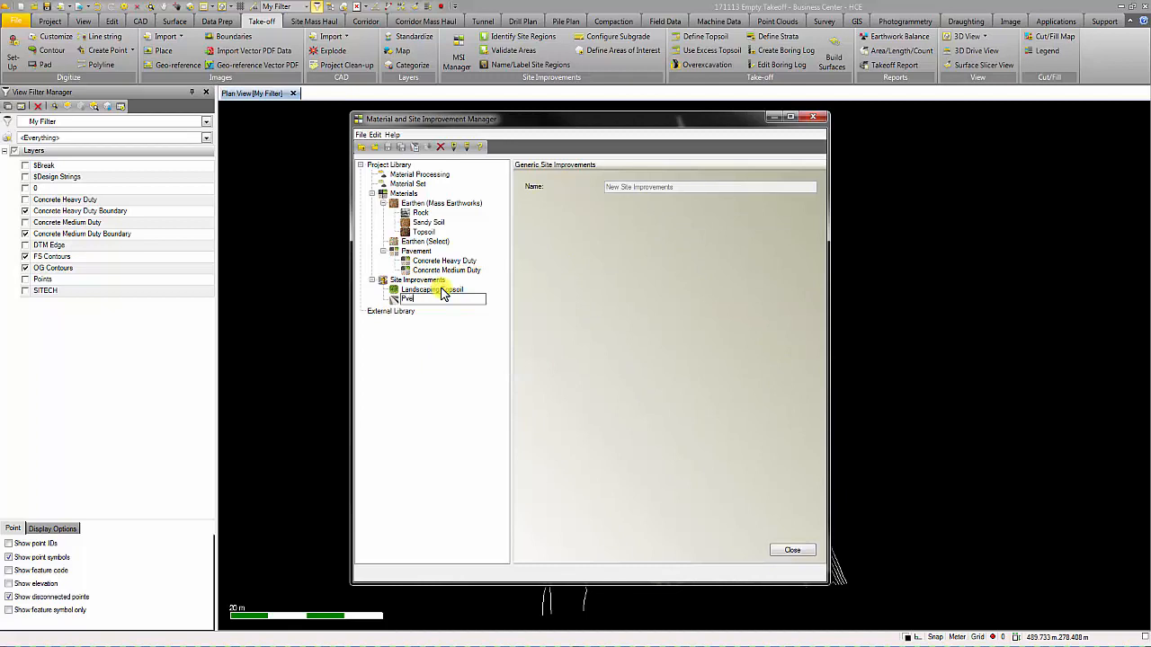
text(avement)
key(Return)
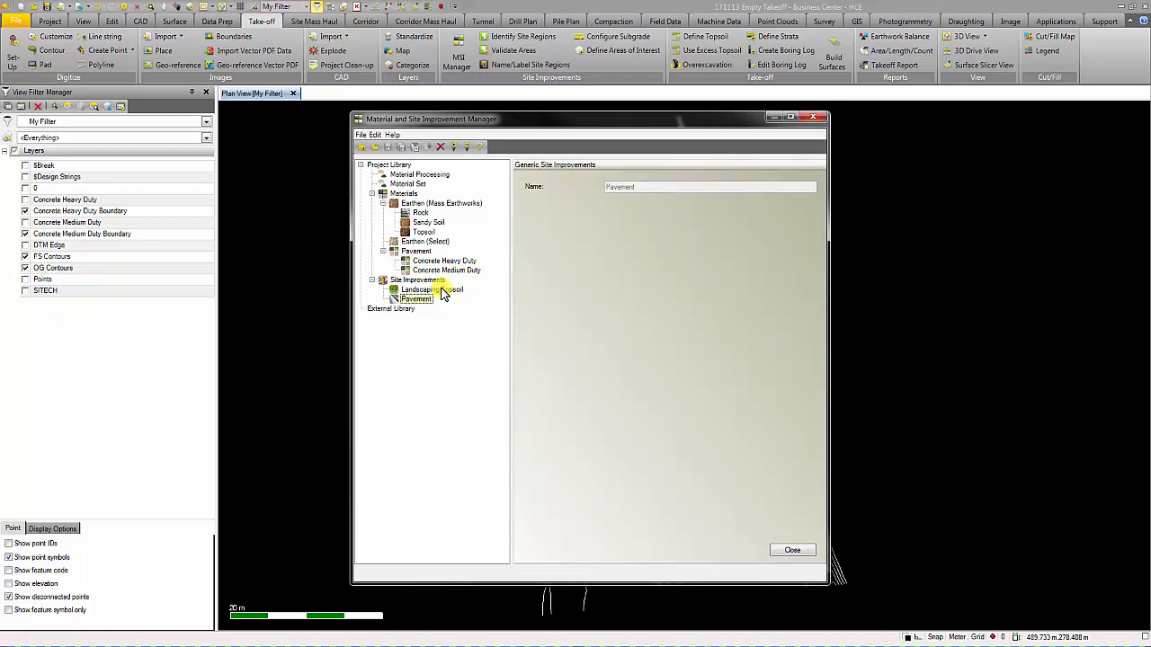
Step: Create an Area type site improvement named Concrete Heavy Duty in the Pavement site improvement group
right_click(430, 302)
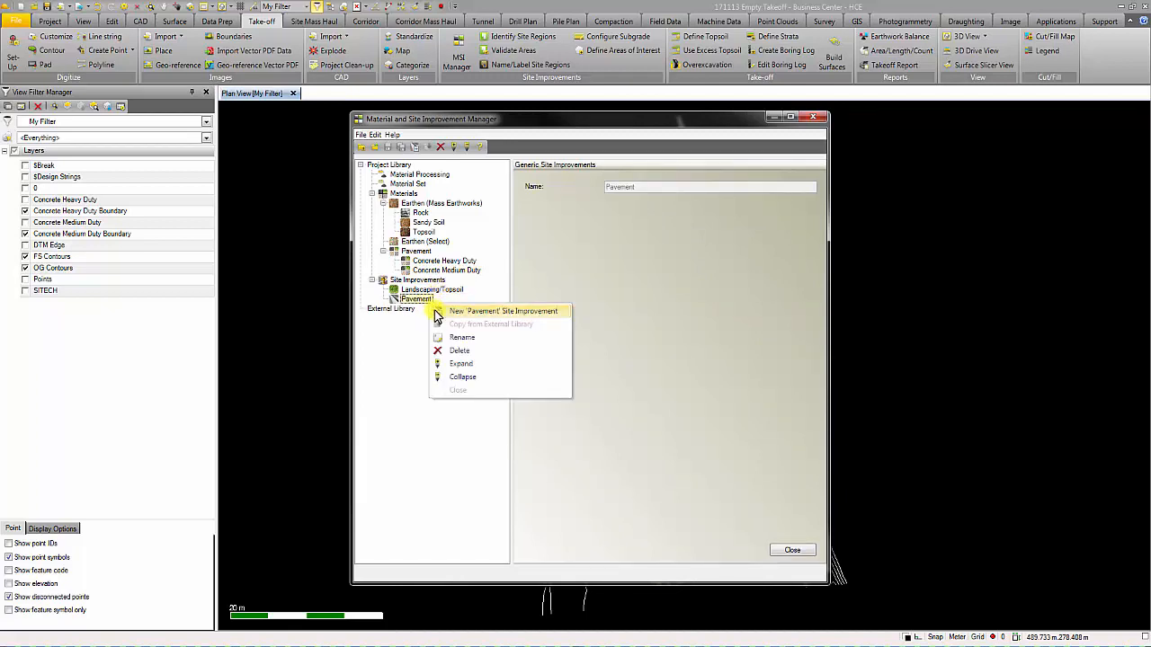
click(435, 313)
text(Concr)
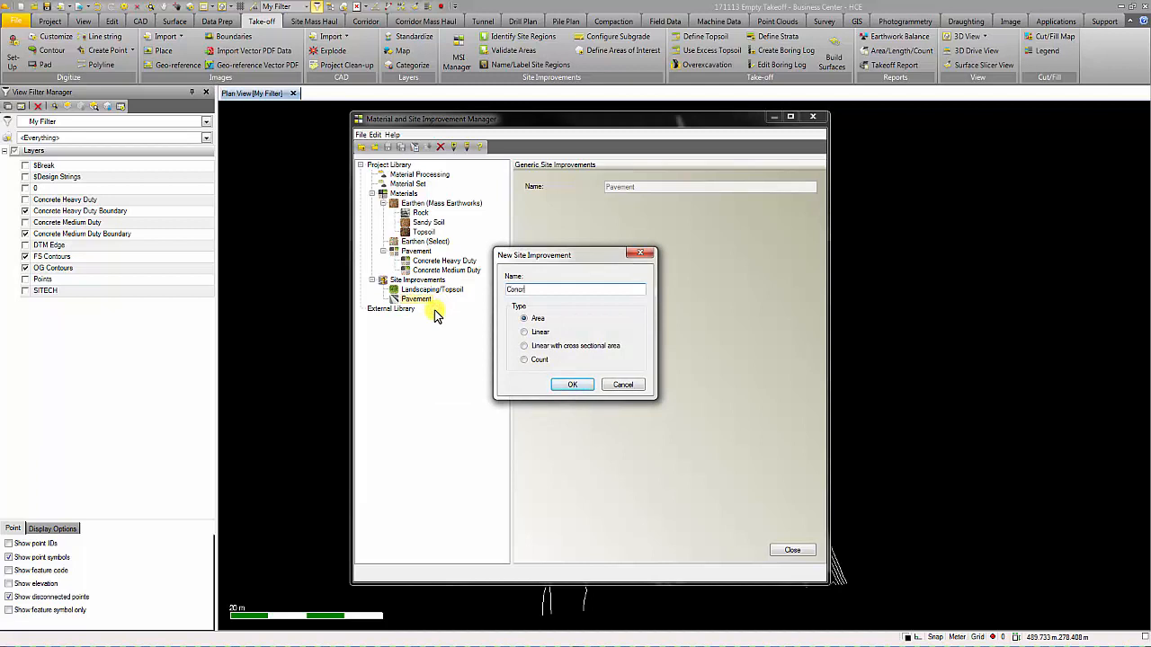
text(ete Heavy Duty)
click(573, 384)
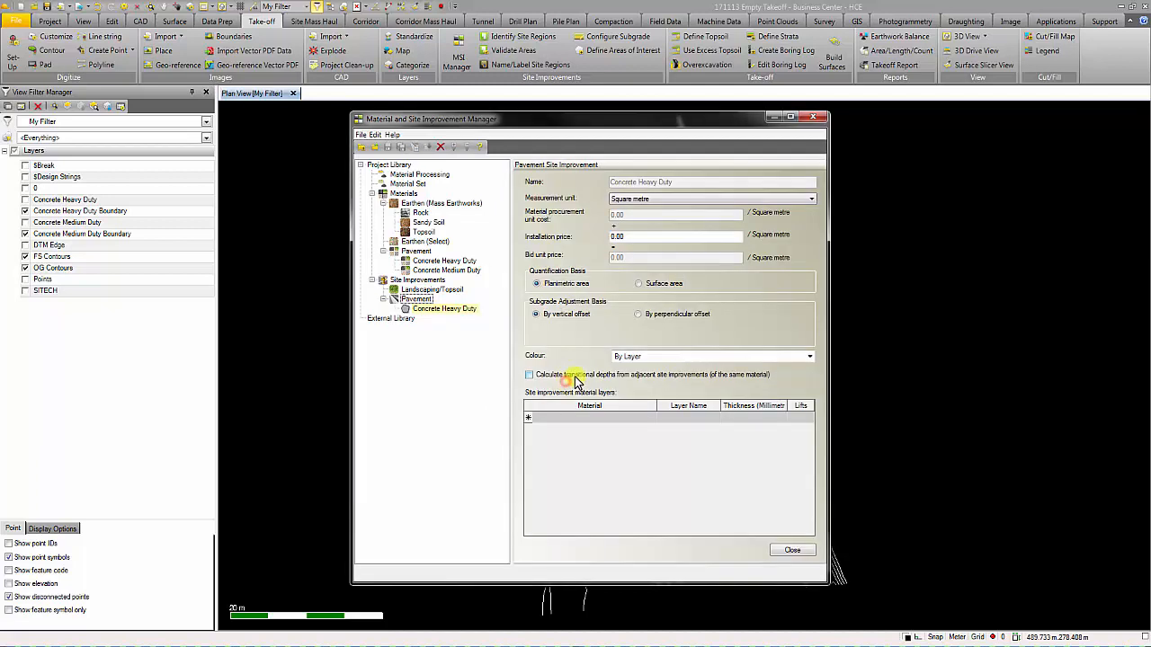
Step: Quantify the Concrete Heavy Duty site improvement by surface area and give it a 200 mm thick Pavement:Concrete Heavy Duty material layer
click(638, 283)
click(650, 418)
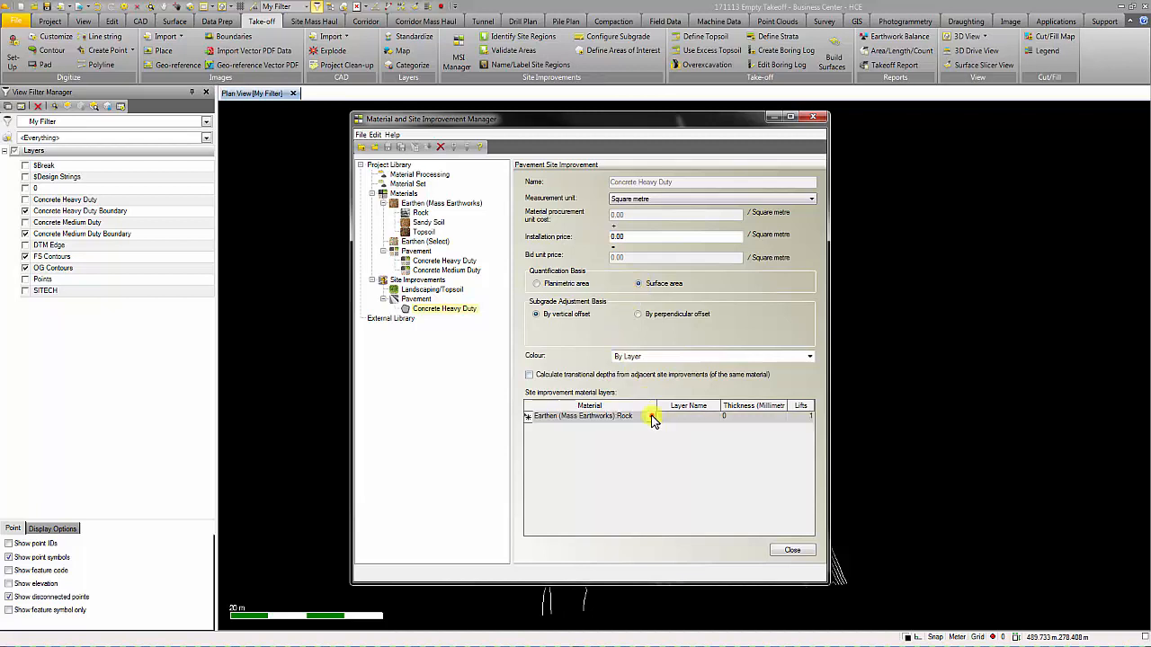
click(651, 418)
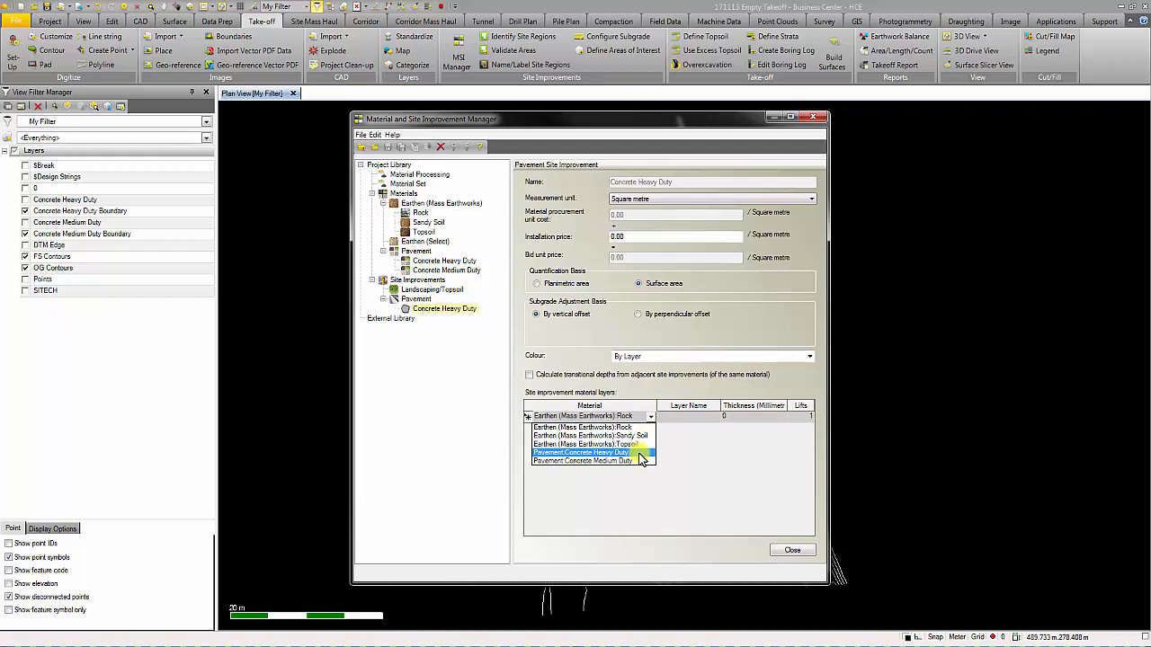
click(641, 453)
click(728, 416)
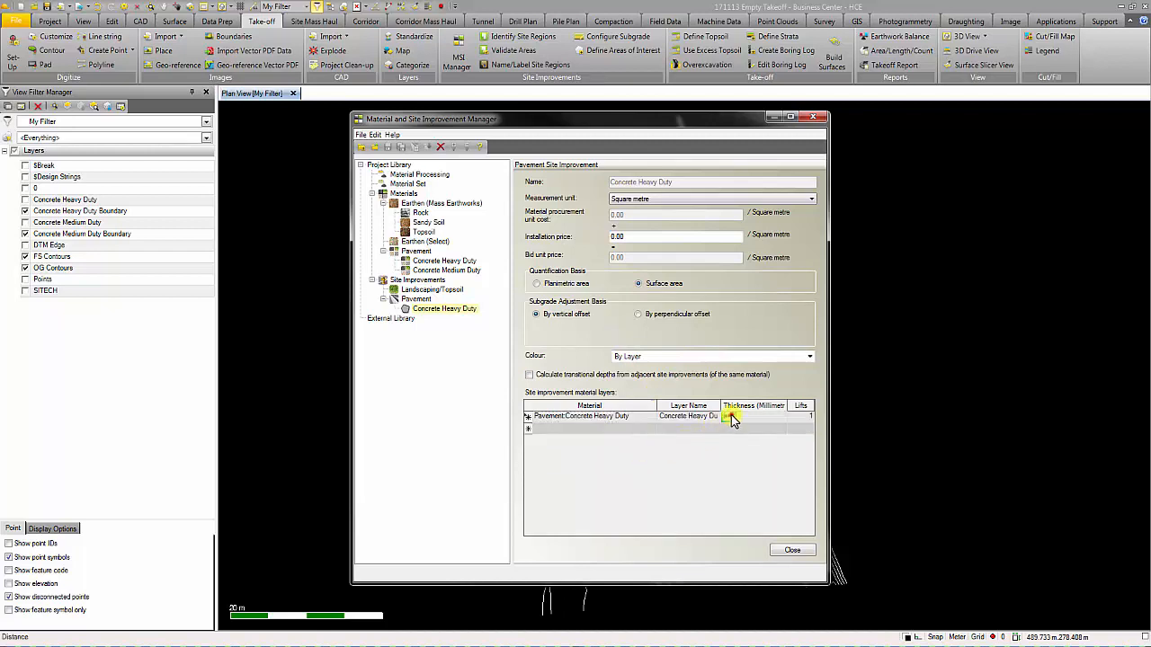
text(200)
Step: Create an Area type site improvement named Concrete Medium Duty in the Pavement site improvement group
right_click(417, 300)
click(420, 307)
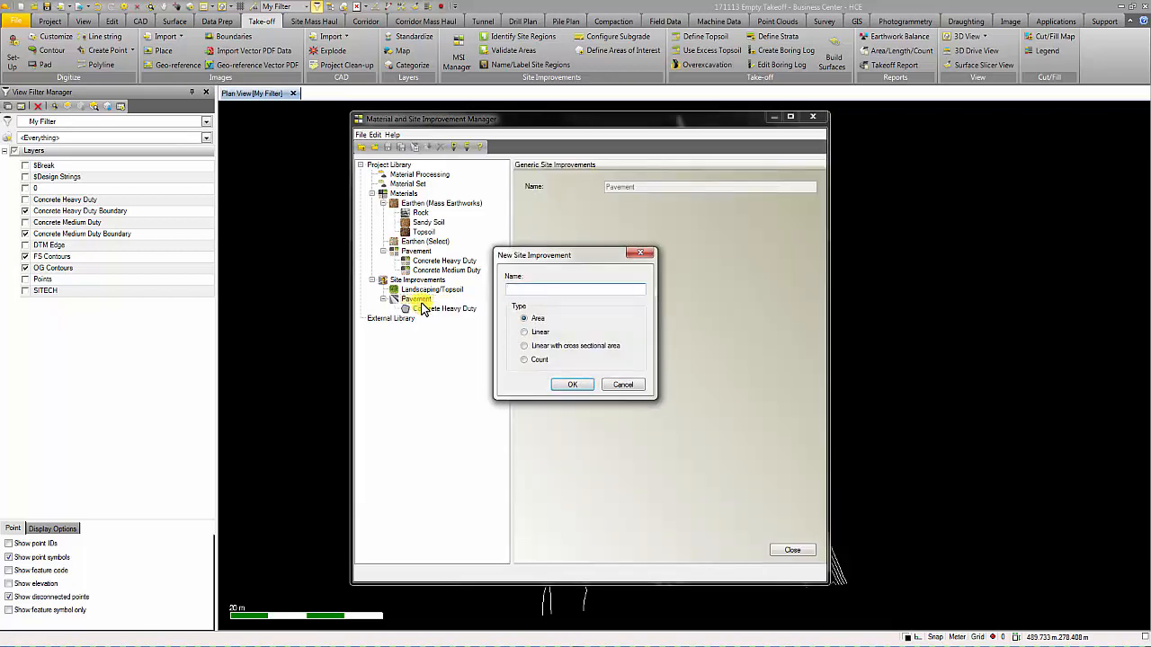
text(Concrete Medium Duty)
key(Return)
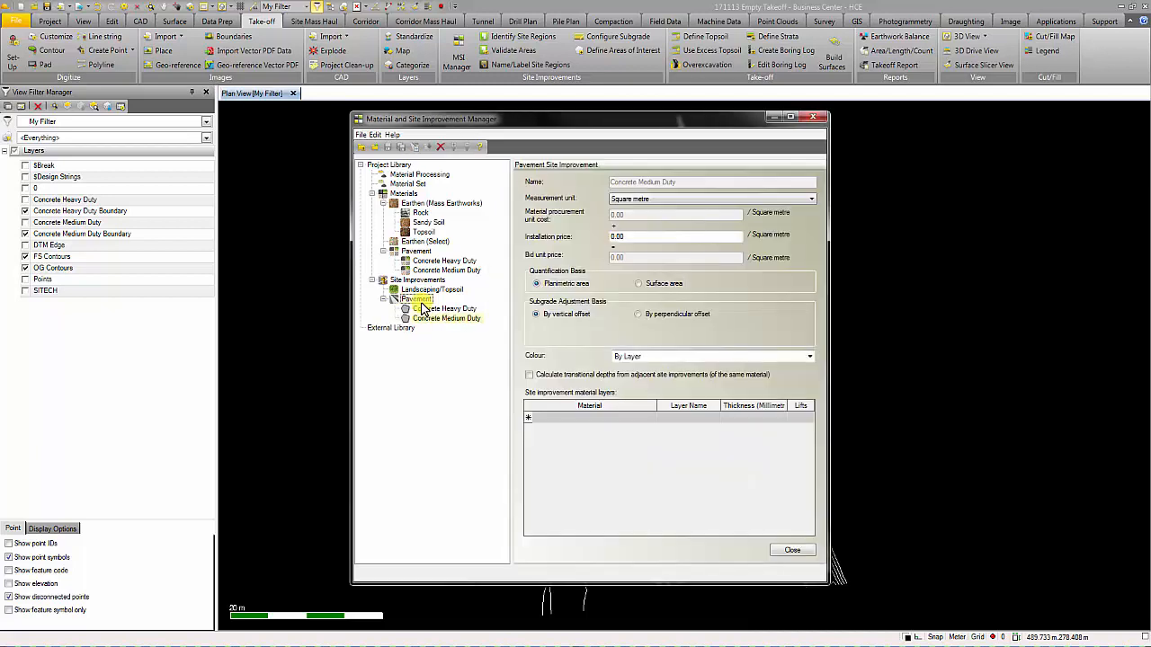
Step: Quantify the Concrete Medium Duty site improvement by surface area, add a 150 mm Pavement:Concrete Medium Duty material layer, and close the manager
click(637, 283)
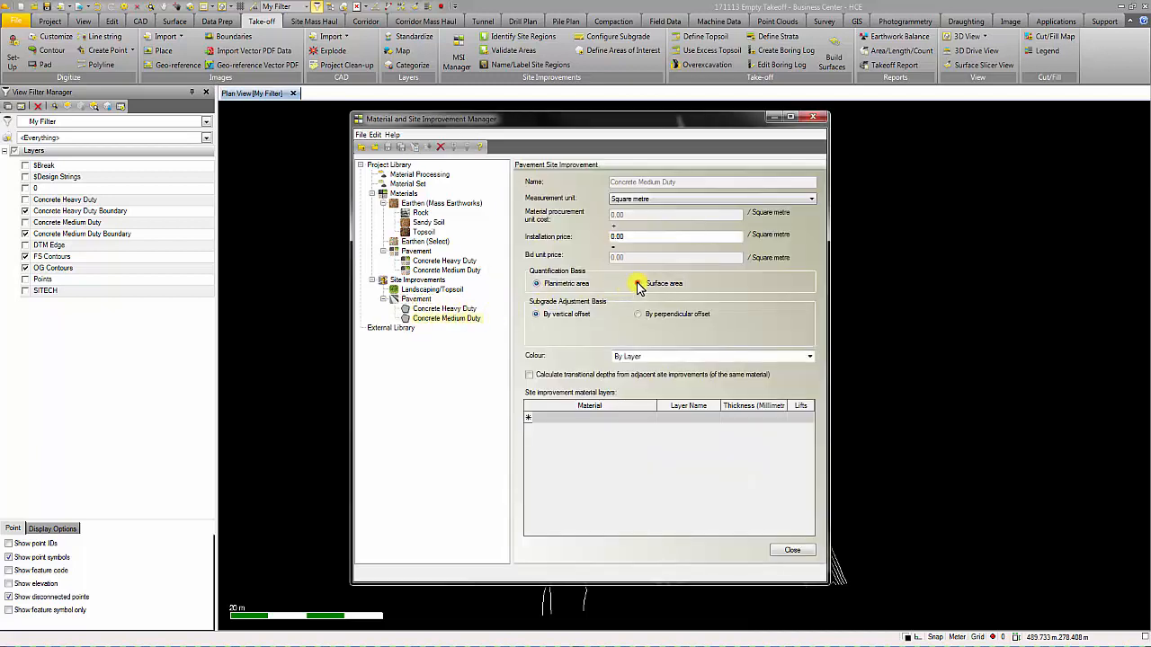
click(638, 413)
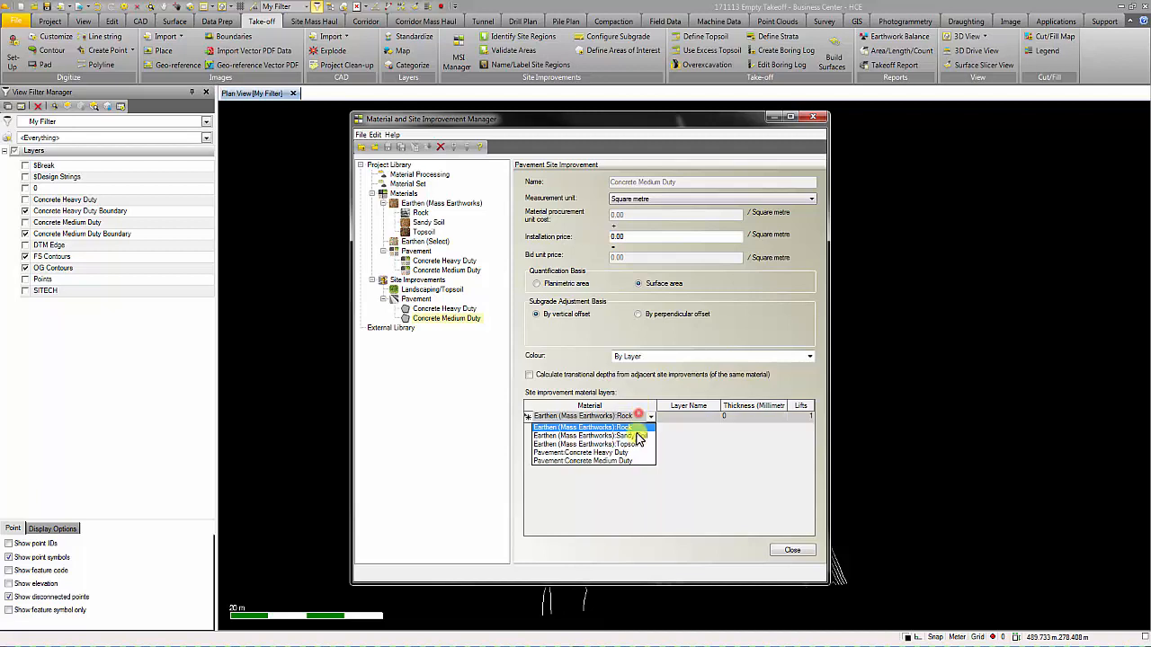
click(632, 464)
click(733, 416)
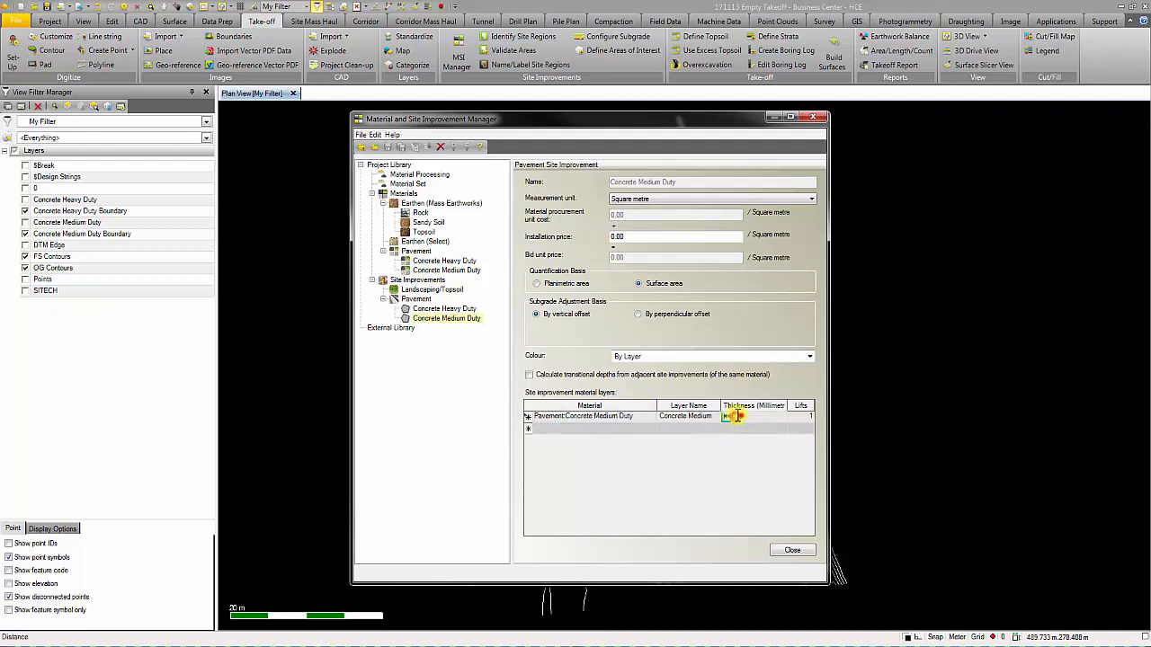
text(150)
key(Tab)
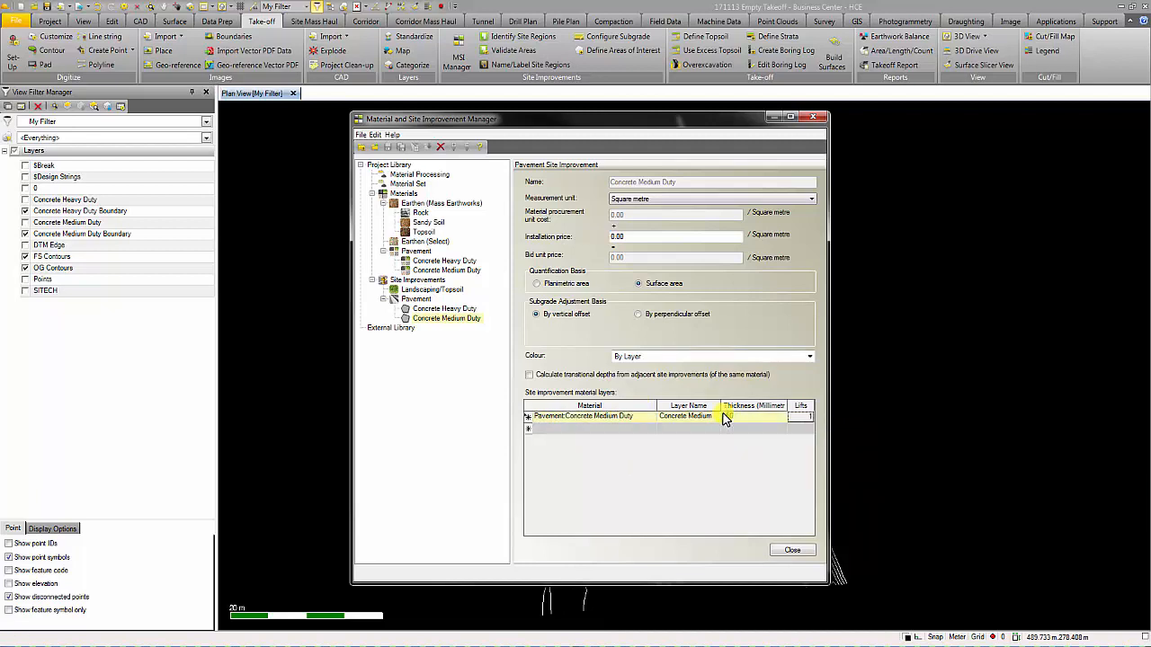
click(788, 552)
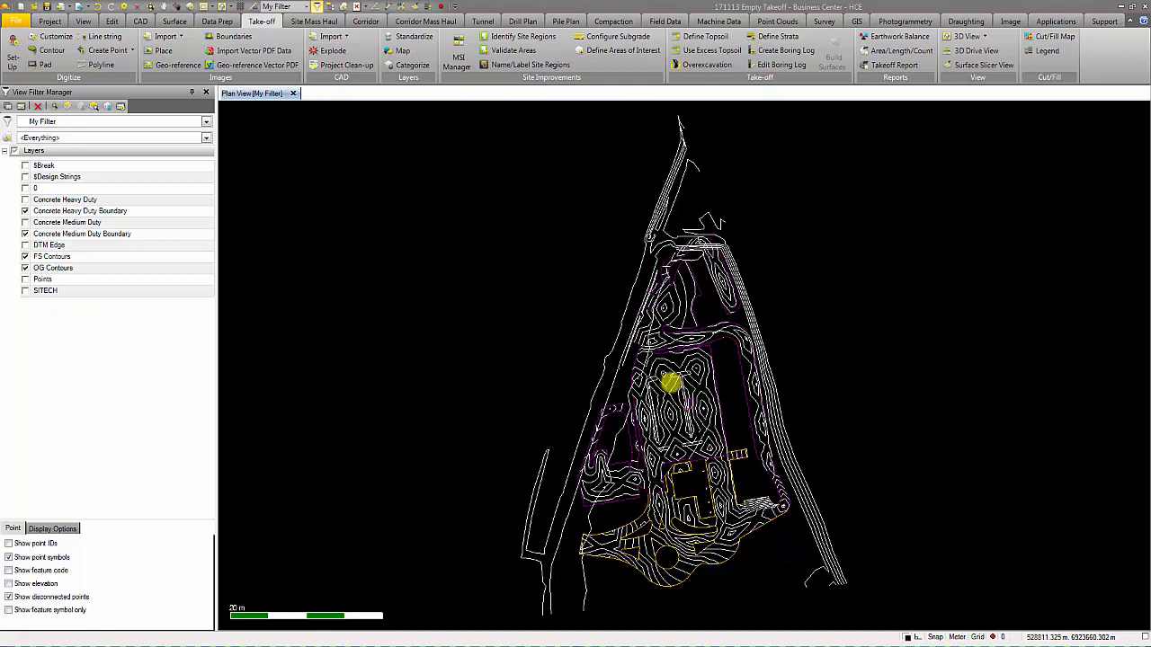
Step: Reassign the Concrete Heavy Duty Boundary, Concrete Medium Duty Boundary and FS Contours layers from Unknown to the Design take-off category
click(413, 65)
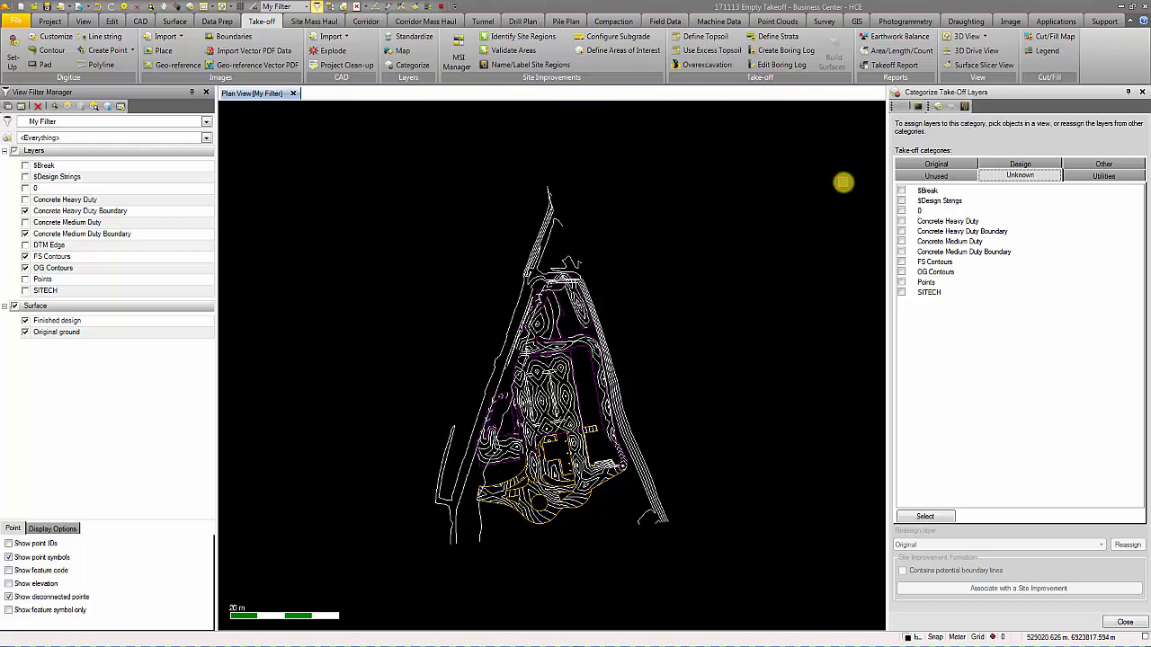
click(901, 232)
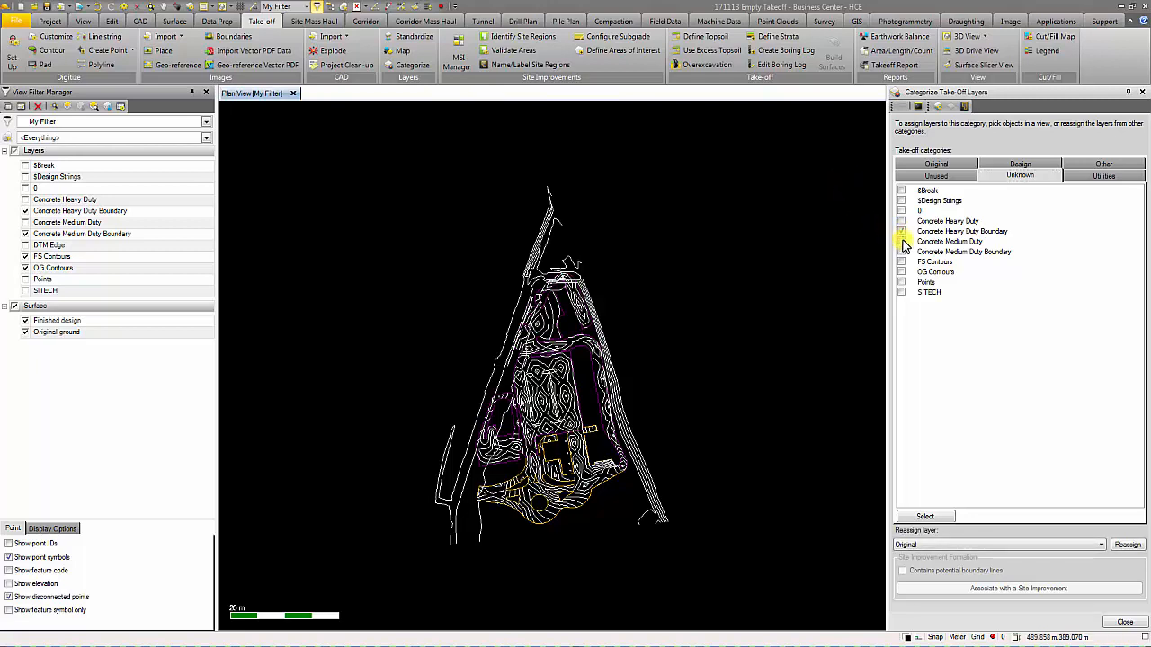
click(902, 252)
click(902, 263)
click(996, 546)
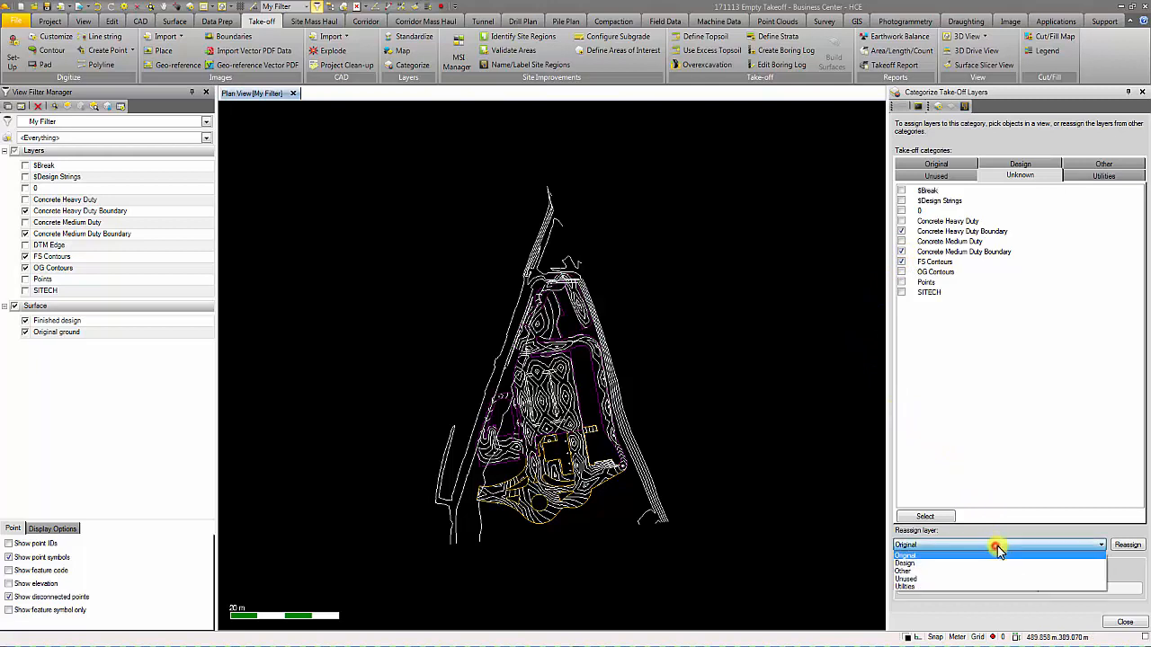
click(996, 563)
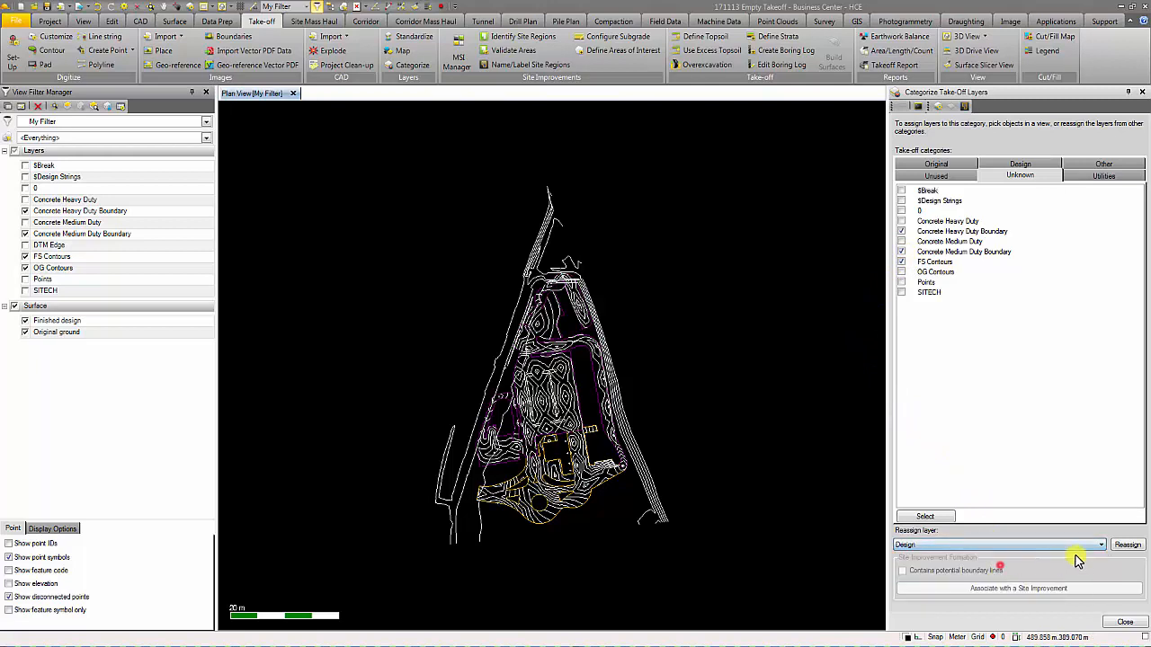
click(1120, 545)
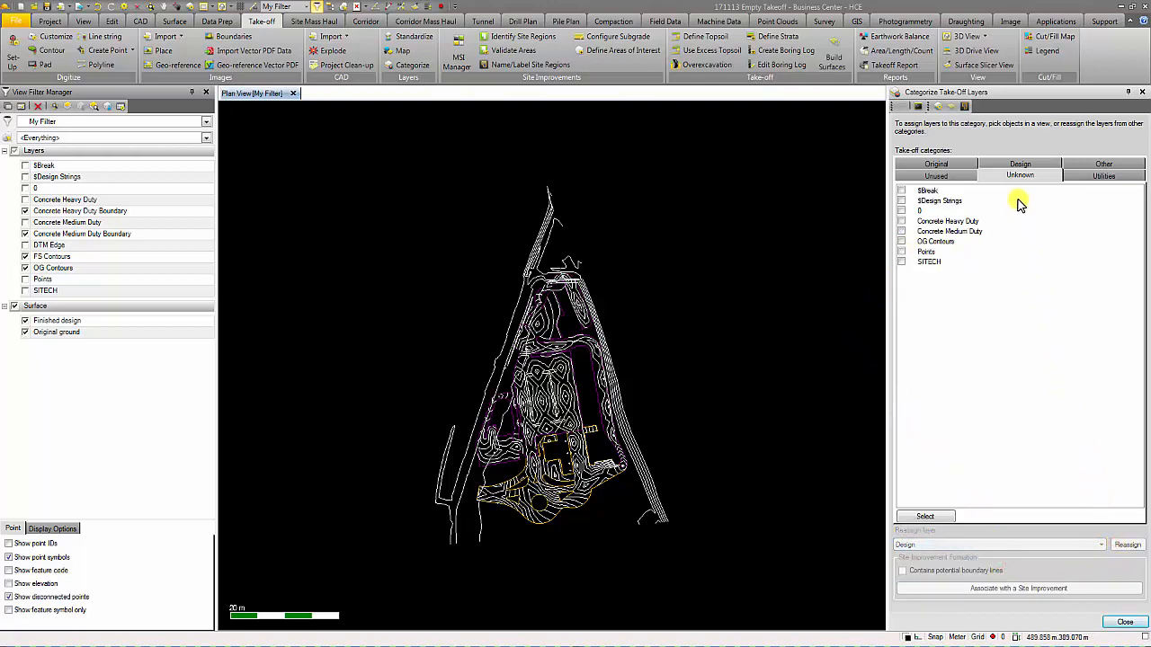
Step: Associate the Concrete Heavy Duty Boundary design layer with the Pavement:Concrete Heavy Duty site improvement
click(1019, 164)
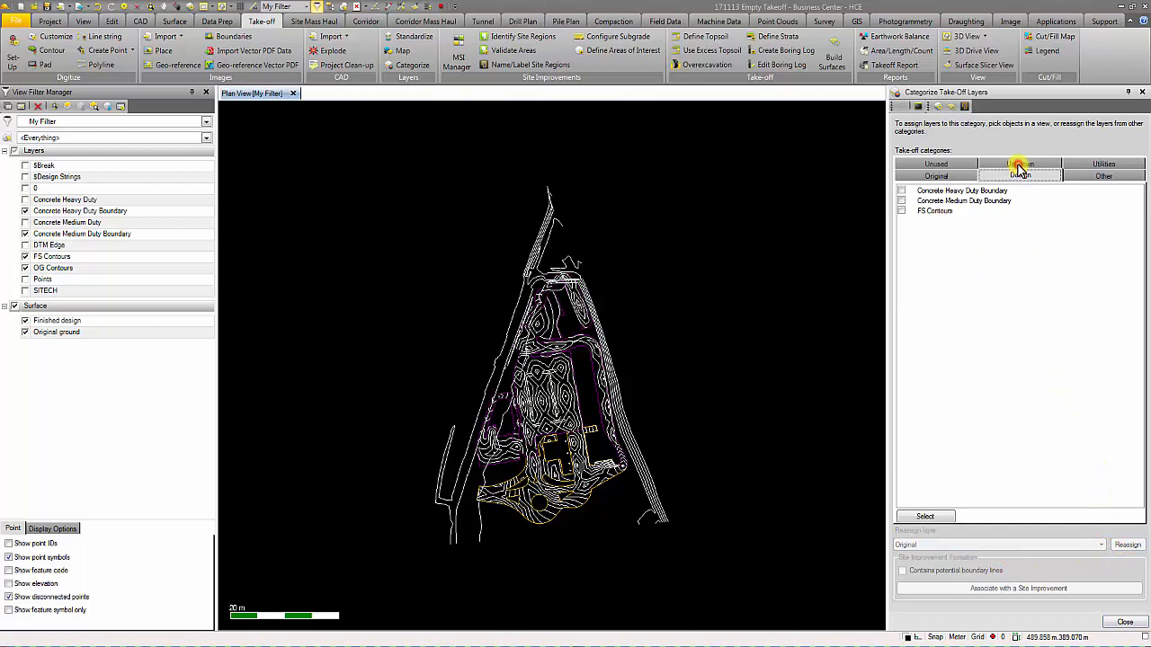
click(903, 191)
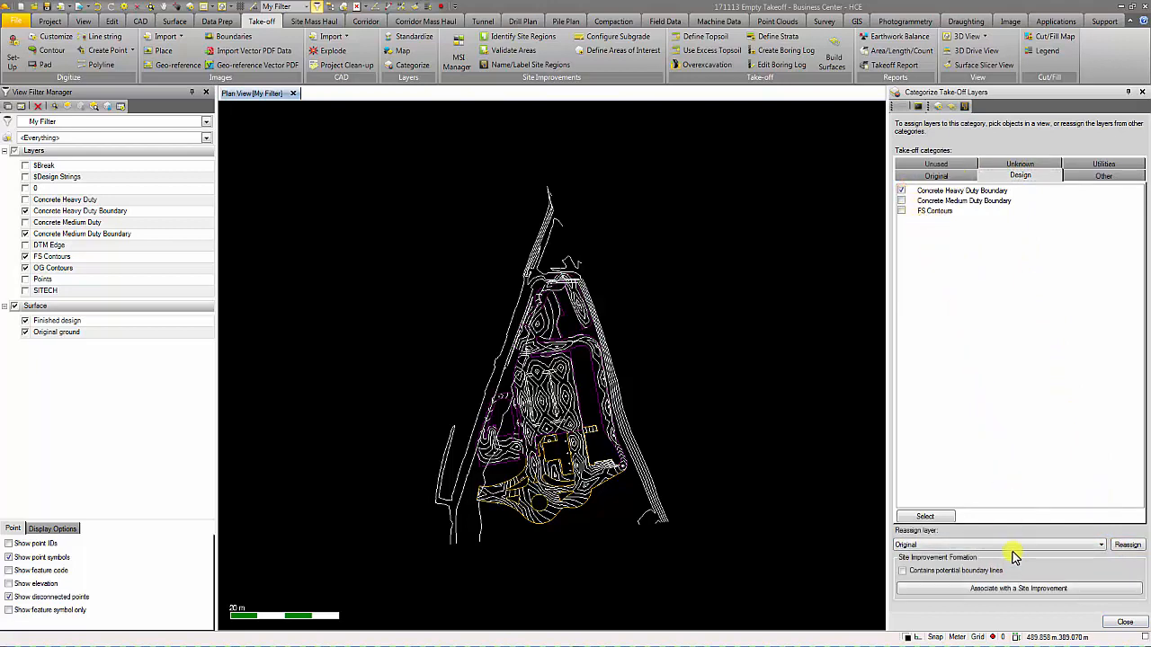
click(1014, 589)
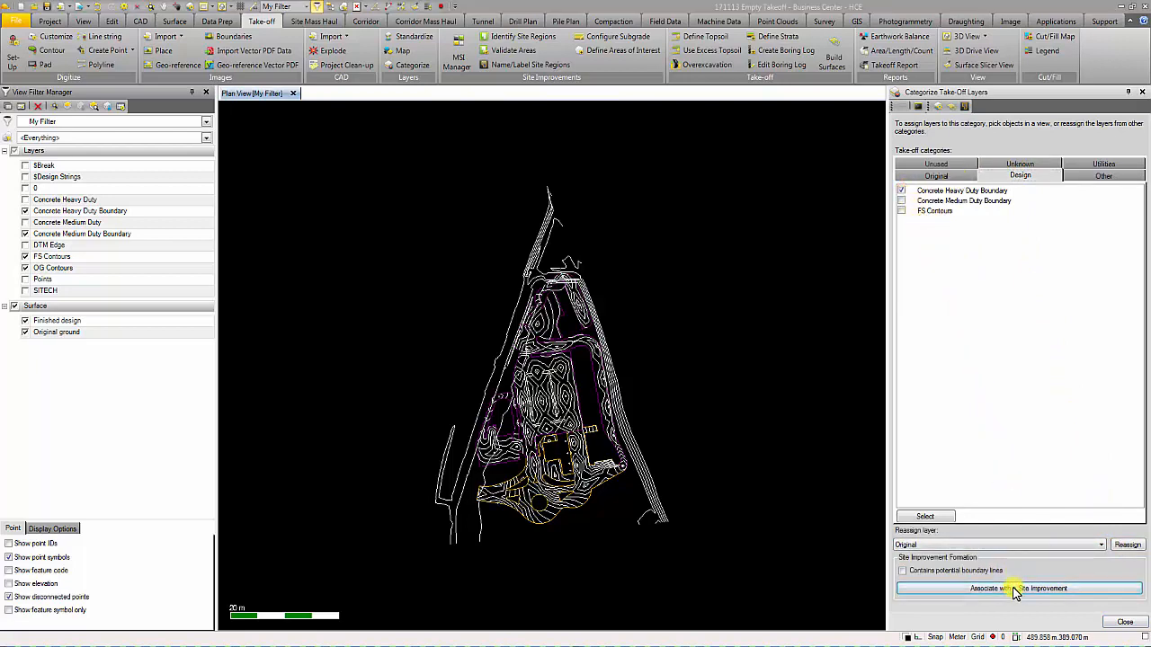
click(635, 322)
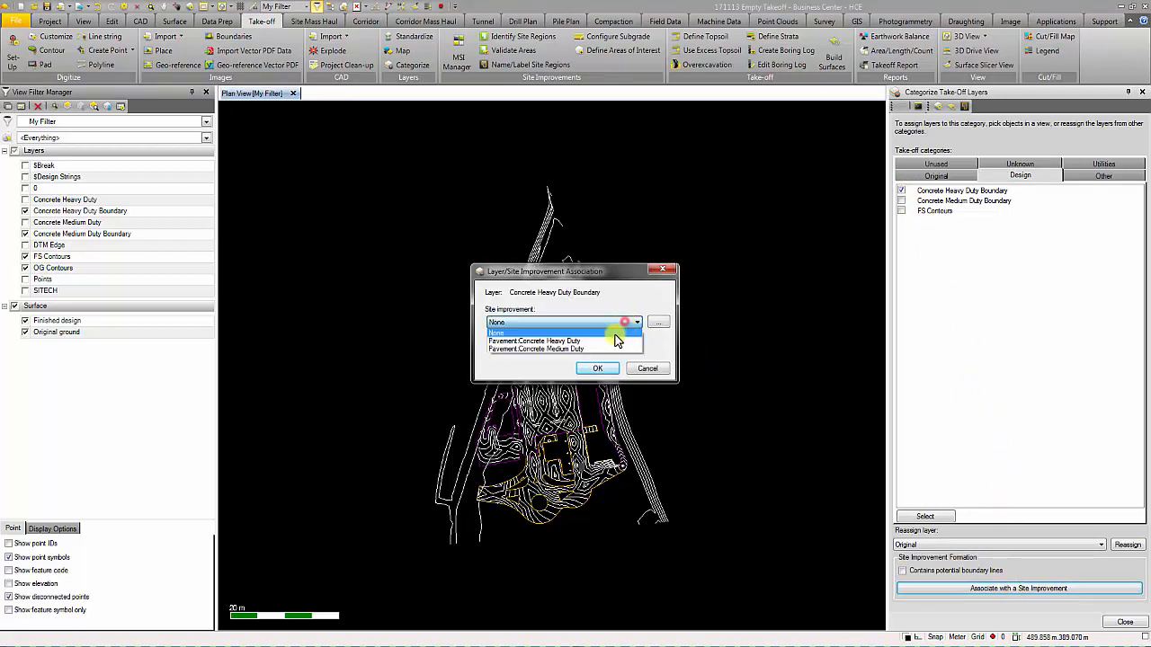
click(612, 339)
click(600, 369)
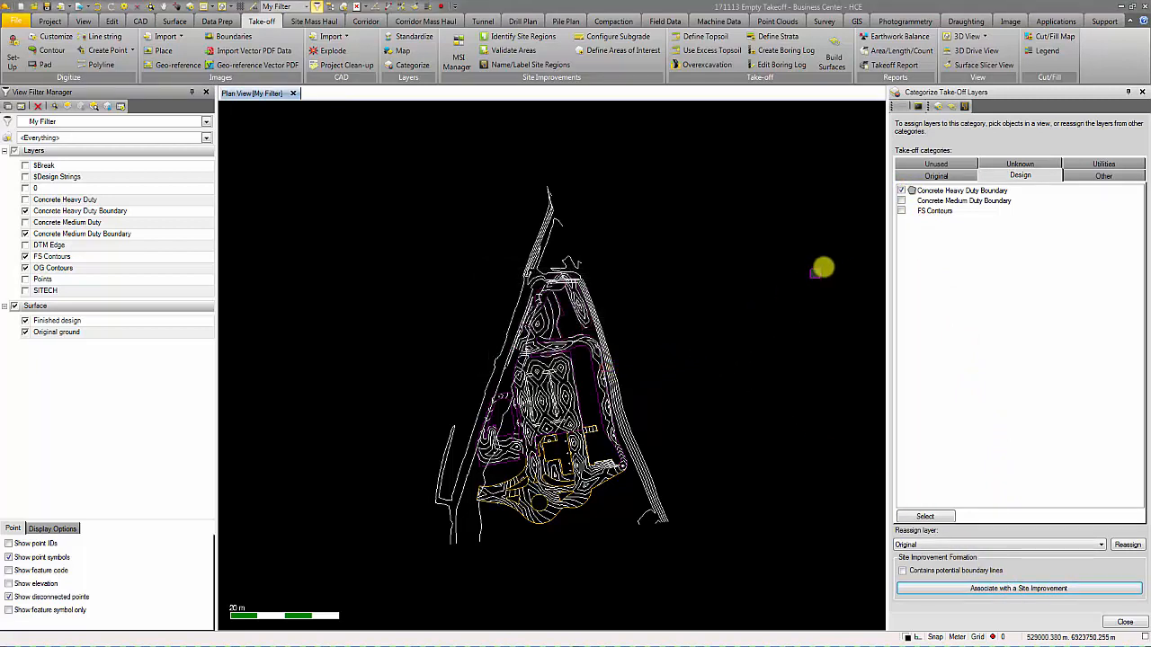
Step: Associate the Concrete Medium Duty Boundary design layer with the Pavement:Concrete Medium Duty site improvement
click(901, 200)
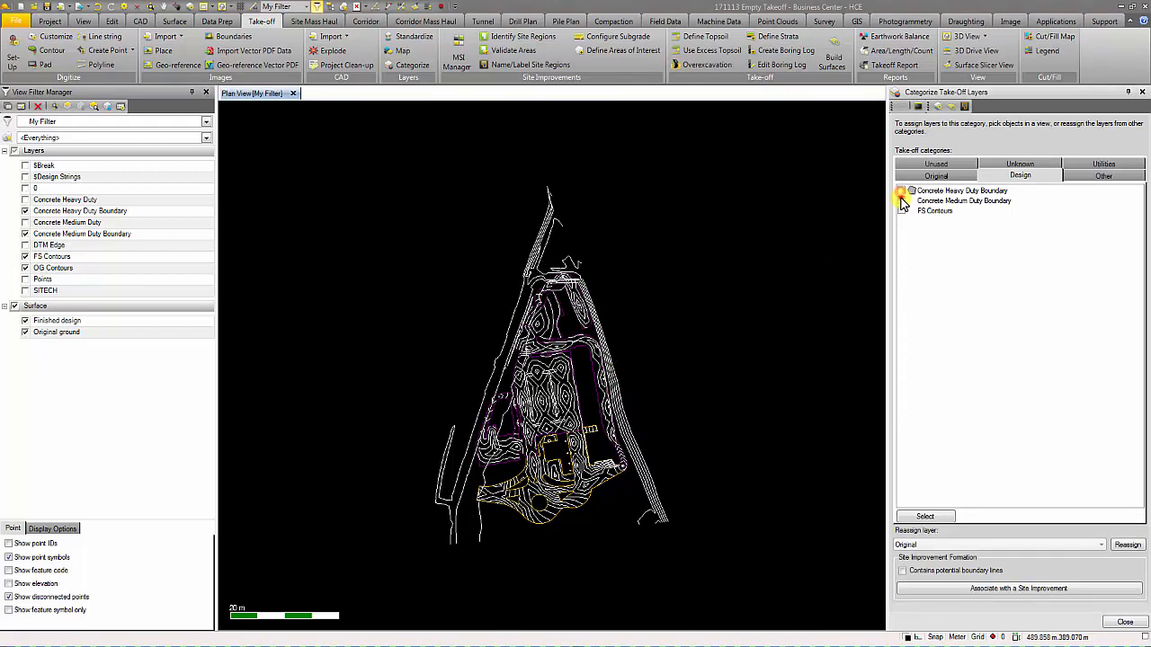
click(1025, 589)
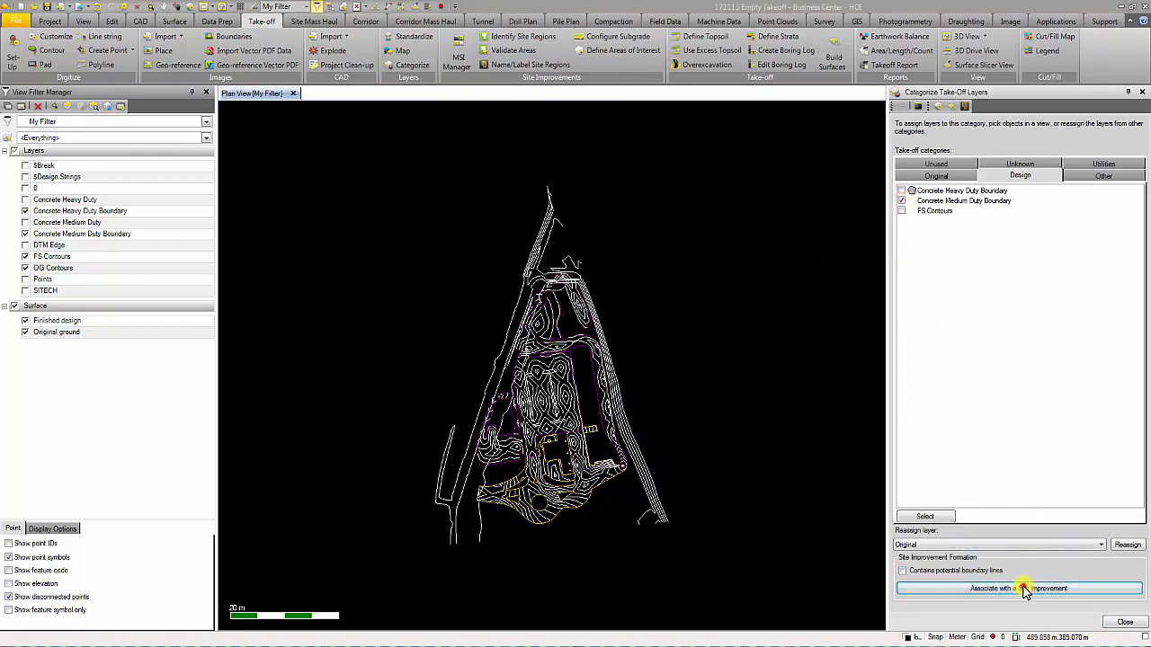
click(638, 323)
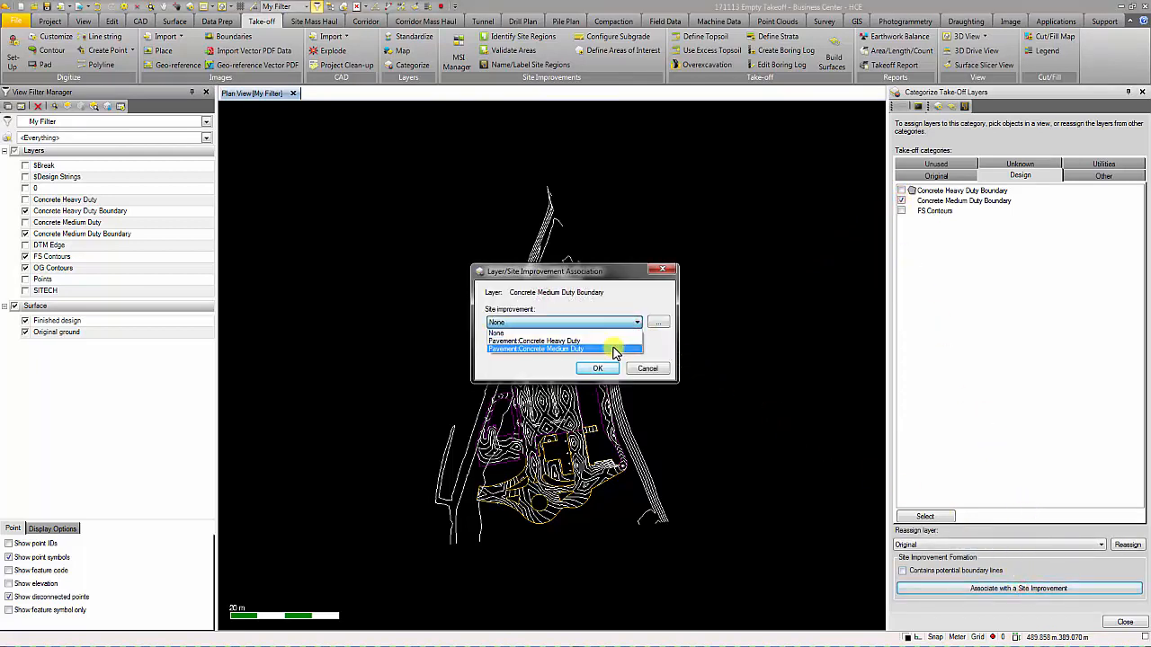
click(617, 343)
click(597, 369)
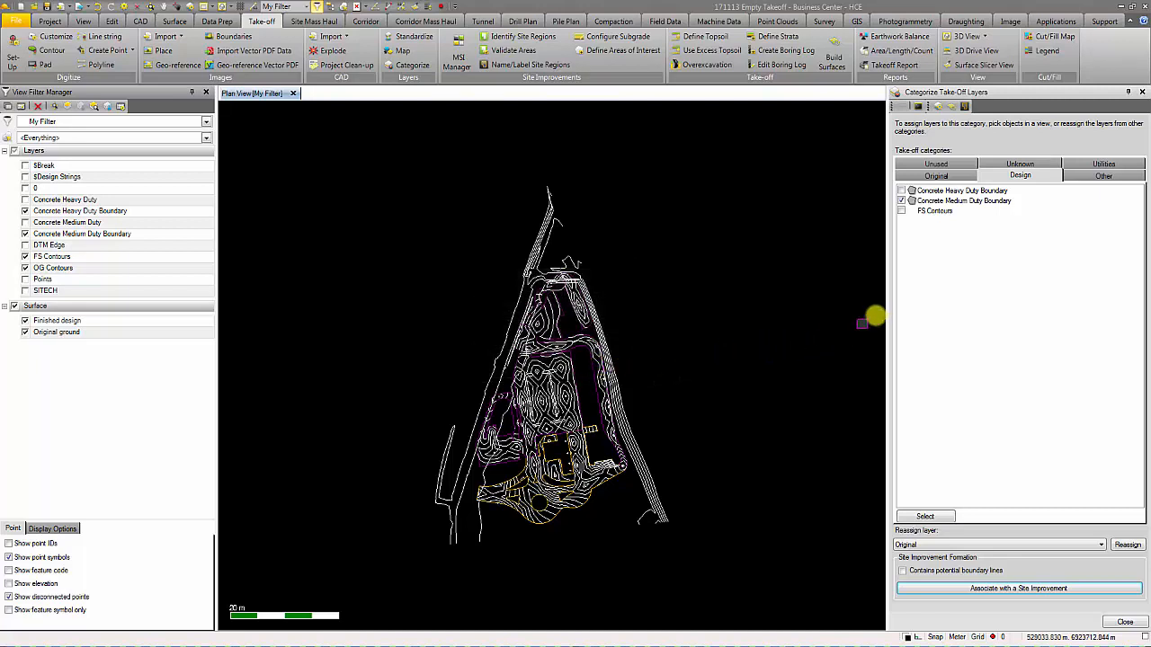
Step: Mark the FS Contours design layer as containing potential boundary lines
click(901, 211)
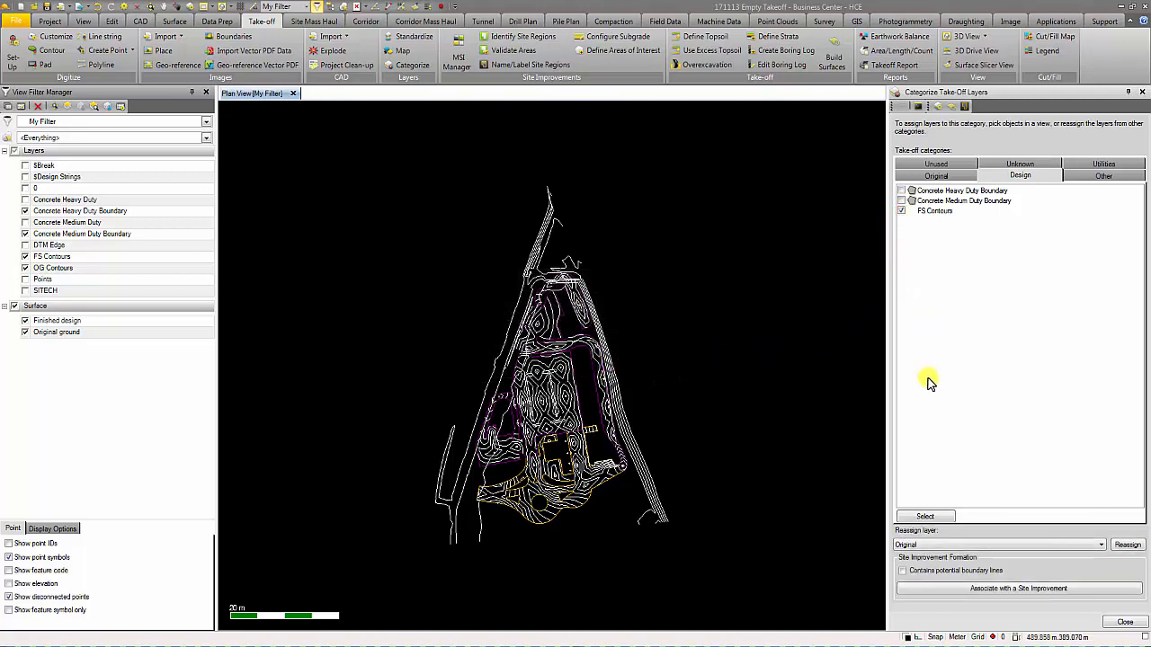
click(903, 571)
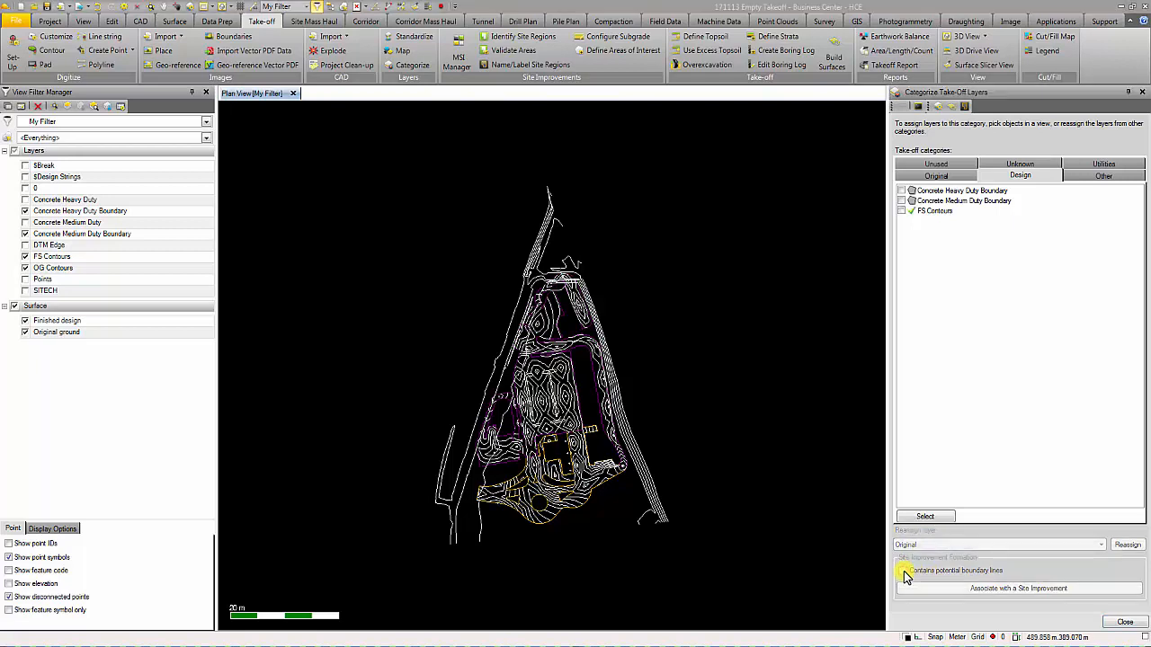
Step: Reassign the OG Contours layer from the Unknown to the Original take-off category
click(1033, 164)
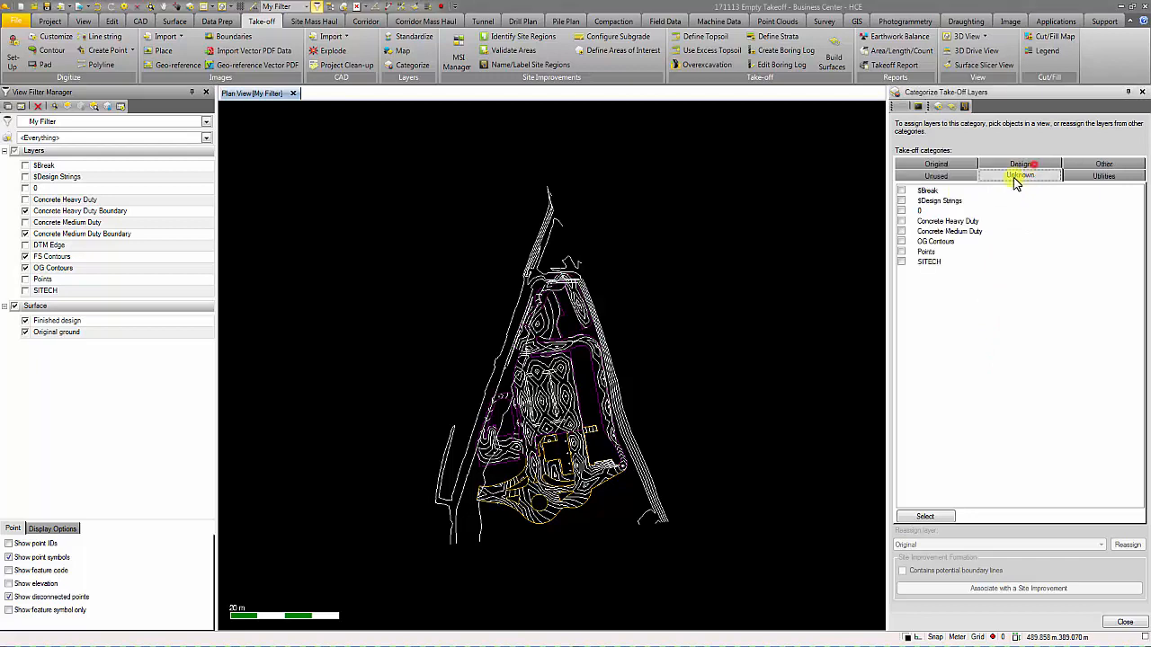
click(901, 241)
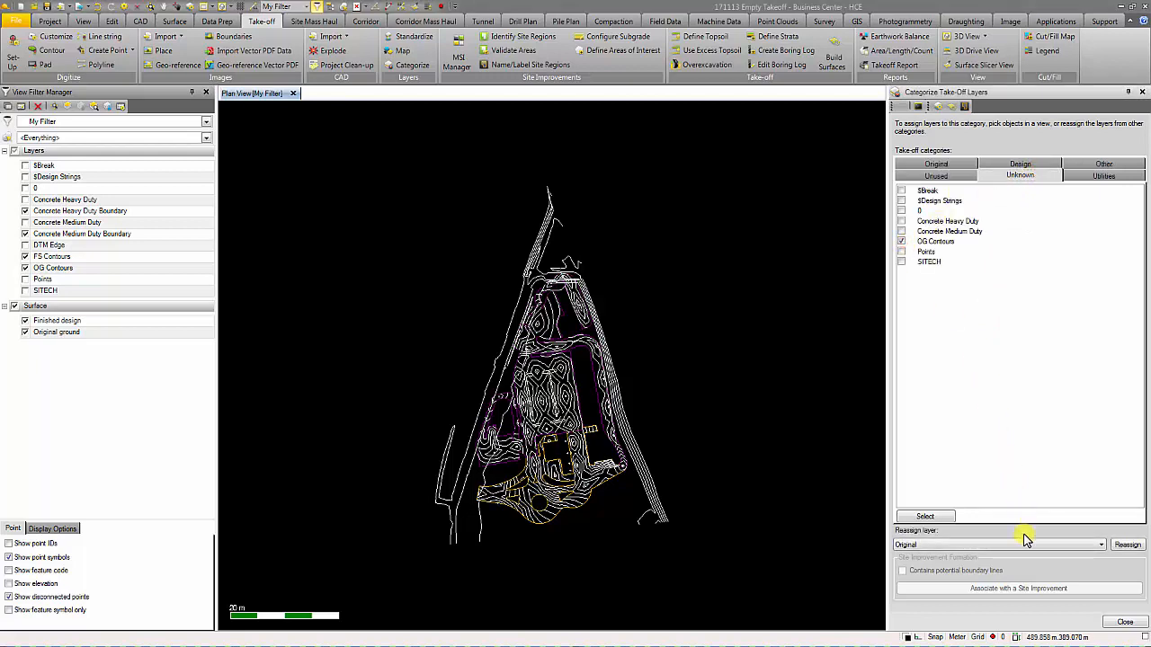
click(1128, 545)
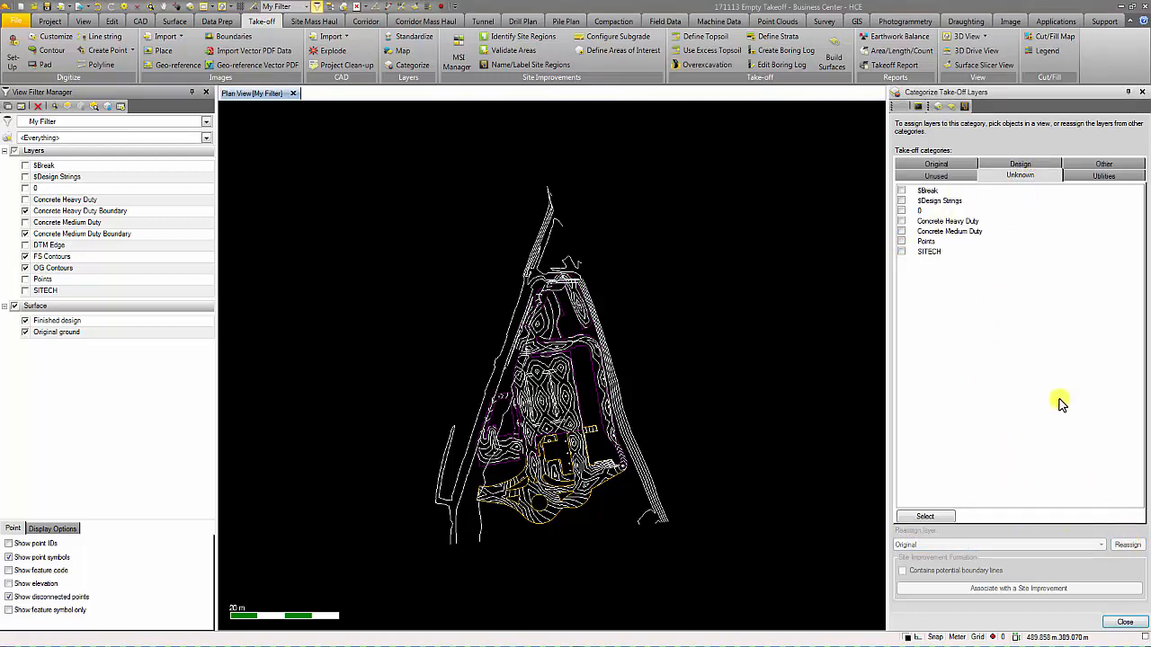
Step: Mark the OG Contours layer in the Original category as containing potential boundary lines and finish categorizing the layers
click(940, 163)
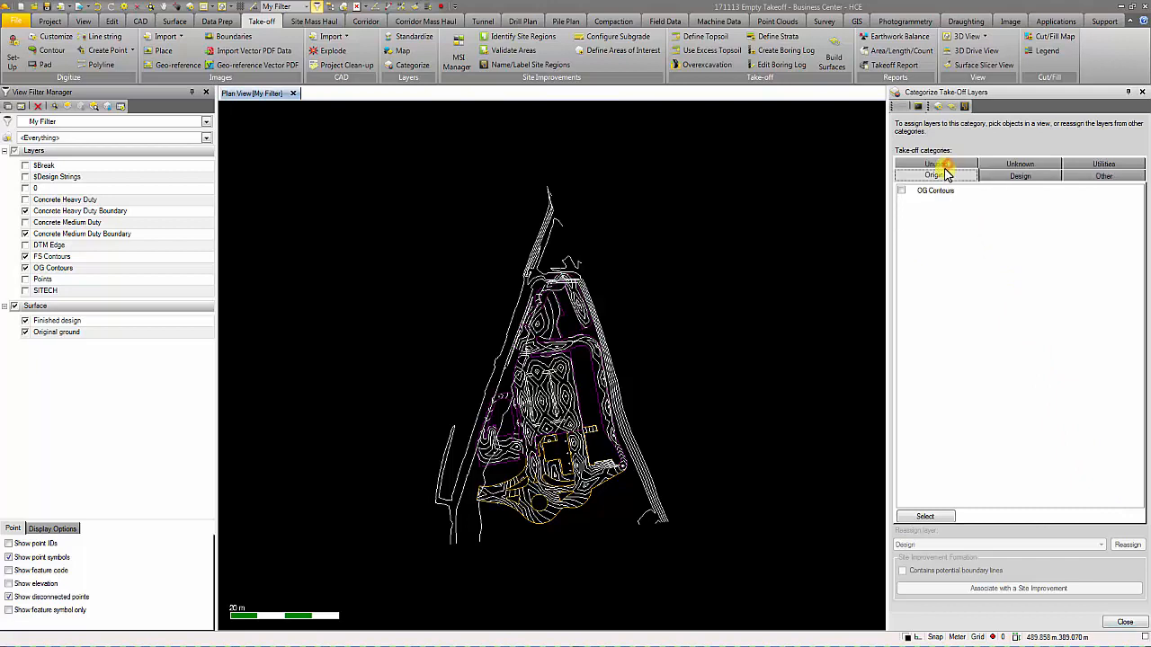
click(904, 191)
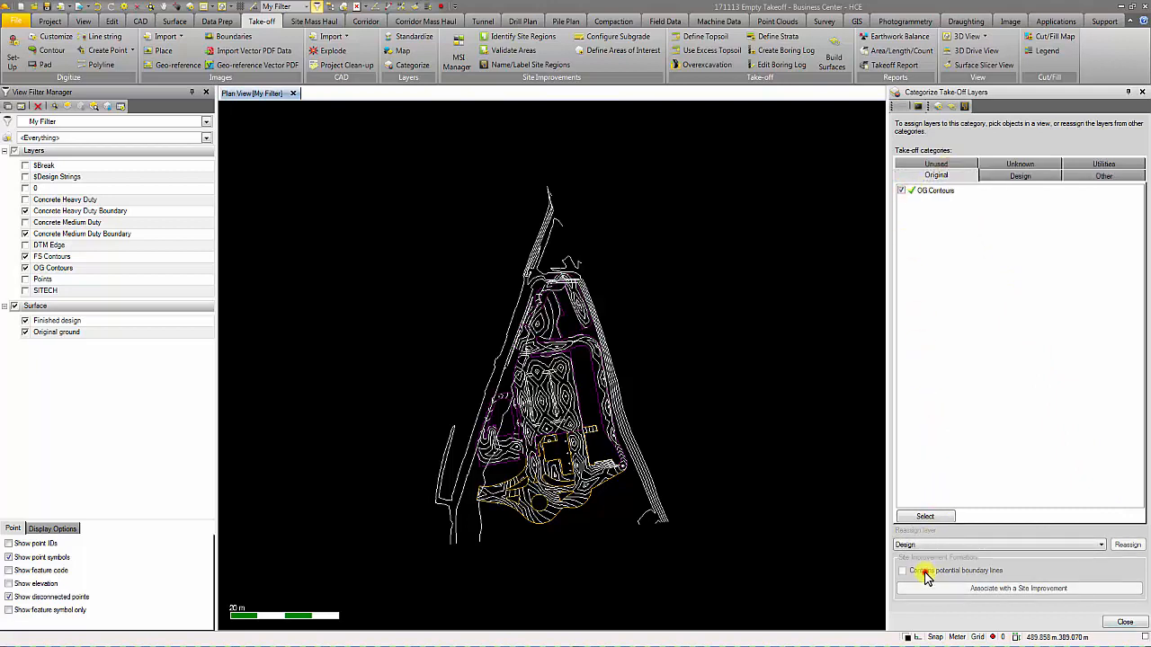
click(925, 573)
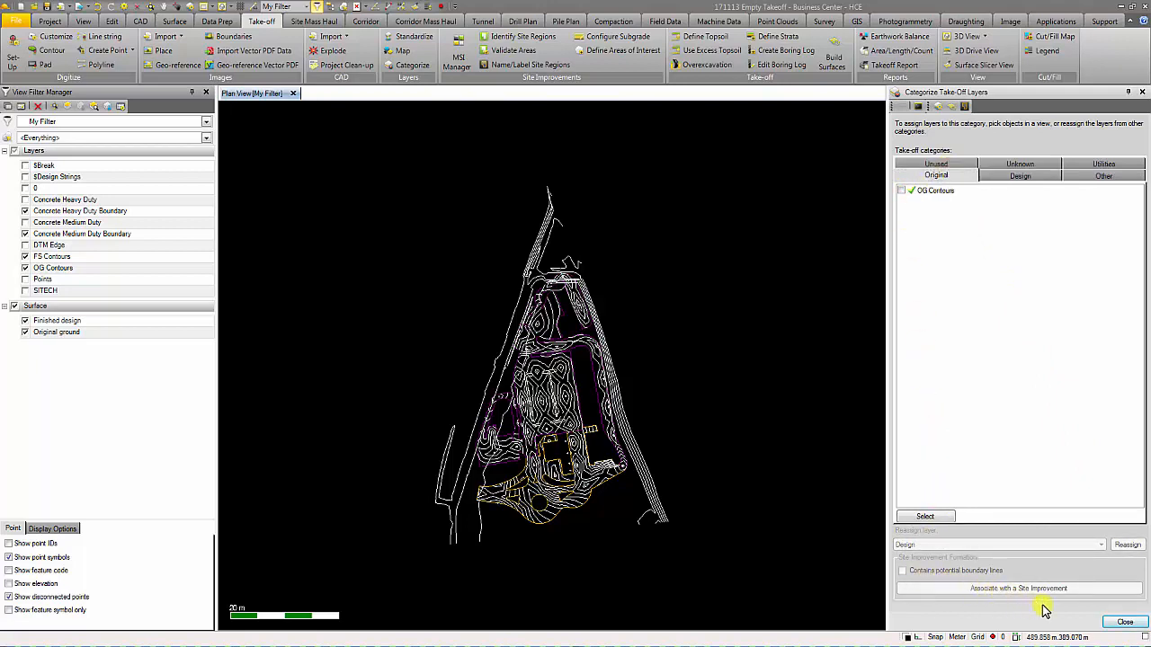
click(1123, 623)
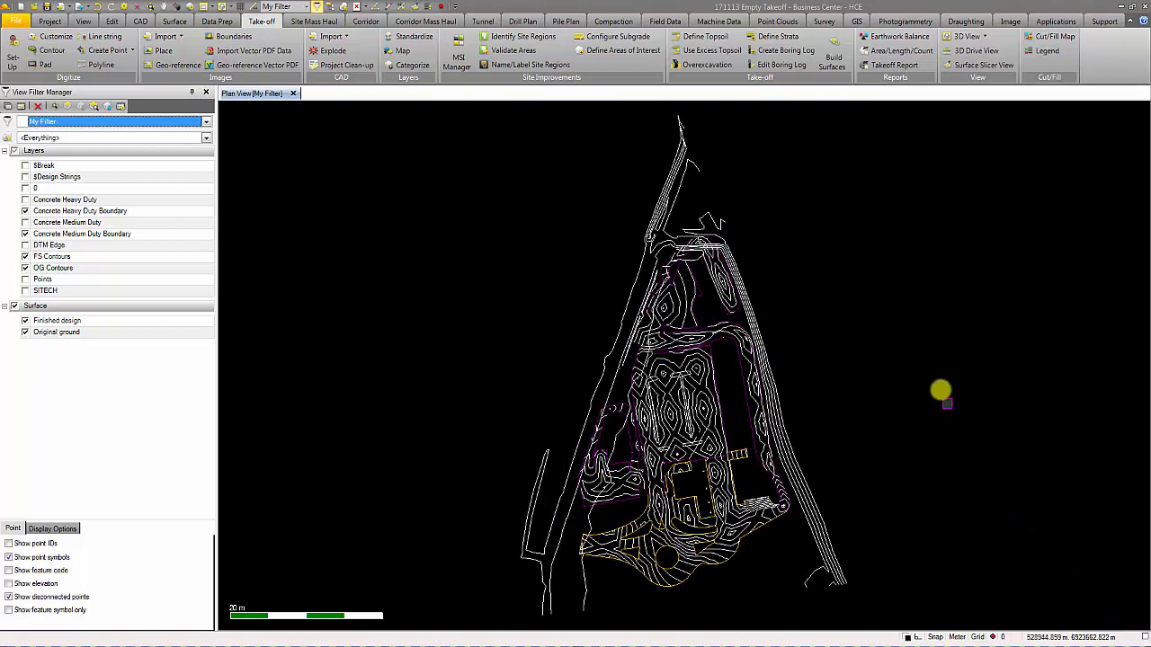
Step: Build the take-off surfaces from the categorized layers and dismiss the surface-extents warning
click(834, 69)
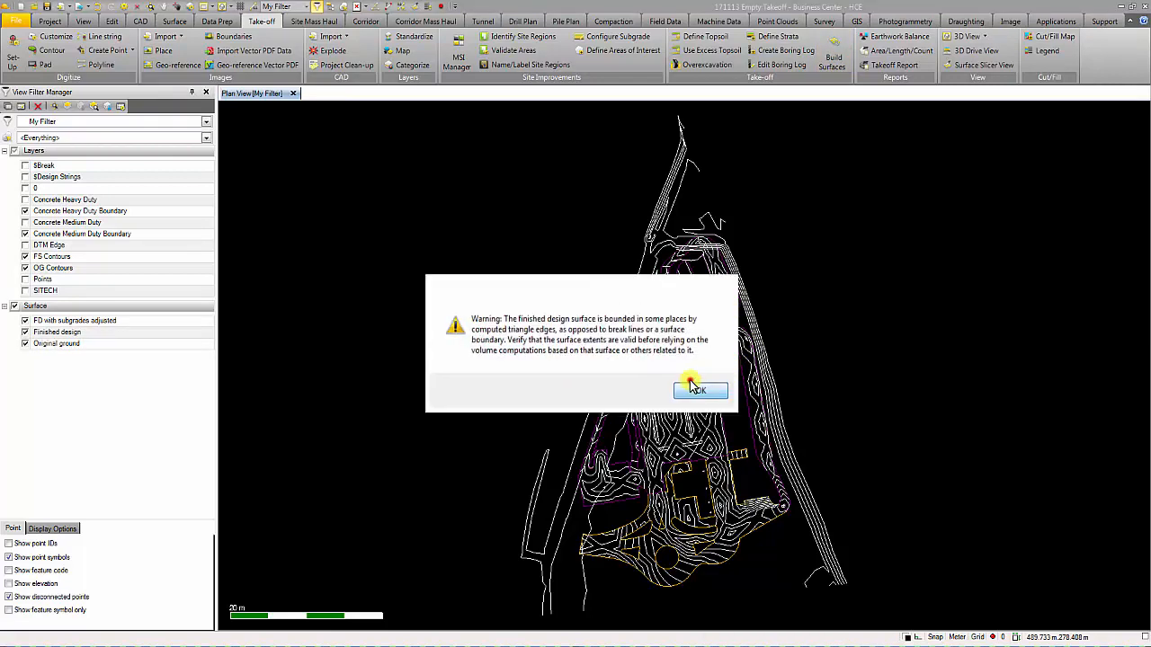
click(690, 382)
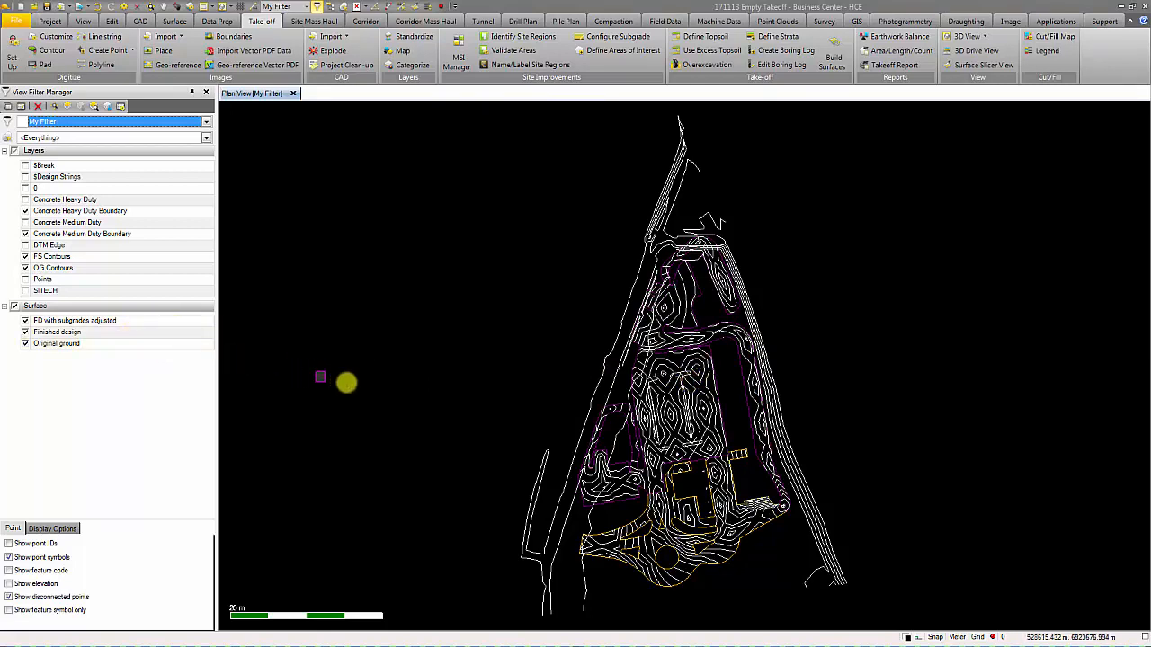
click(545, 449)
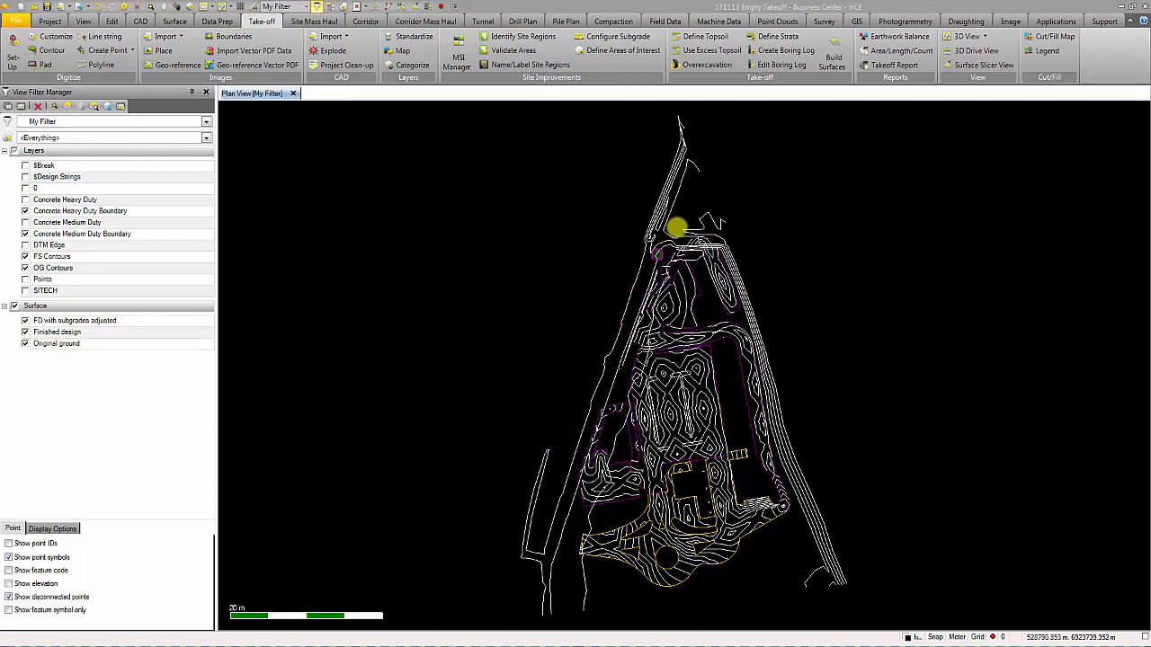
Step: In the strata definitions, choose Earthen (Mass Earthworks):Topsoil as the material below Original ground
click(777, 38)
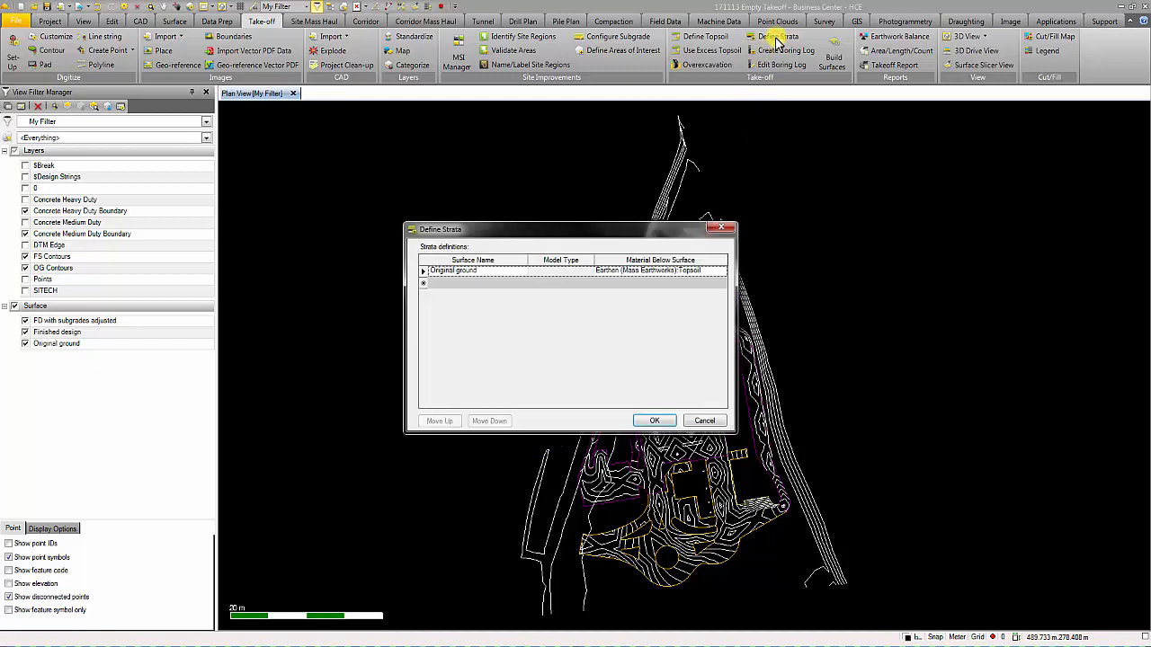
click(718, 271)
click(700, 307)
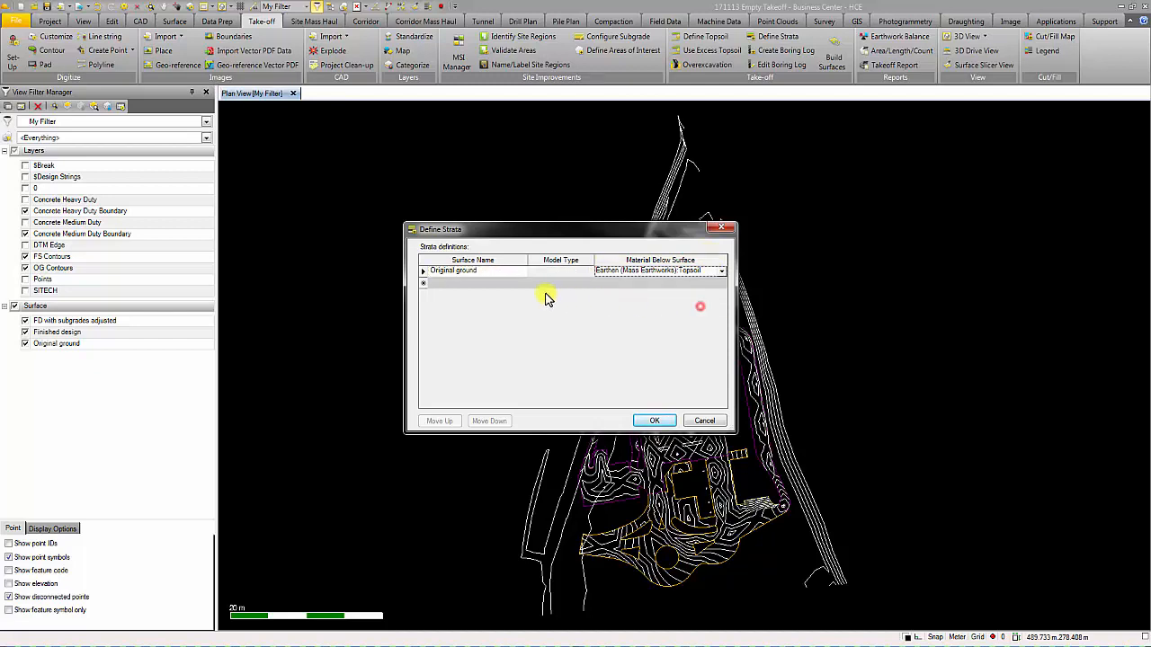
Step: Add a stratum surface named Sandy Soil with Earthen (Mass Earthworks):Sandy Soil as the material below it
click(502, 284)
text(Sna)
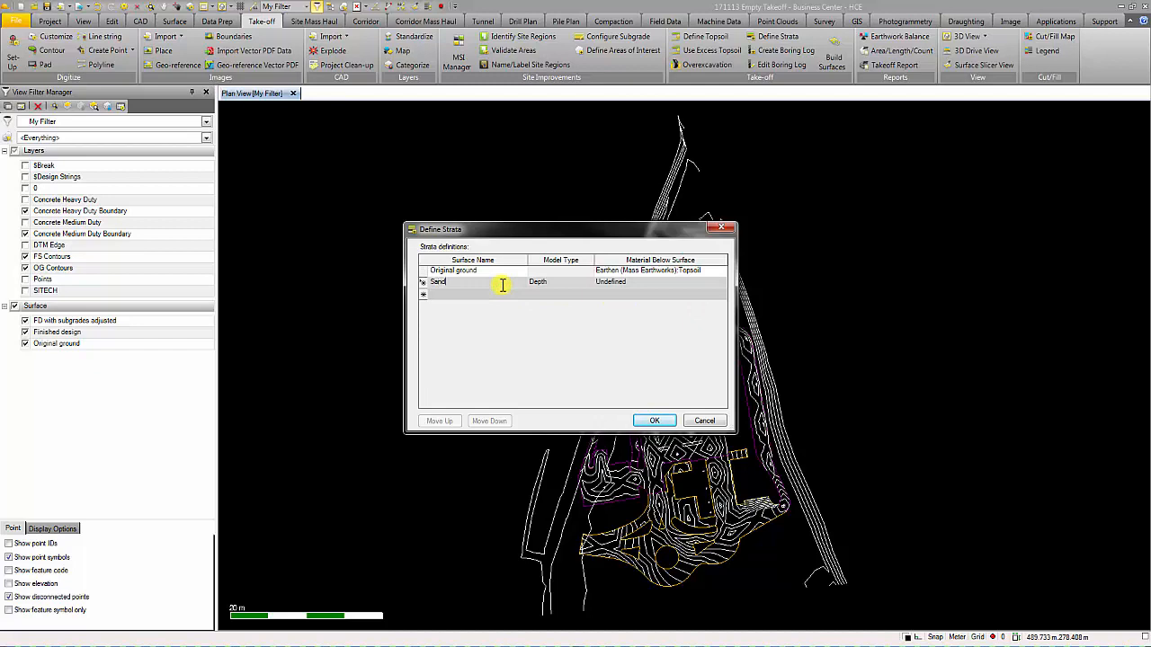
text(dy Soil)
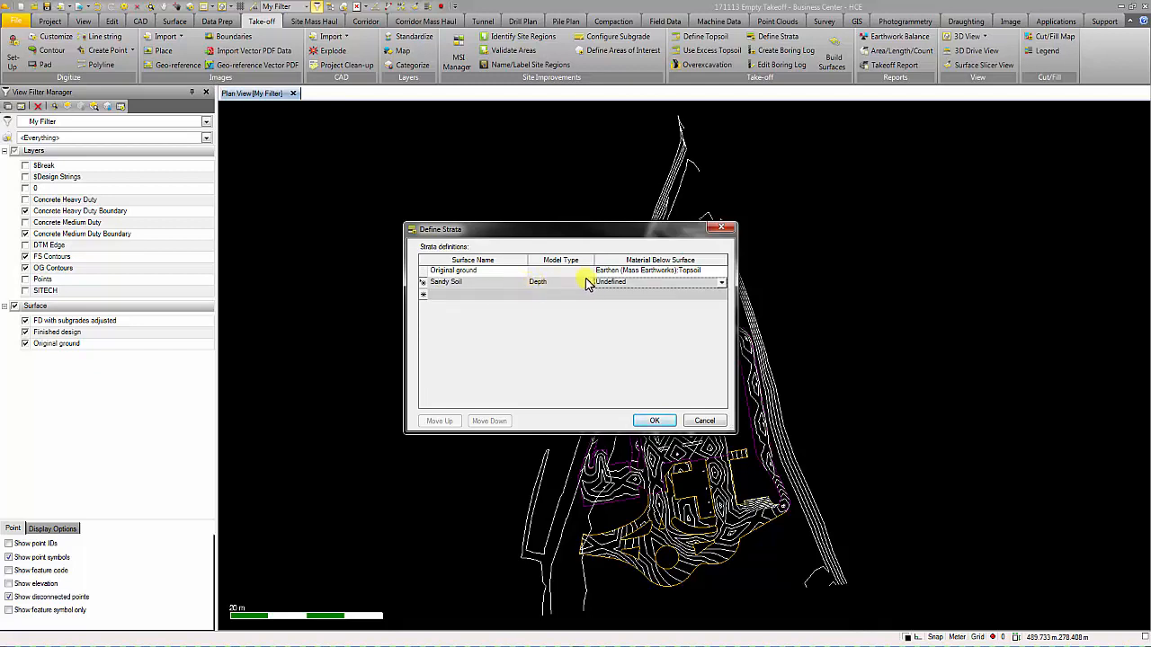
click(608, 281)
click(608, 310)
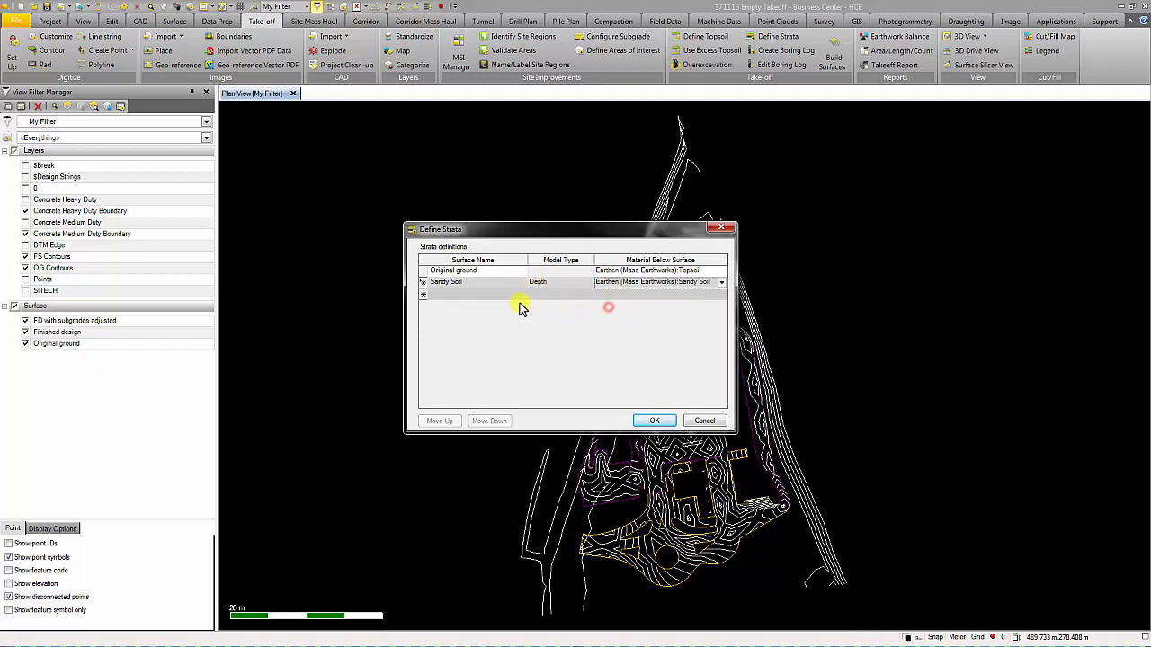
Step: Add a stratum surface named Rock with Earthen (Mass Earthworks):Rock as the material below it
click(508, 294)
text(Rock)
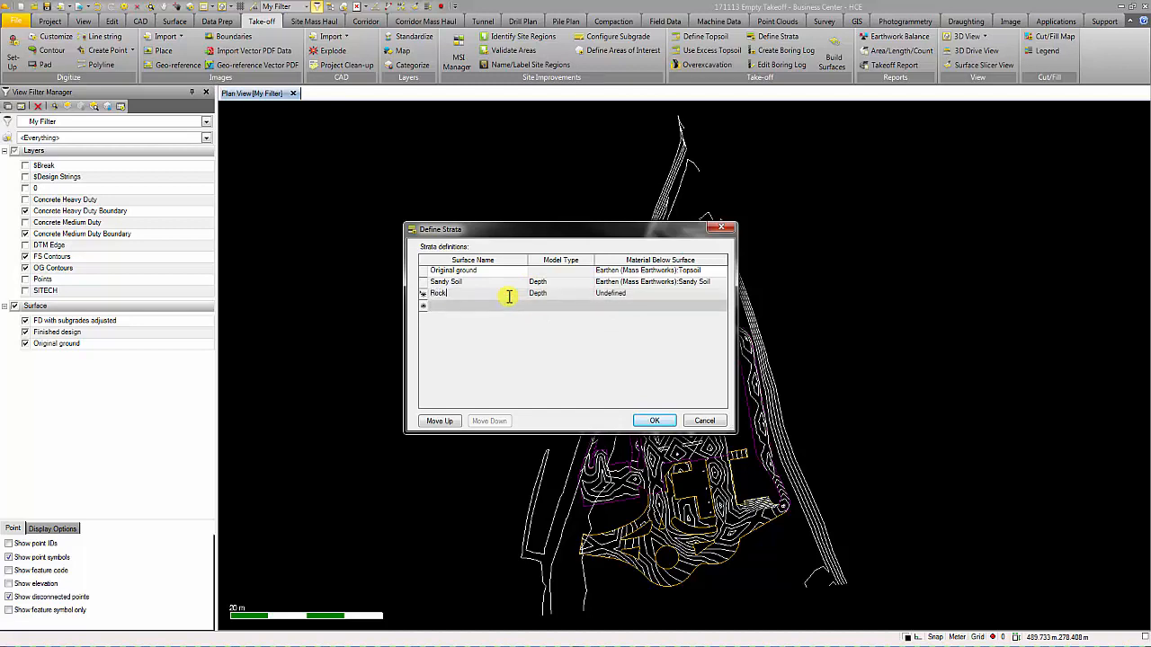
click(607, 294)
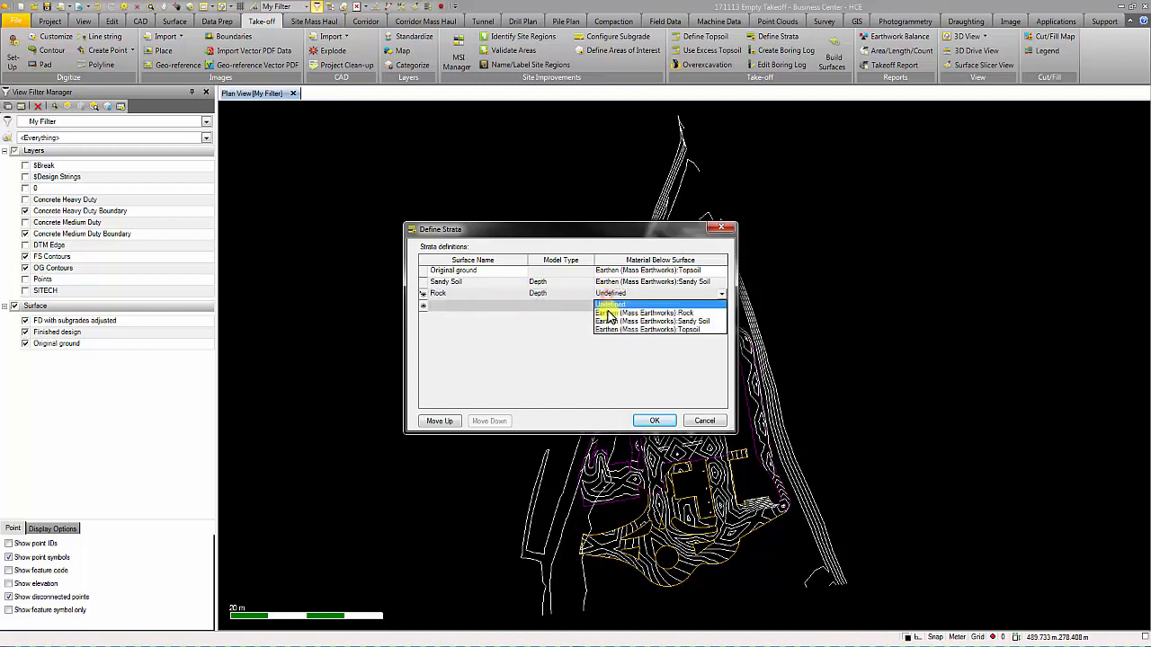
click(609, 313)
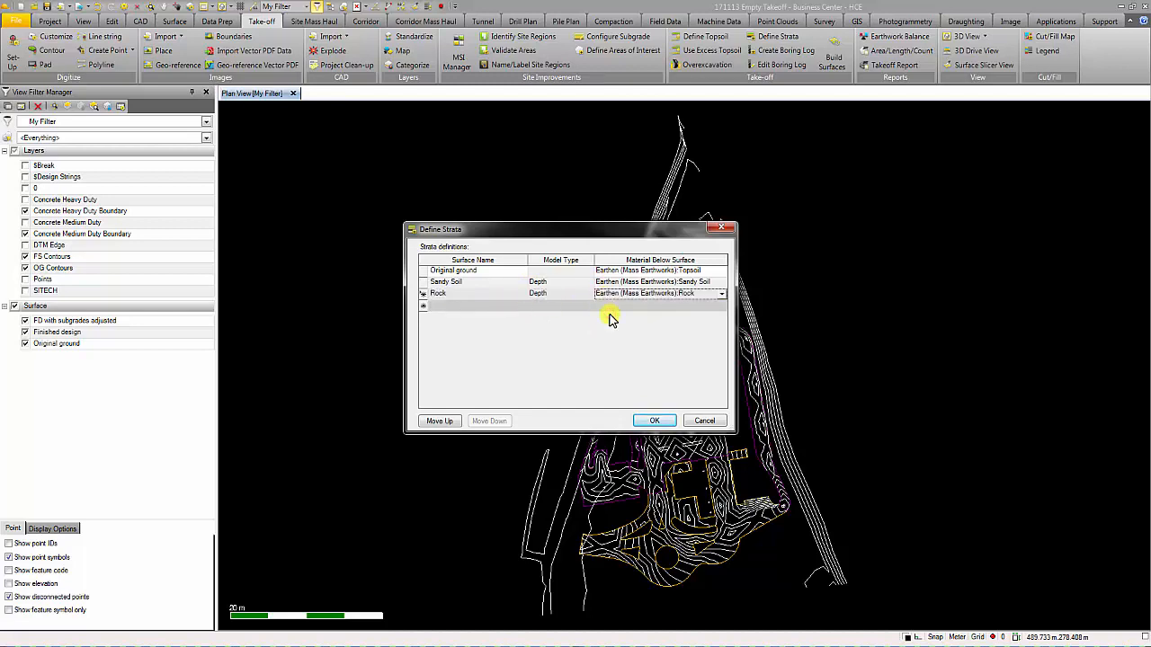
Step: Keep Depth as the model type for the Sandy Soil and Rock strata and apply the strata definitions
click(589, 283)
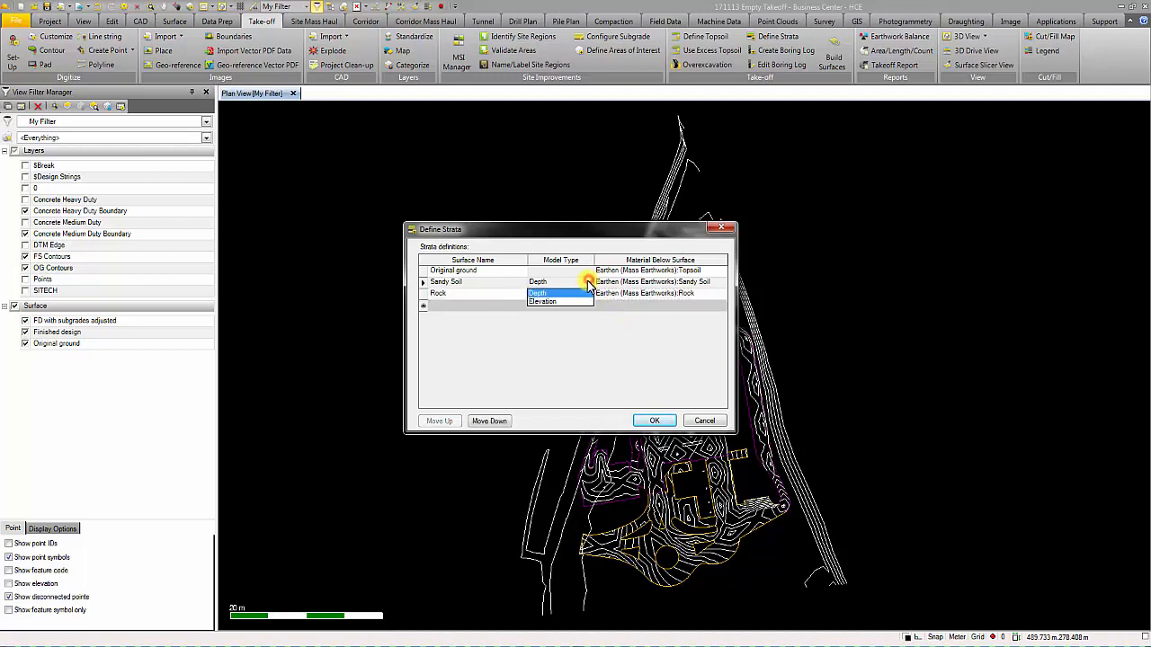
click(588, 283)
click(588, 294)
click(588, 295)
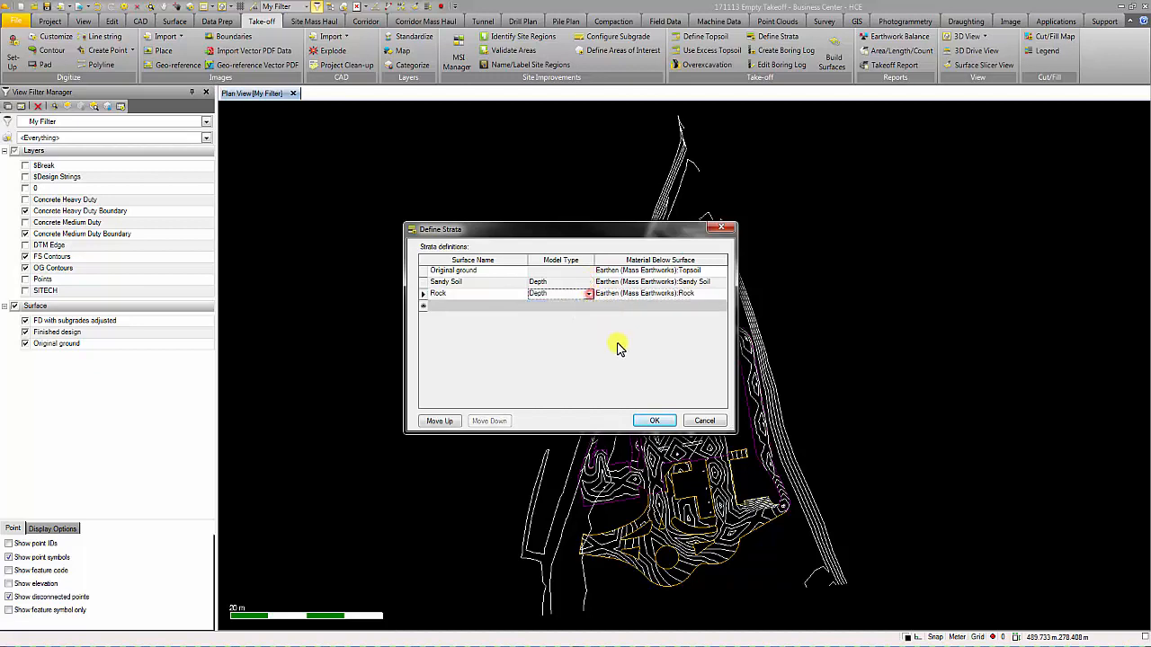
click(654, 422)
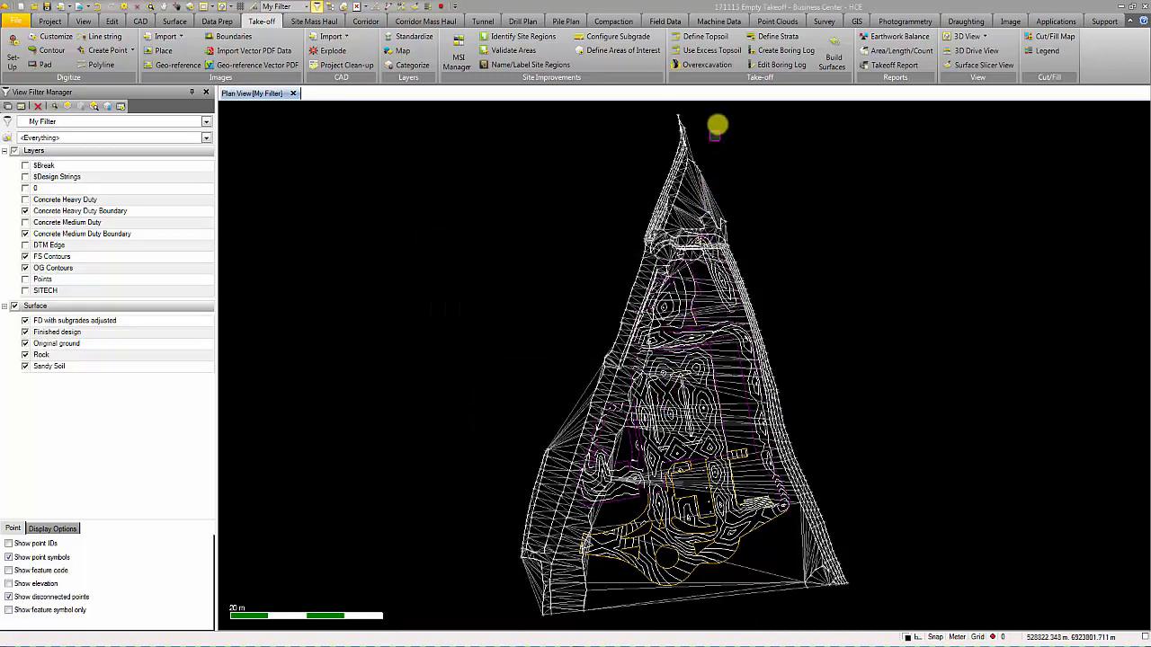
Step: Start a boring log named Borehole 1 on a new layer named Boreholes, located at 528816.910, 6923681.280
click(752, 52)
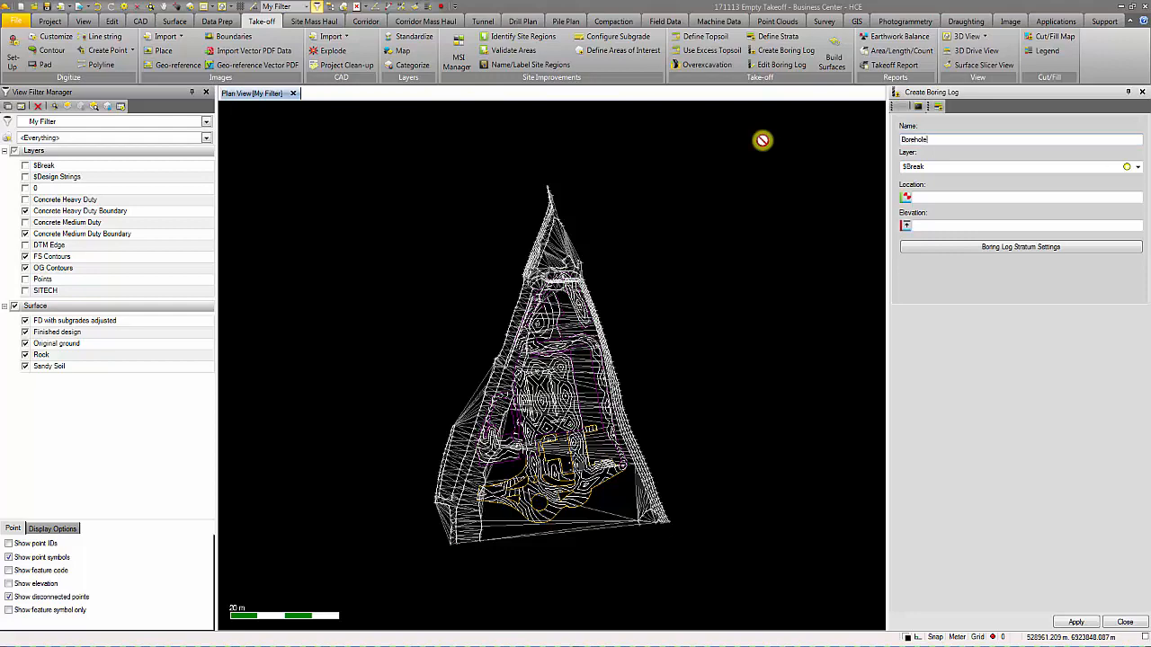
key(Tab)
key(Tab)
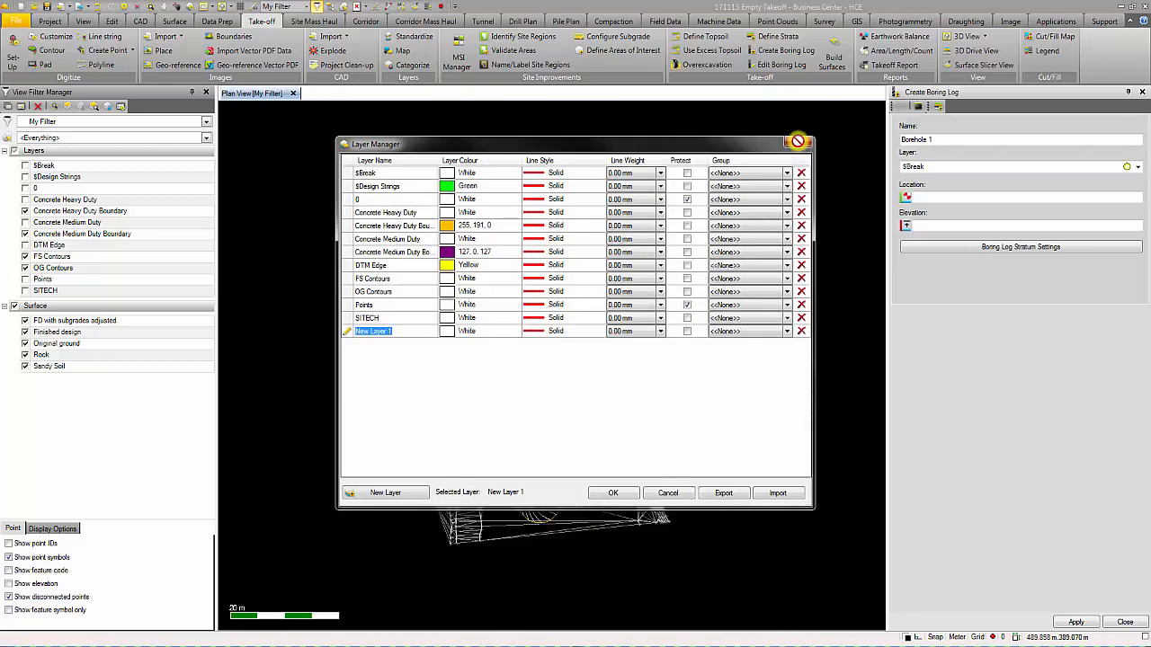
text(Boreholes)
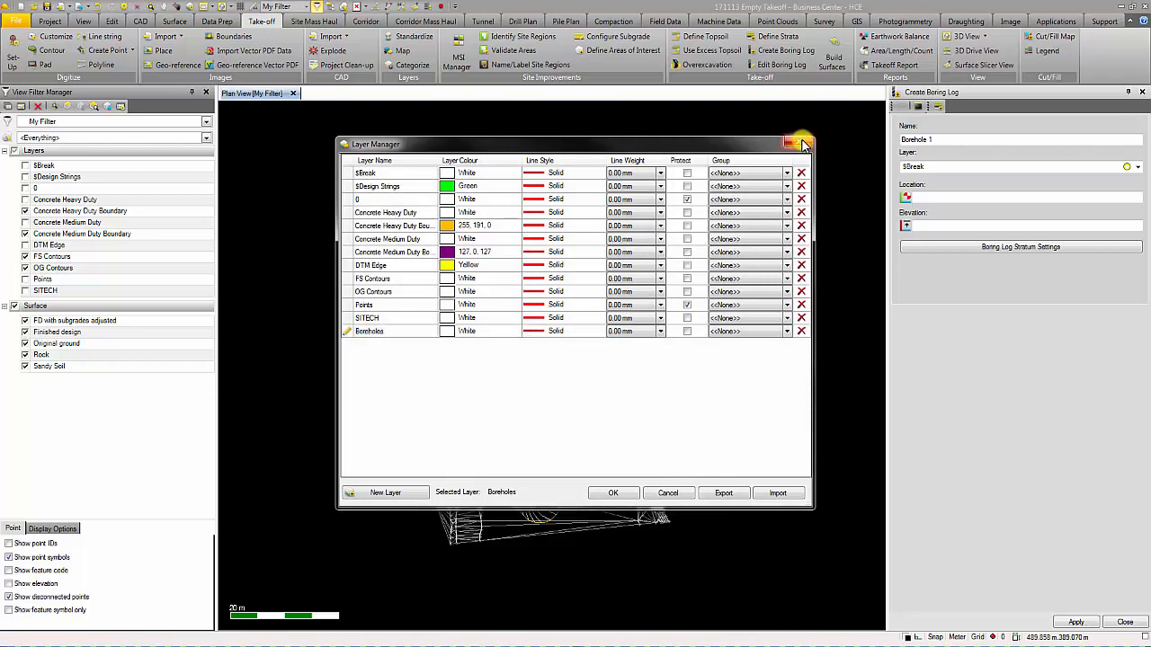
click(612, 493)
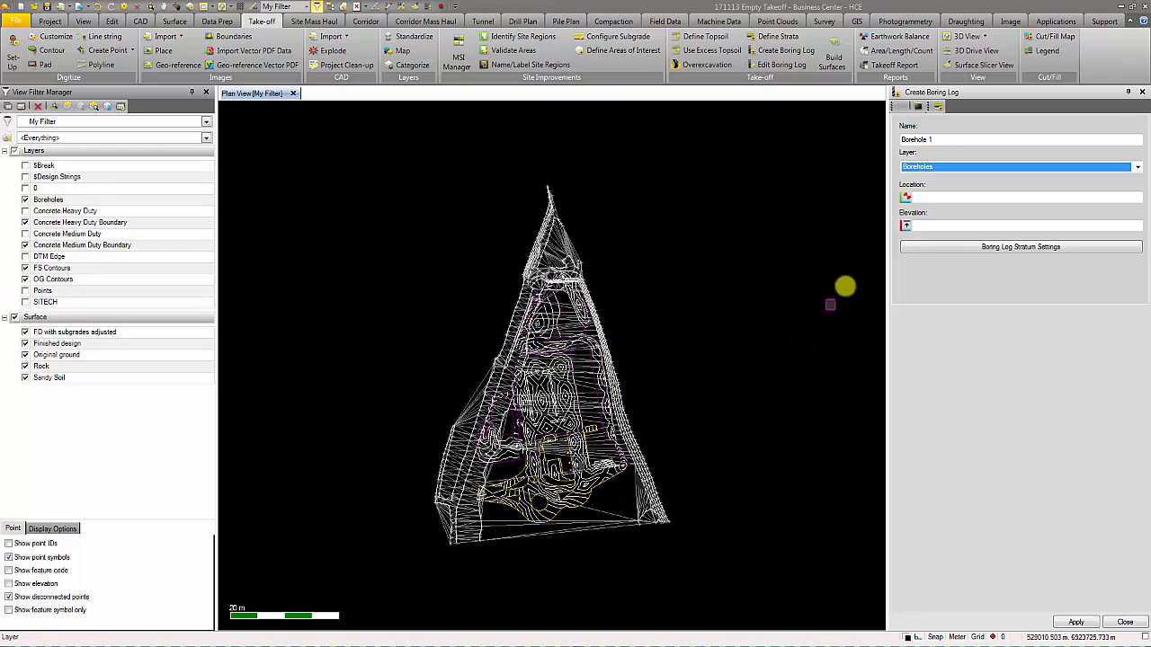
click(924, 200)
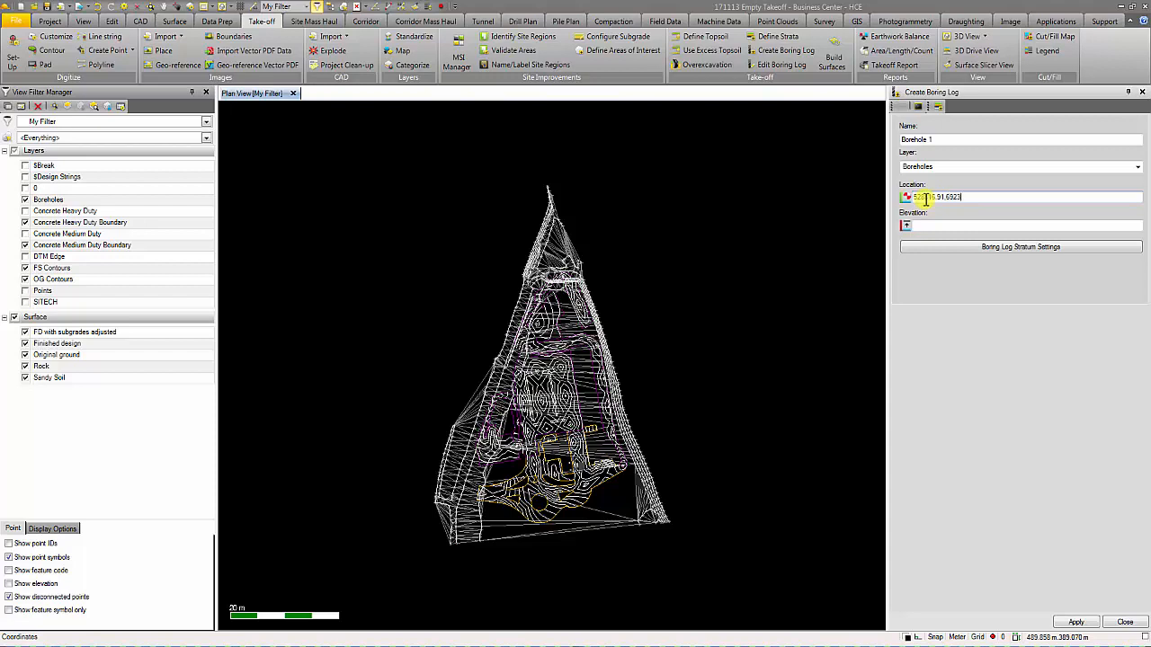
key(Tab)
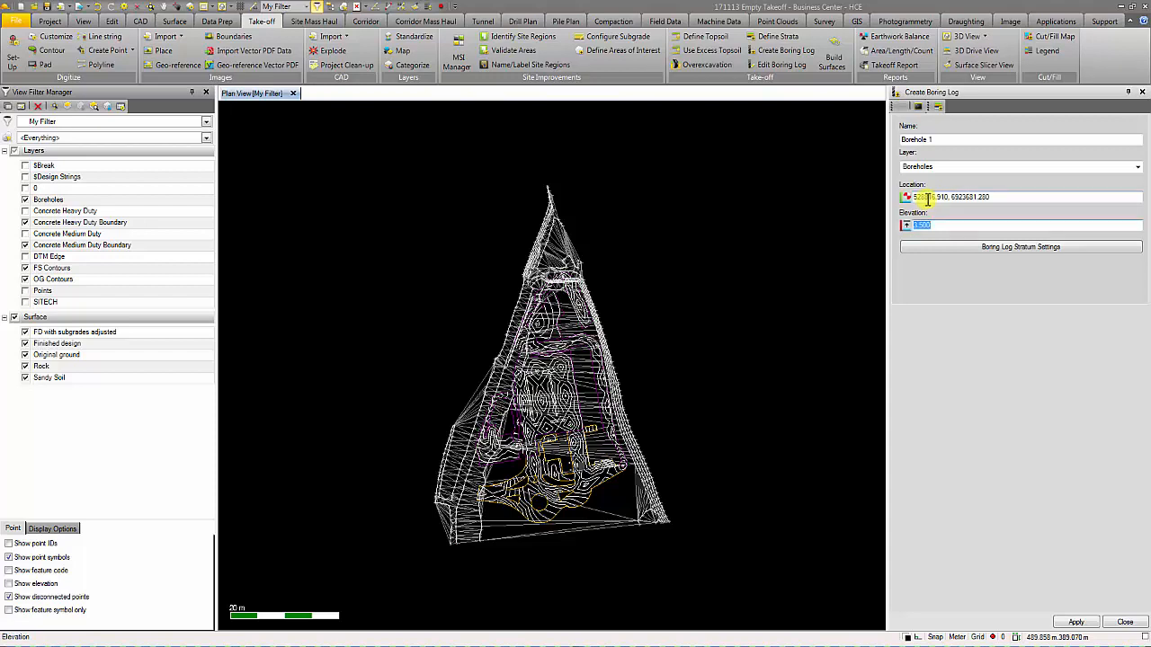
Step: Set the thickness of the material below Original ground to 0.5 m for Borehole 1 and create the boring log
click(977, 246)
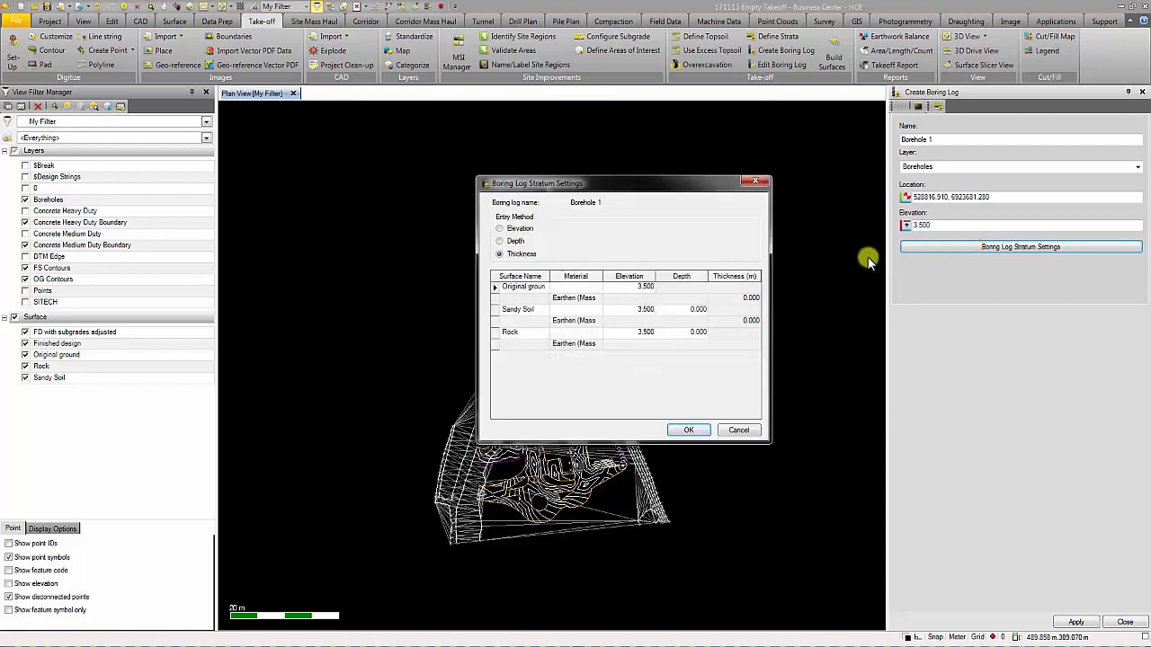
click(741, 300)
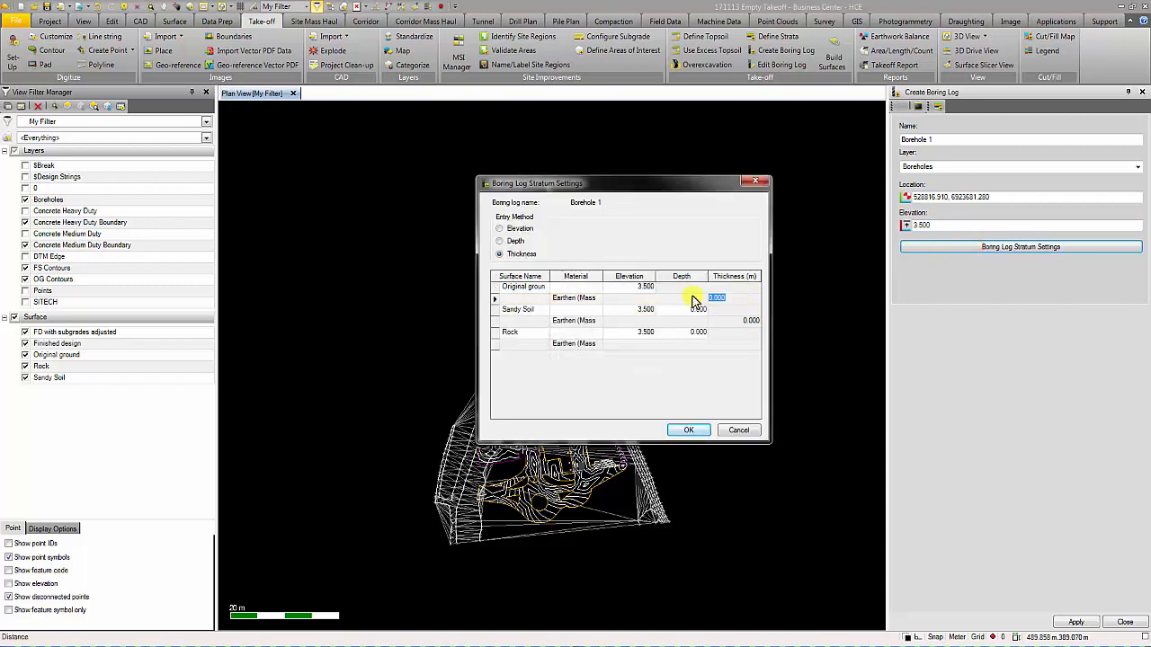
text(0.5)
key(Return)
click(685, 430)
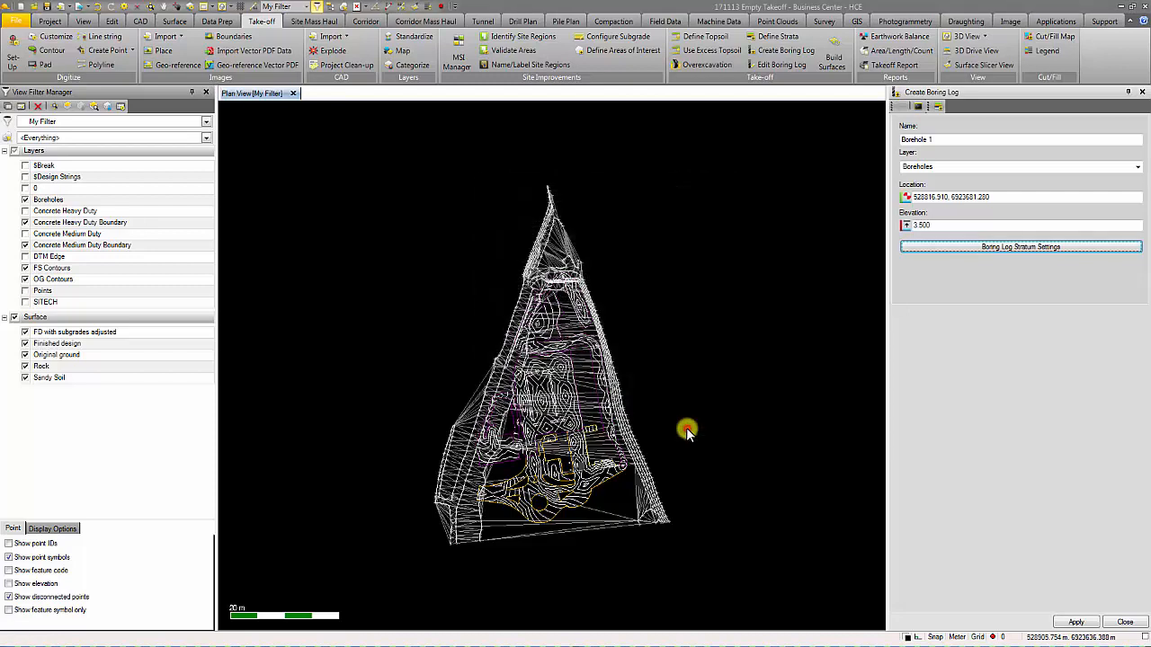
click(1075, 621)
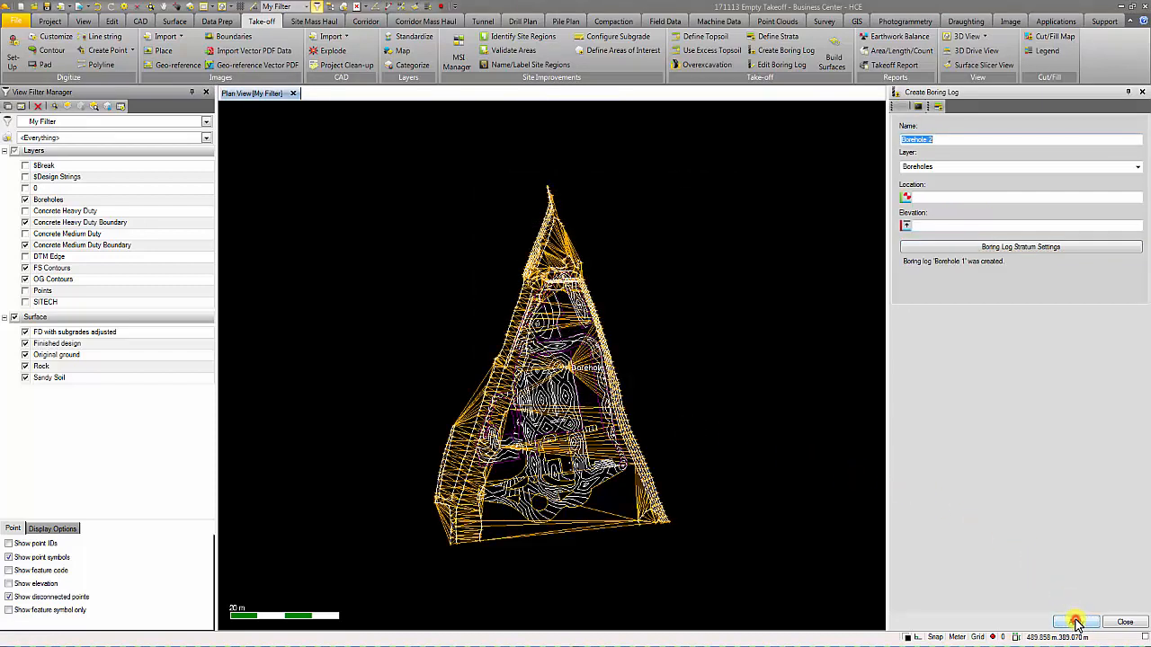
Step: Set the location of boring log Borehole 2 to 528794.260, 6923607.757
click(975, 199)
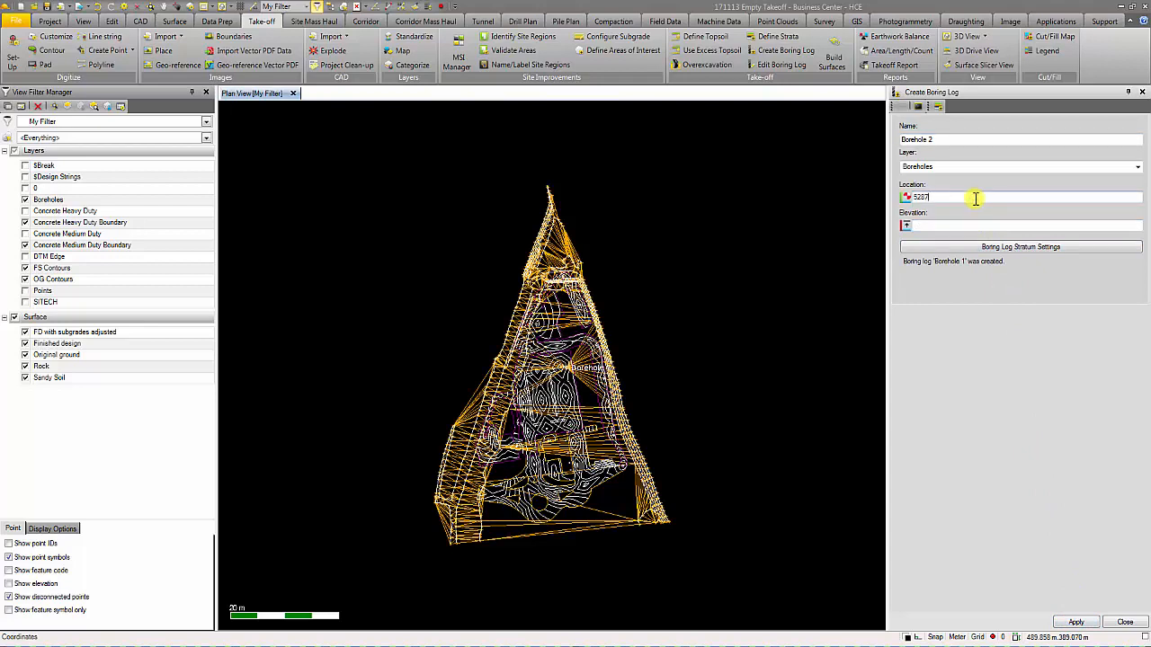
key(Tab)
click(974, 199)
key(Tab)
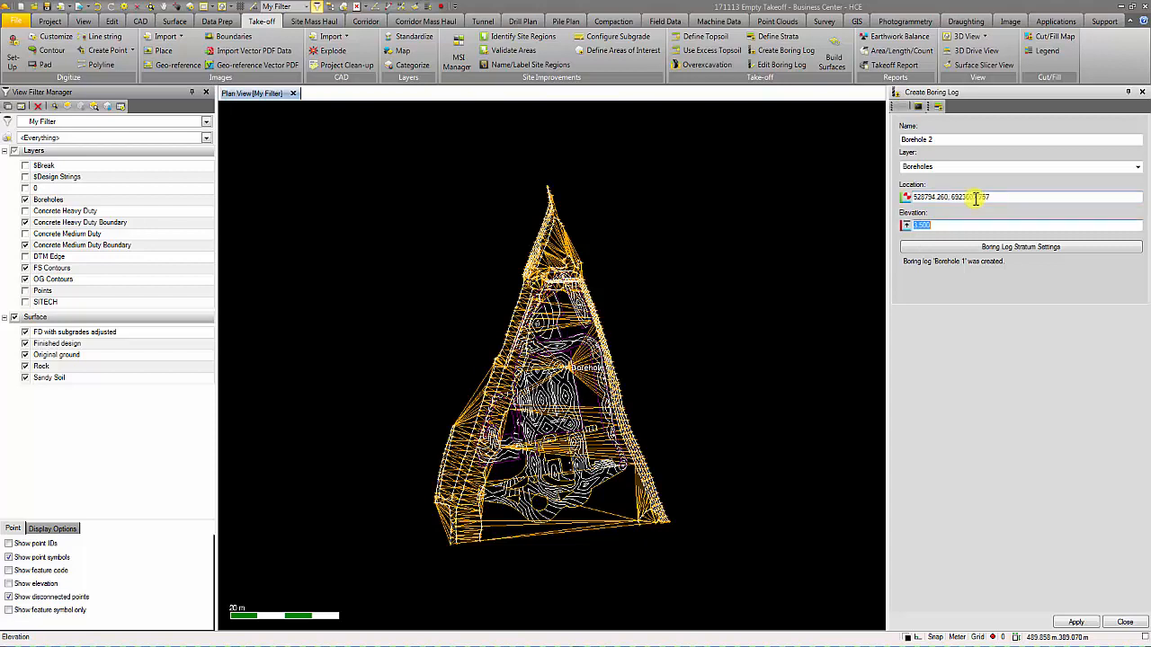
Step: Set the material thicknesses for Borehole 2 to 0.3 m below Original ground and 1.7 m below Sandy Soil, and create the boring log
click(973, 246)
click(745, 298)
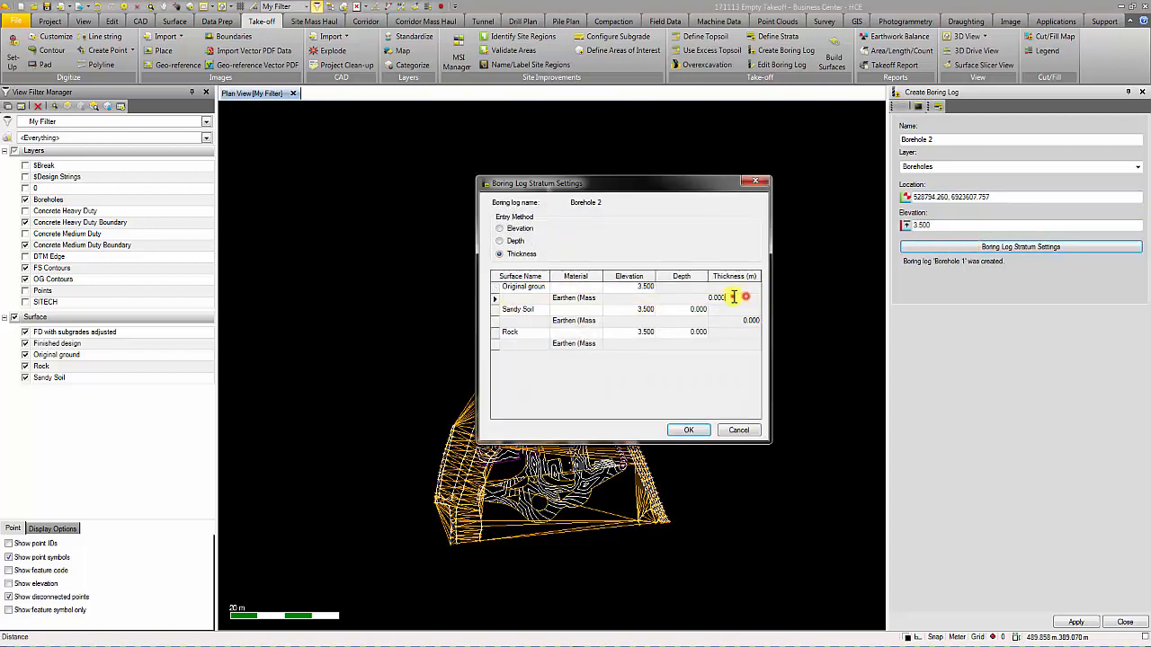
drag(731, 298, 689, 297)
text(0.3)
key(Return)
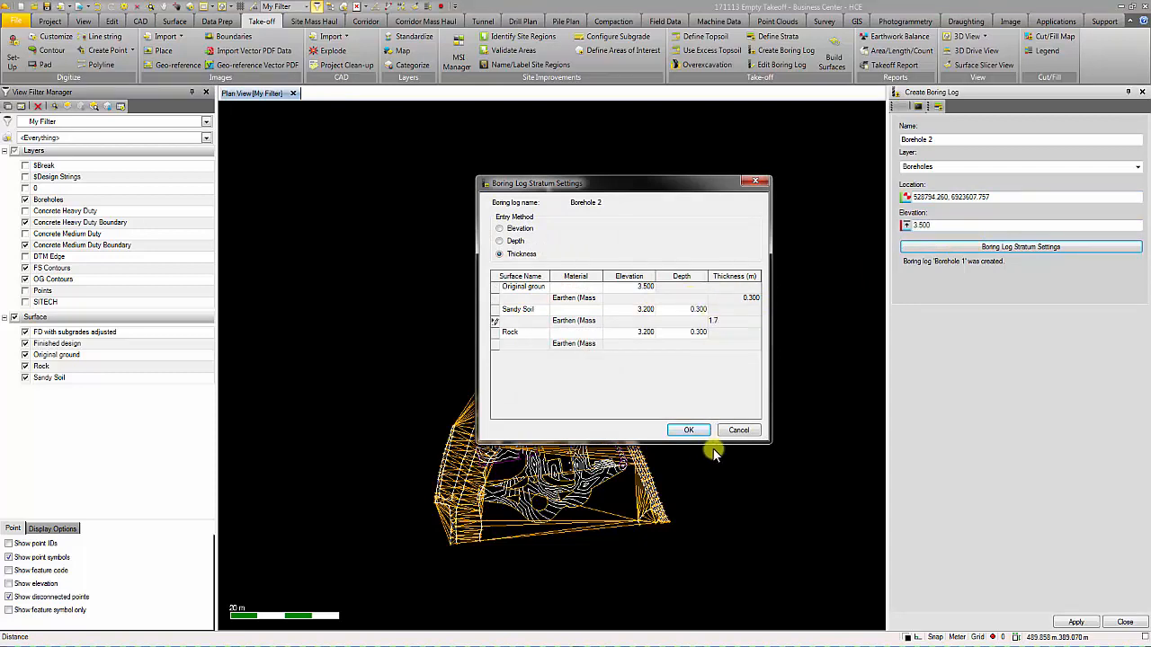
click(687, 429)
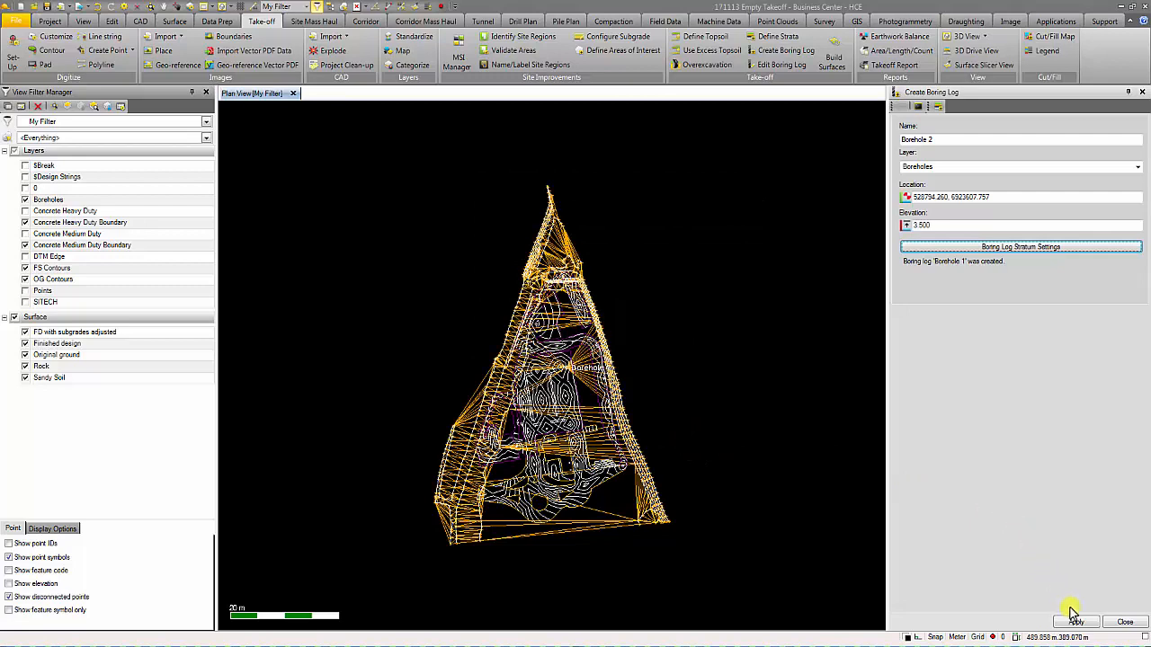
click(1074, 623)
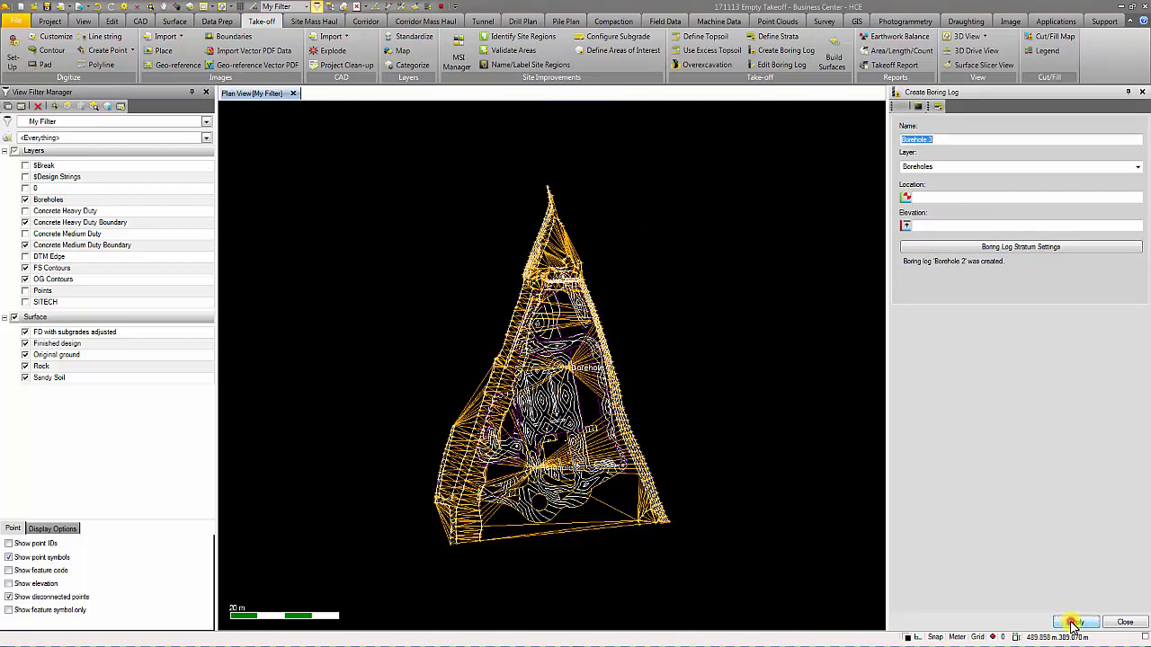
click(1126, 623)
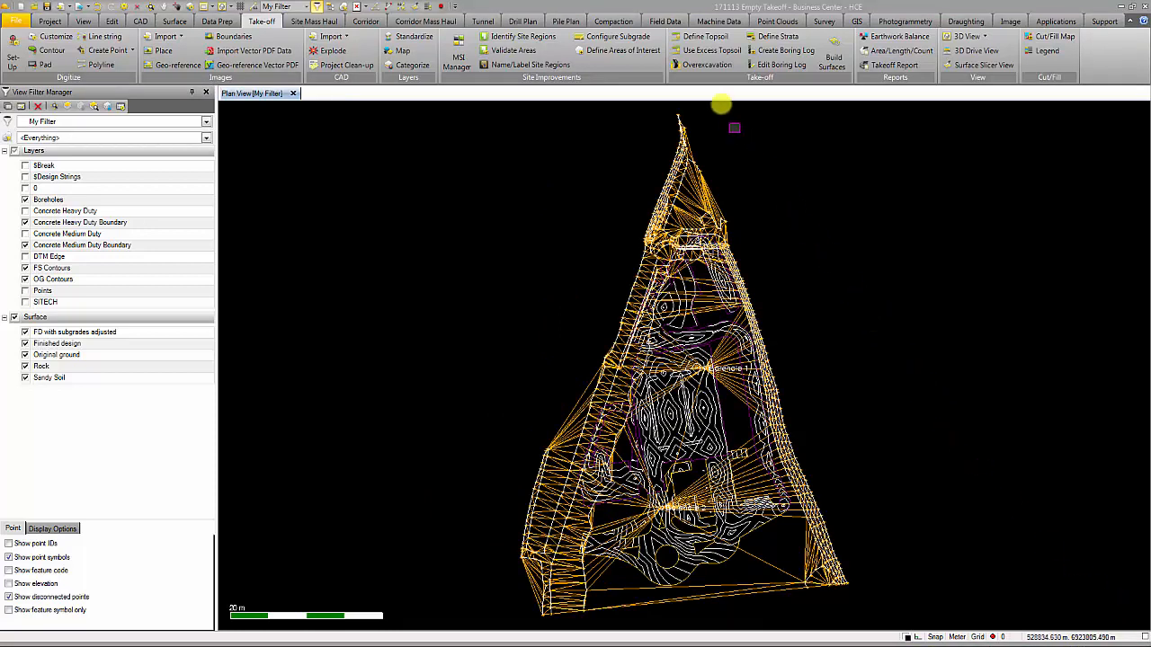
Step: Start defining topsoil stripping of the uppermost stratum, with Earthen (Mass Earthworks) as the native topsoil material
click(700, 41)
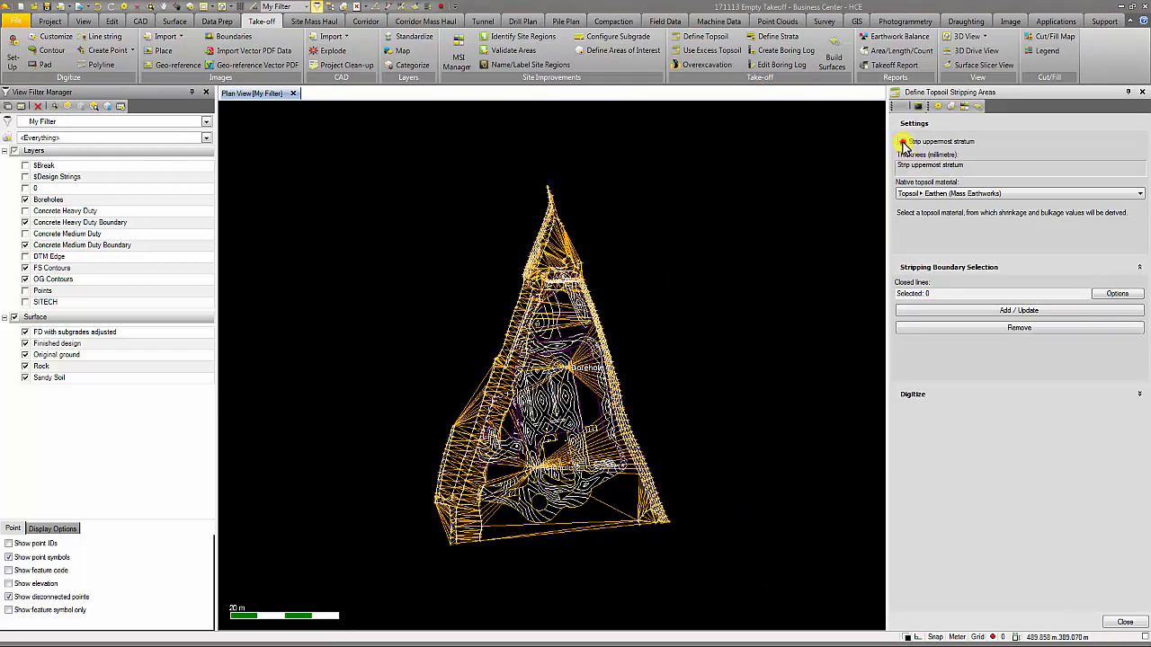
click(948, 193)
click(951, 205)
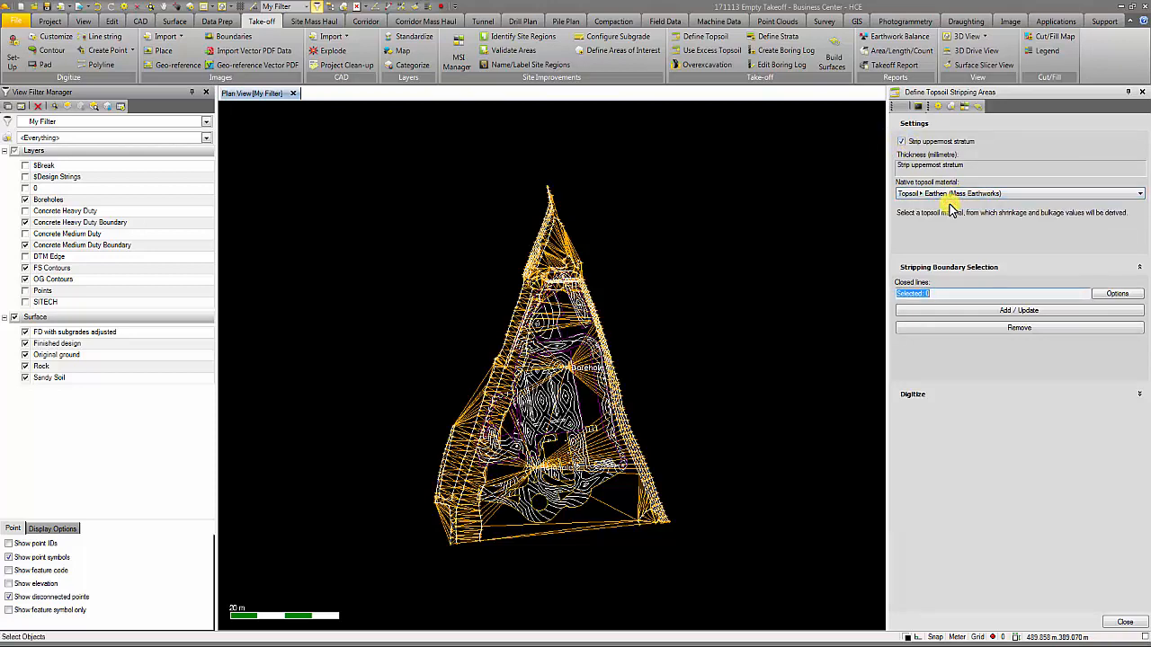
Step: Select the closed lines on the DTM Edge layer and add them as topsoil stripping areas
click(944, 292)
click(1115, 294)
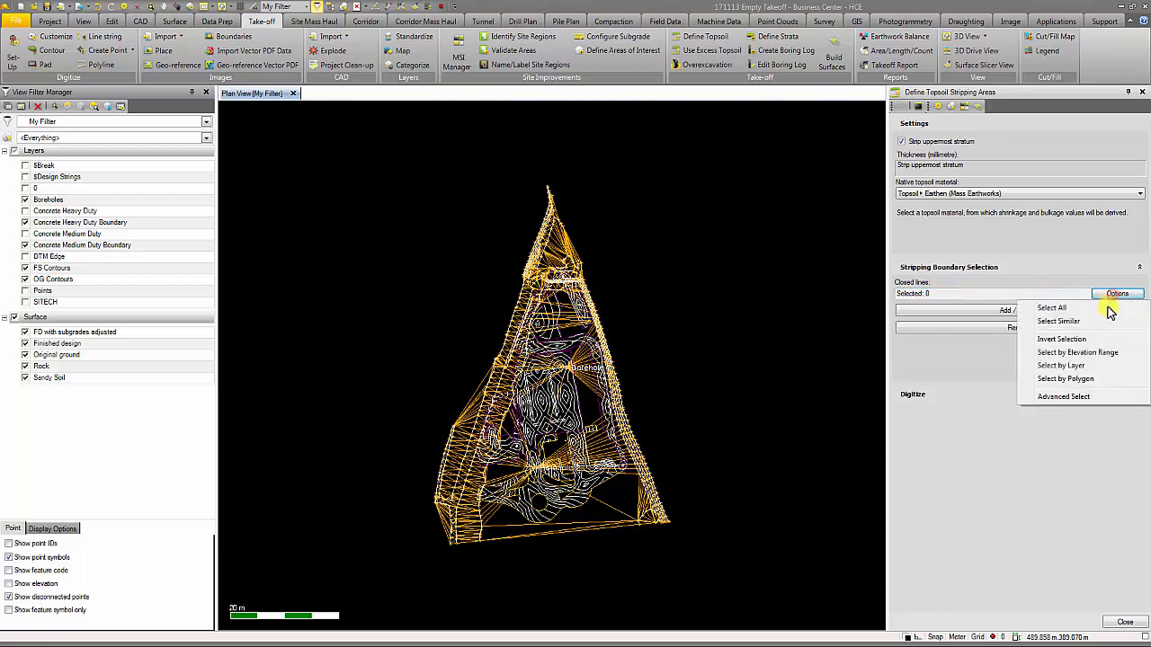
click(1096, 367)
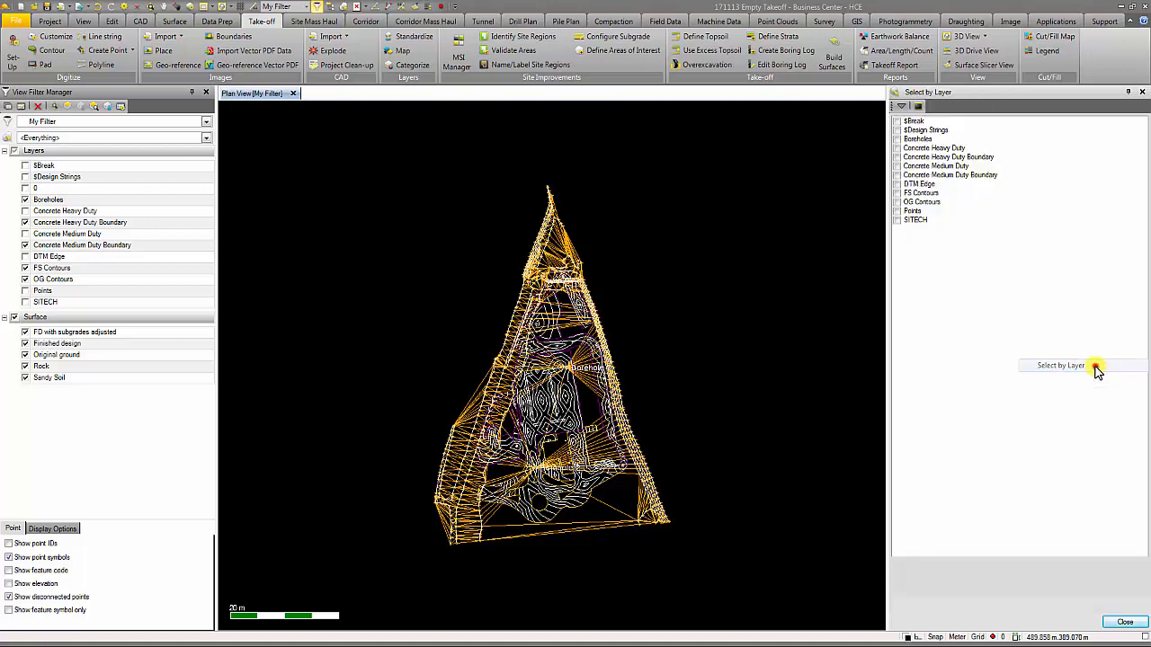
click(896, 183)
click(1124, 623)
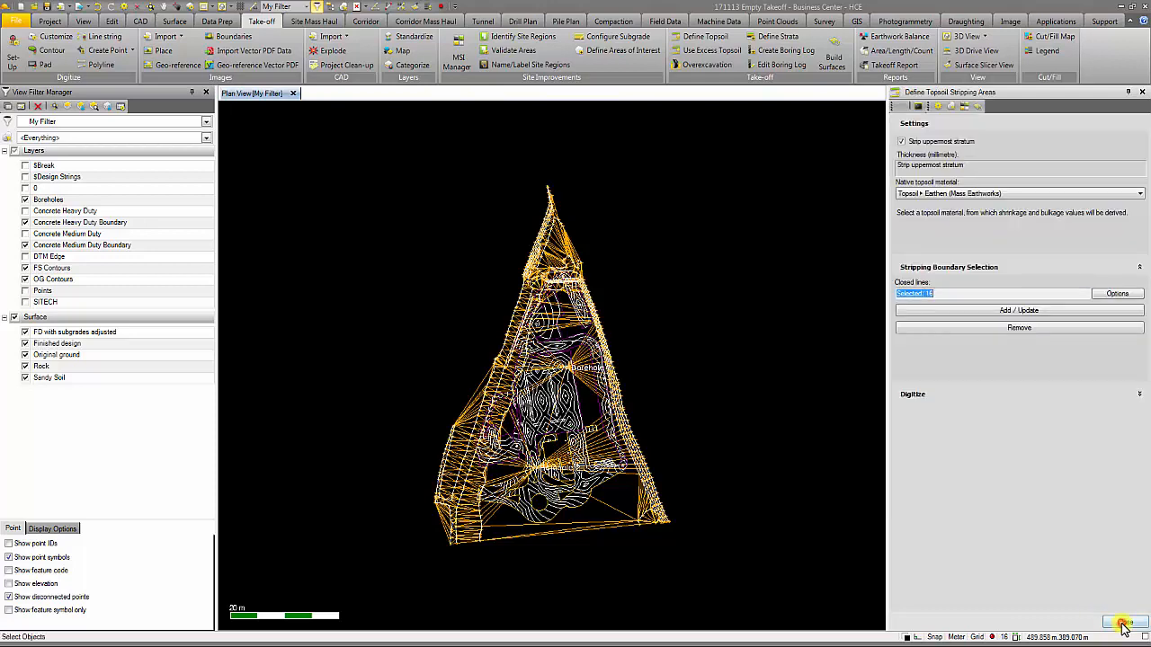
click(1004, 311)
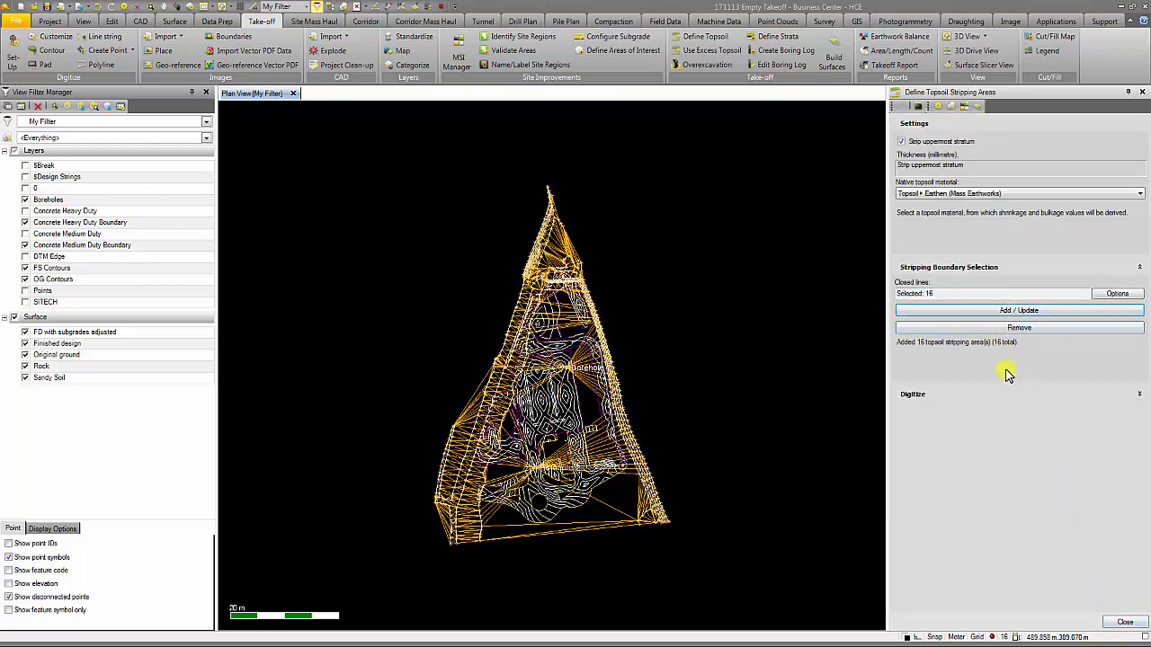
click(1122, 623)
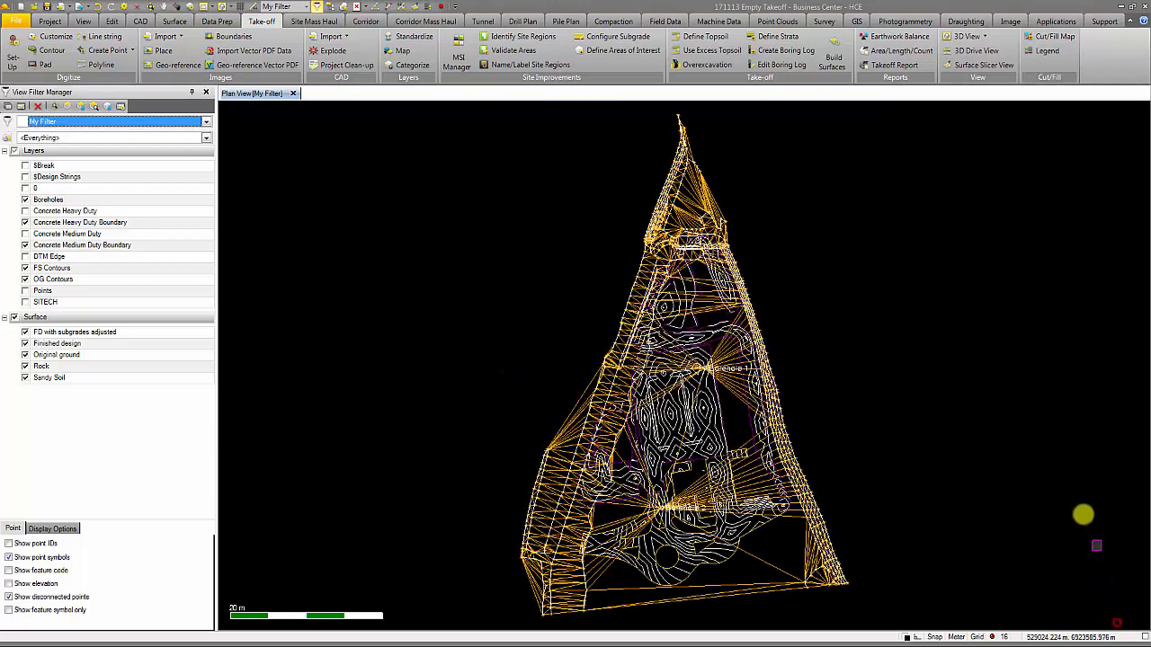
Step: Rebuild the take-off surfaces with the topsoil stripping included
click(834, 60)
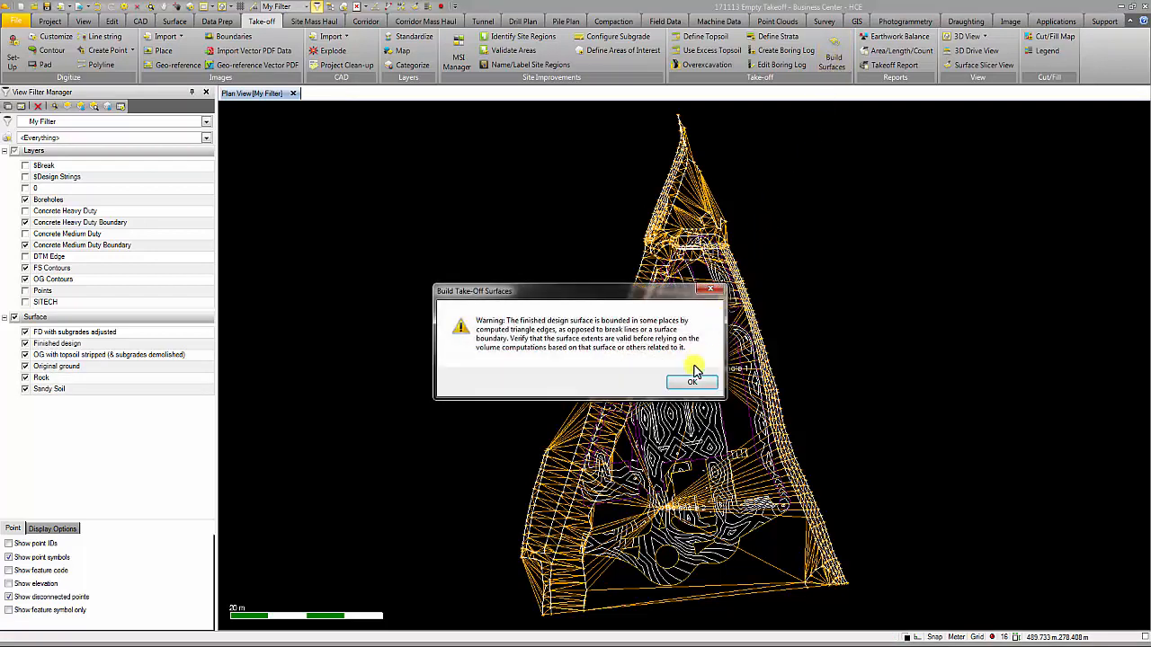
click(690, 384)
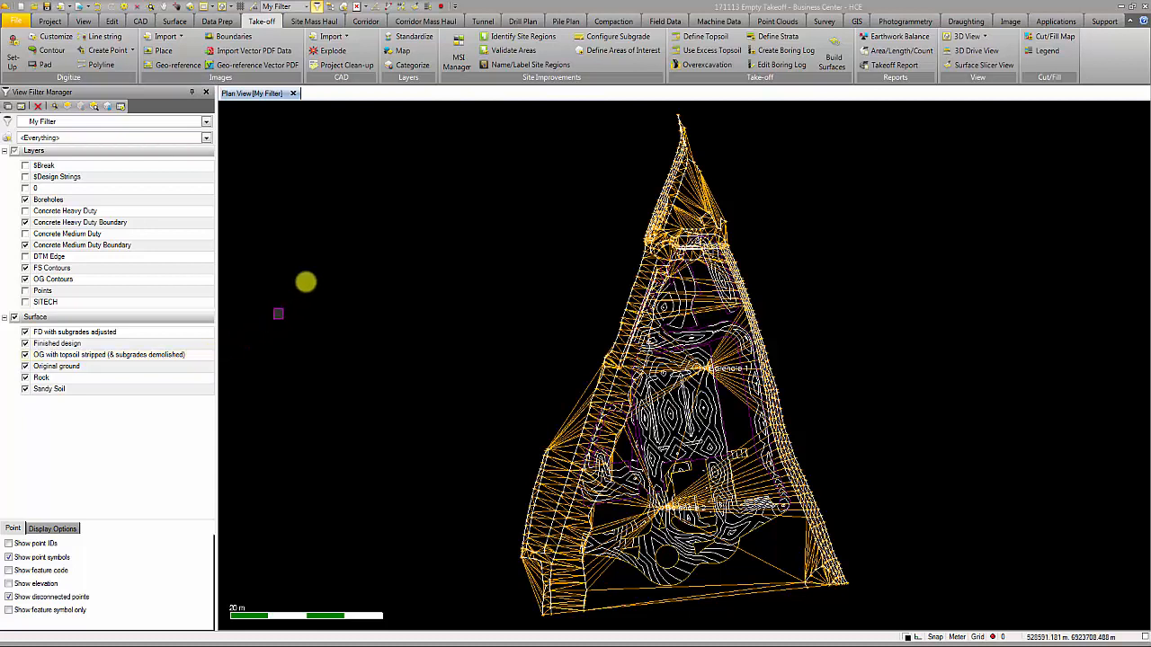
Step: Slice the surfaces across the middle of the site, from about 528673, 6923662 to 528953, 6923660
click(415, 7)
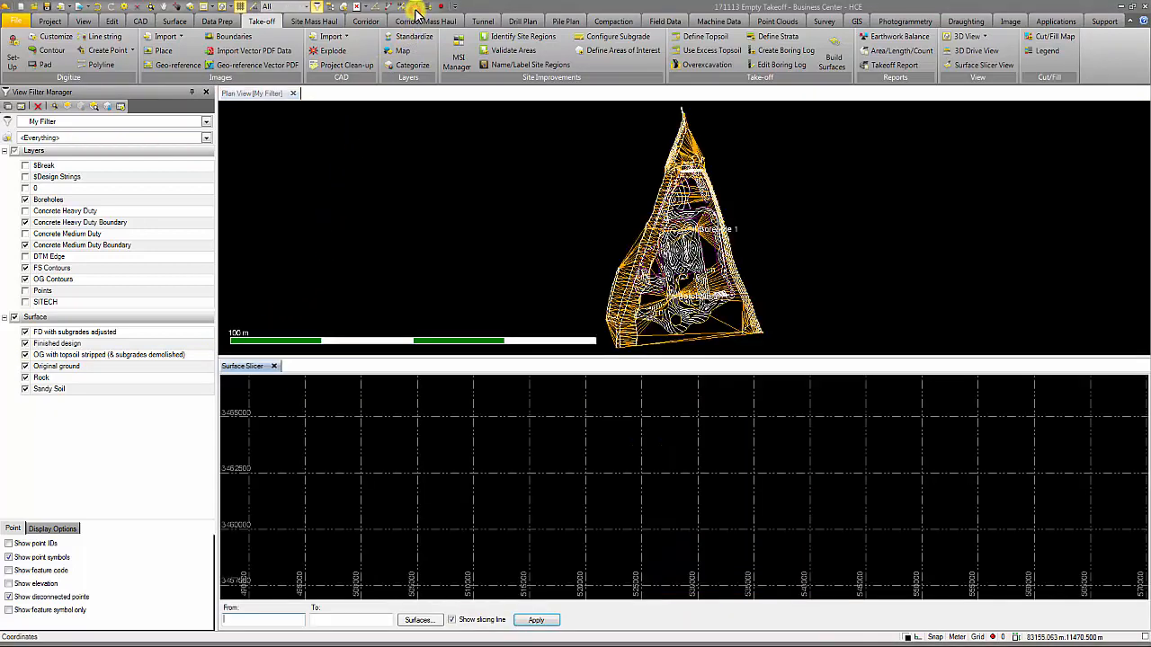
click(562, 246)
click(817, 249)
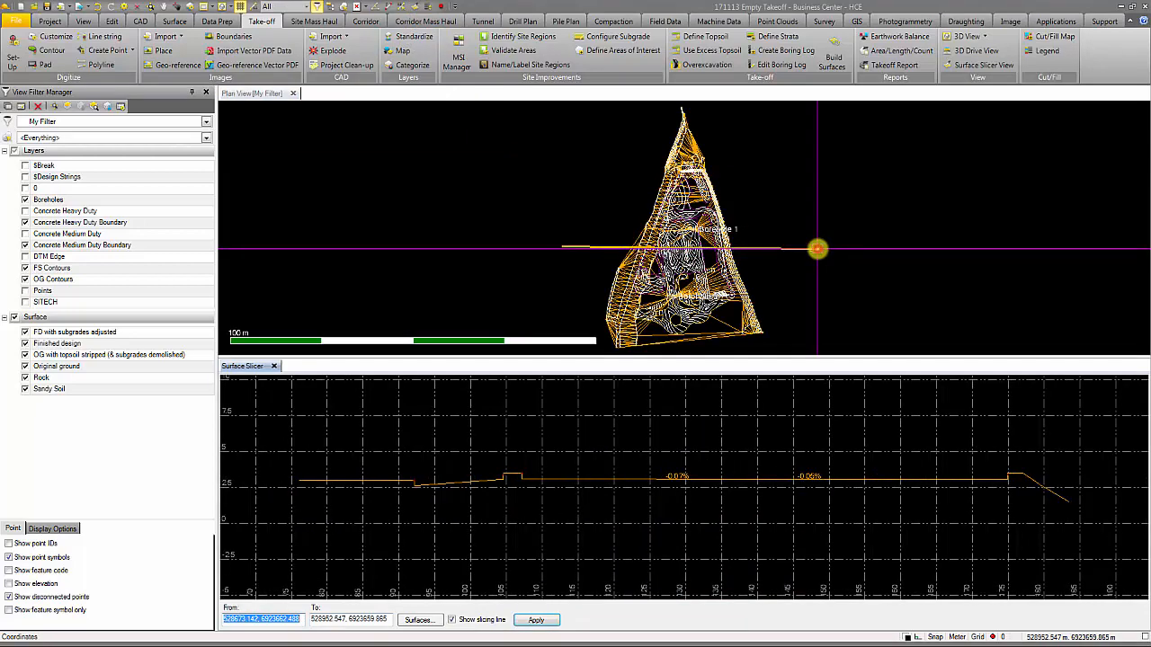
Step: Include all surfaces in the slice and examine the layers in the cross-section
click(419, 620)
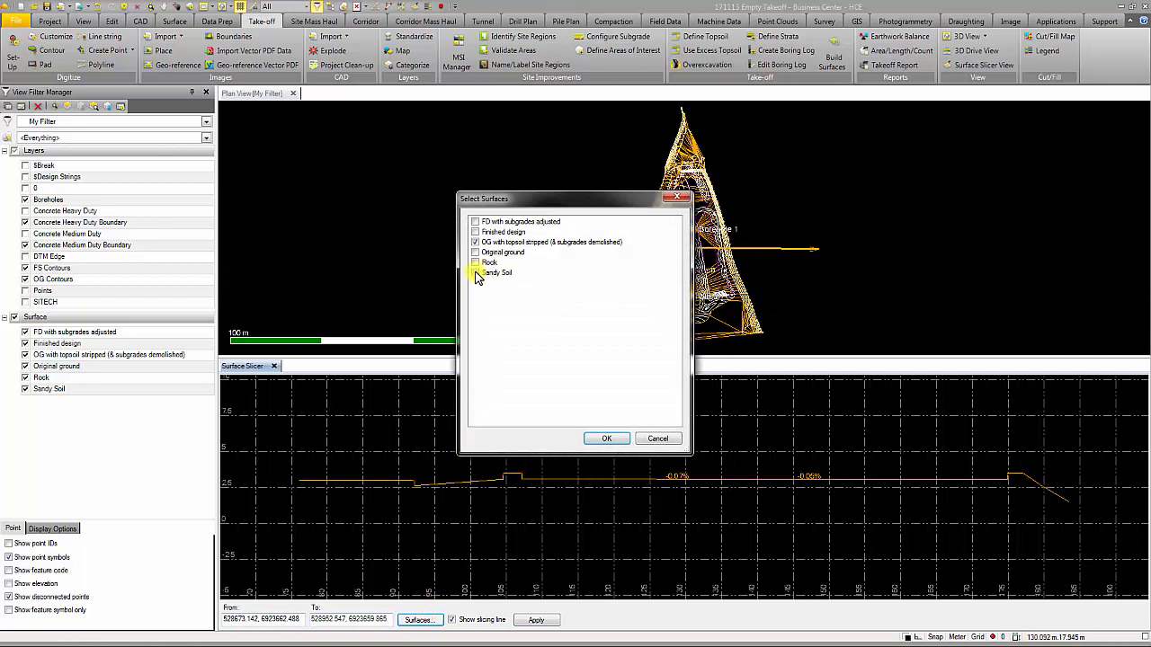
click(474, 253)
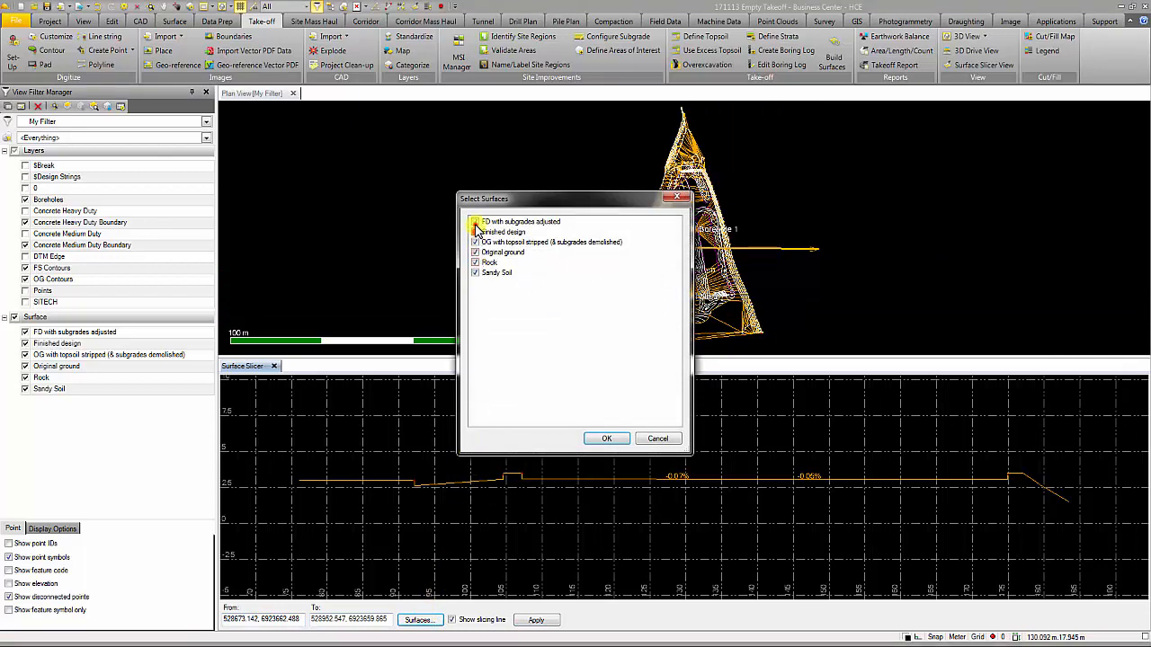
click(600, 437)
click(711, 441)
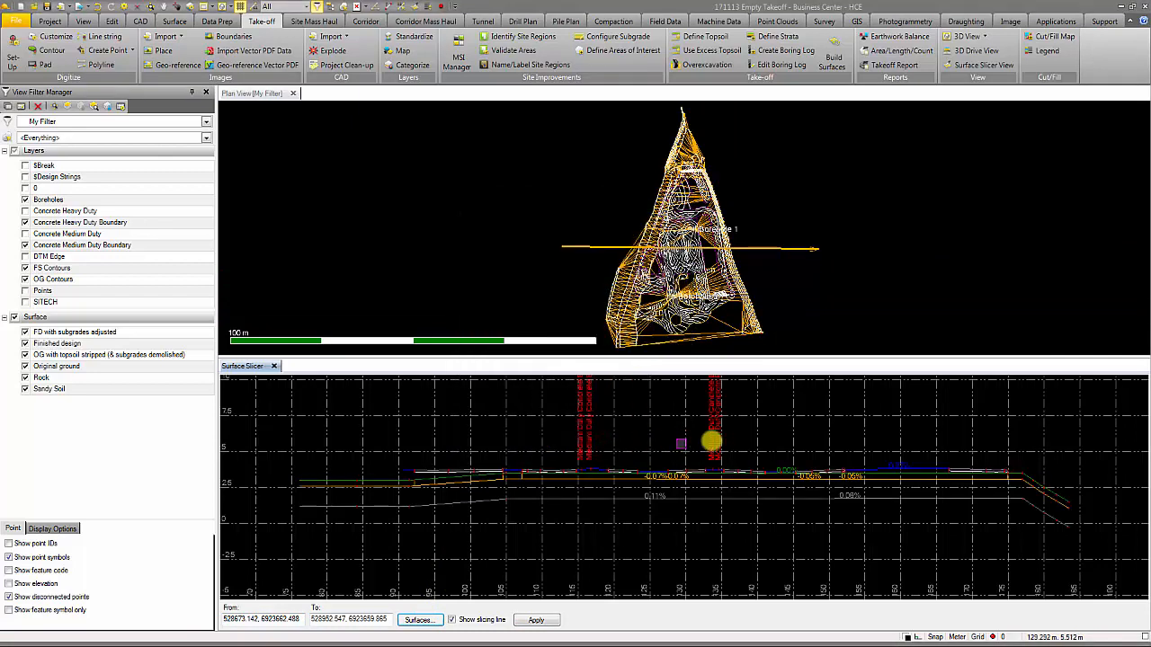
scroll(715, 445, up, 3)
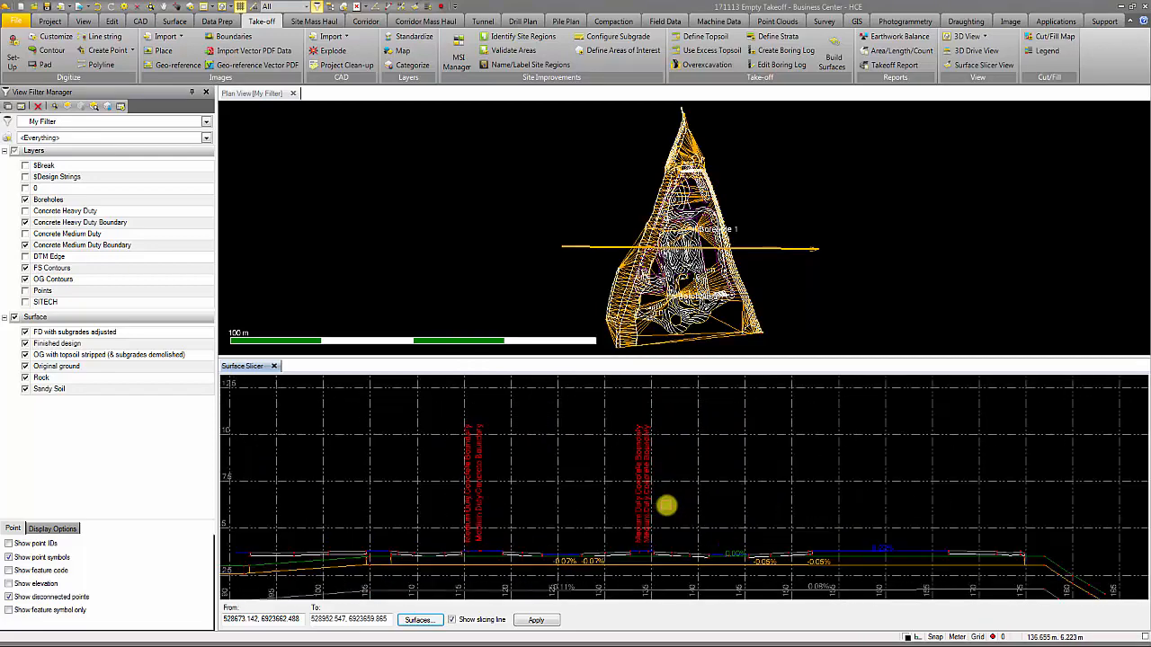
middle_drag(667, 506, 701, 464)
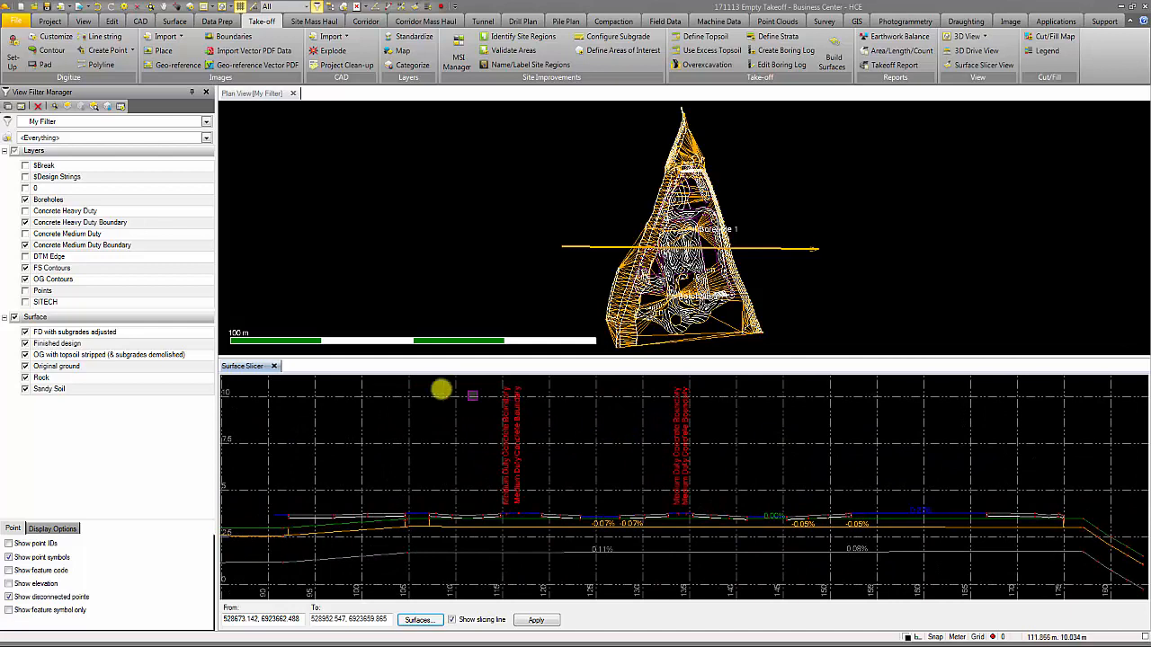
click(274, 366)
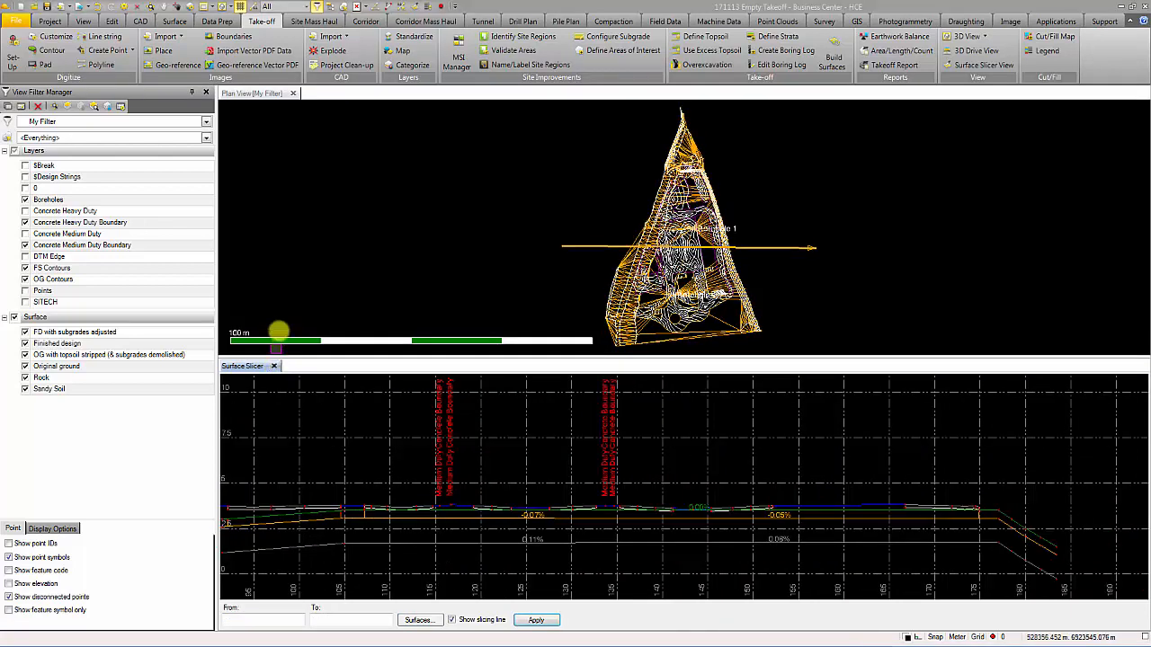
Step: Start editing boundaries of the FD with subgrades adjusted surface, showing only the Concrete Heavy Duty Boundary and Concrete Medium Duty Boundary layers
click(187, 19)
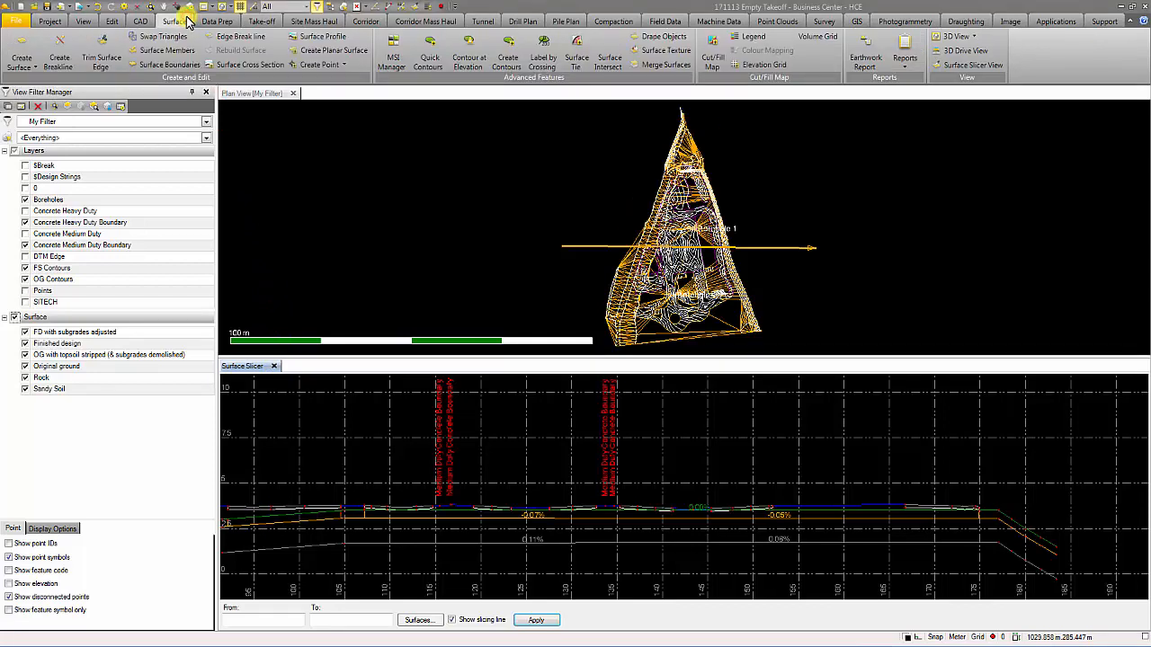
click(188, 68)
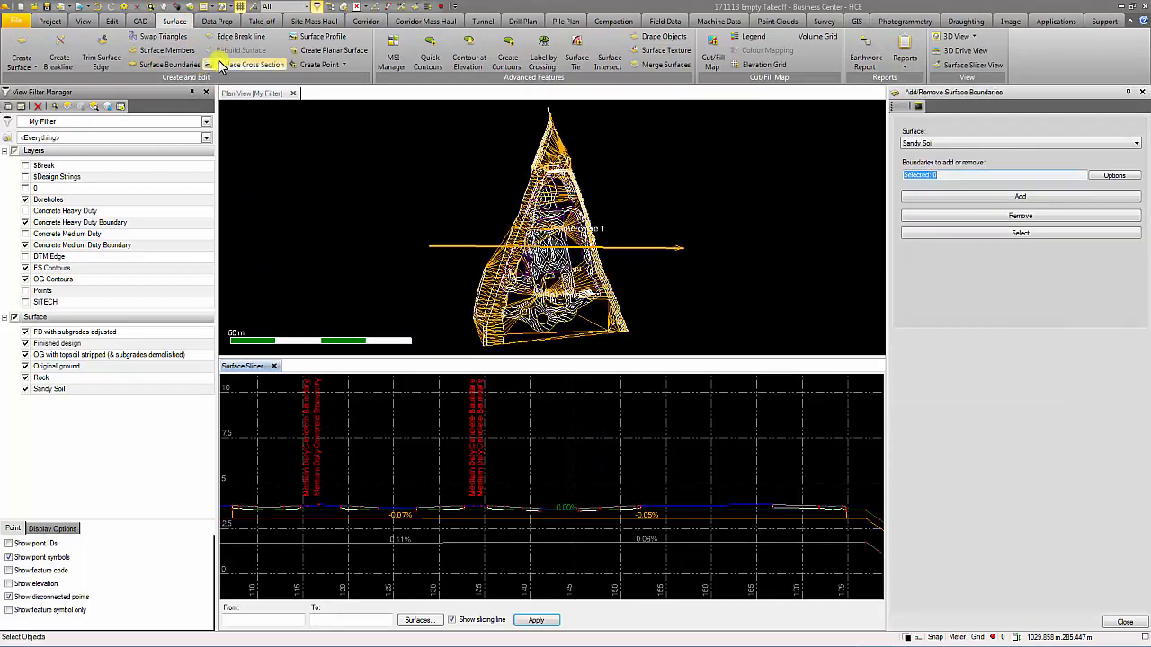
click(945, 147)
click(953, 155)
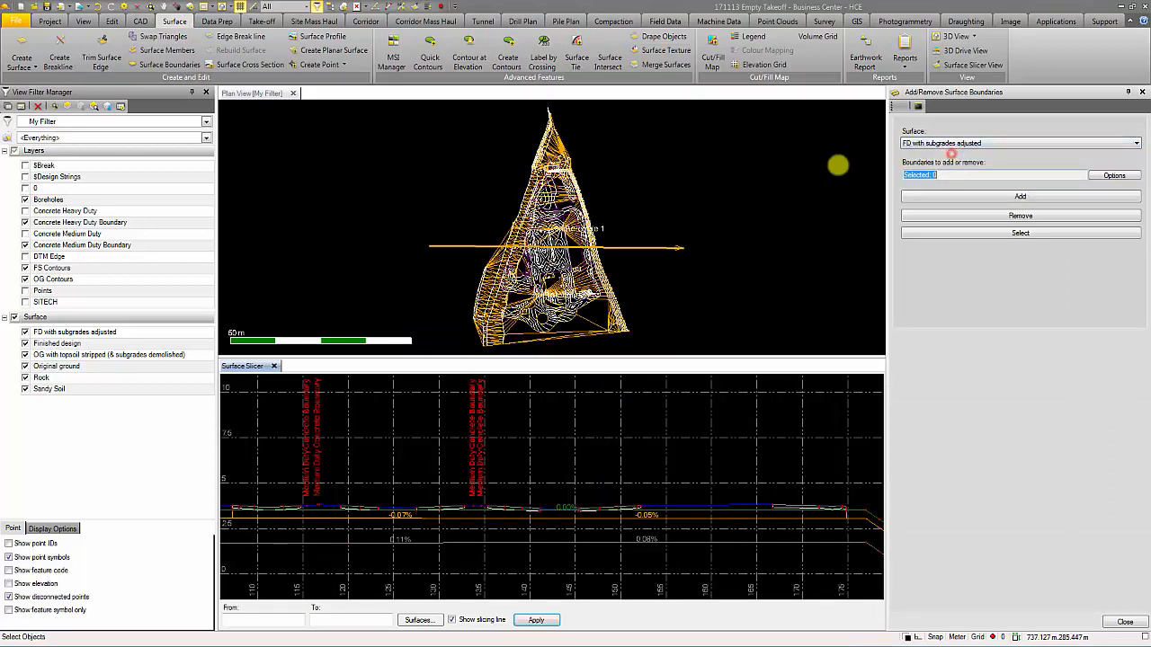
click(15, 319)
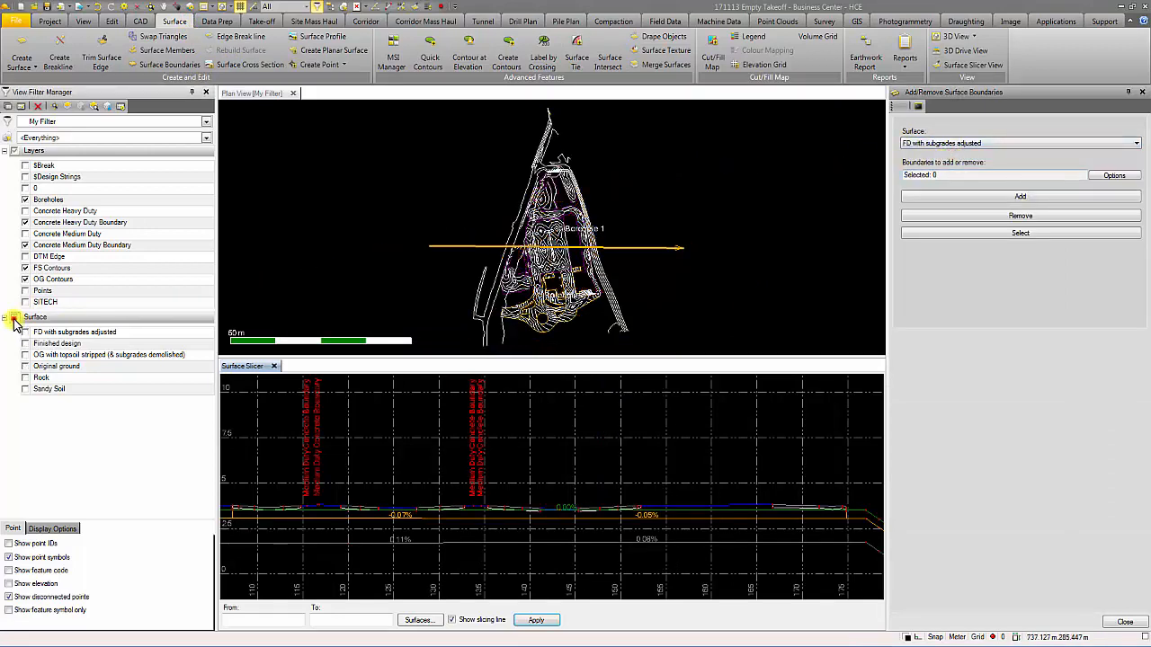
click(14, 151)
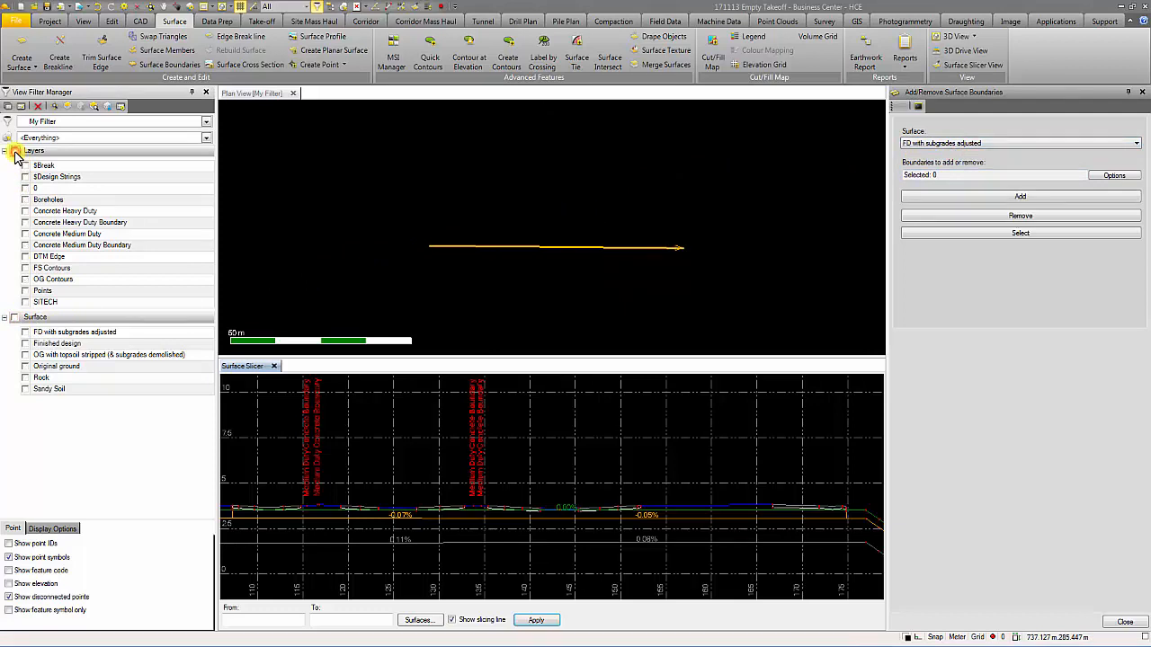
click(25, 222)
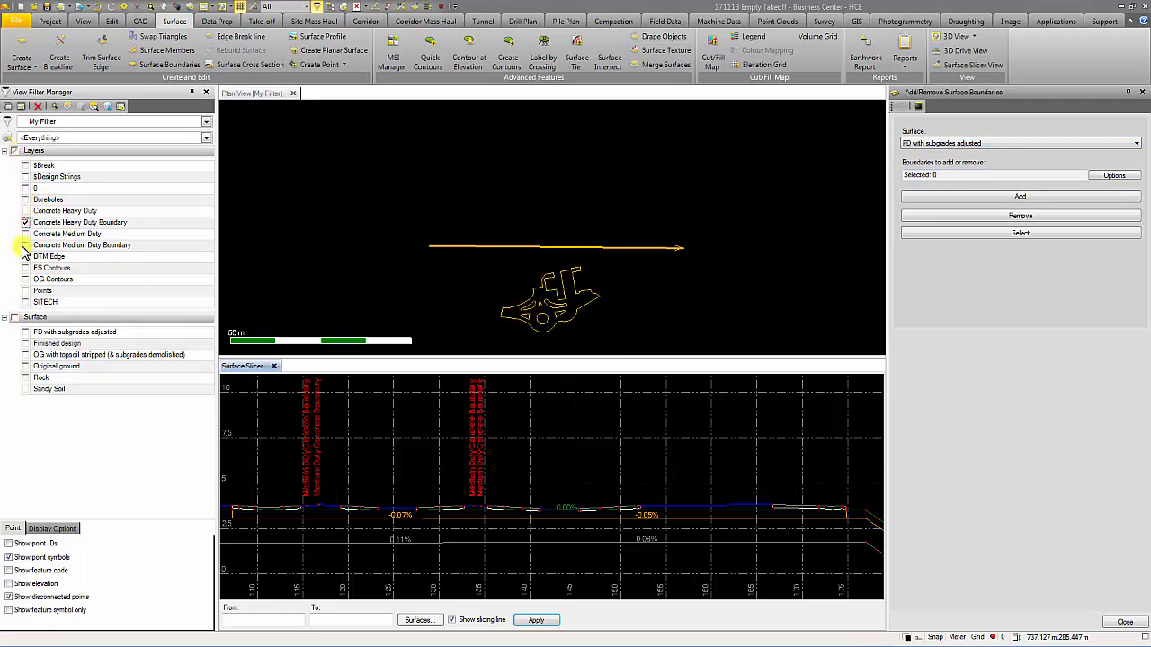
click(26, 244)
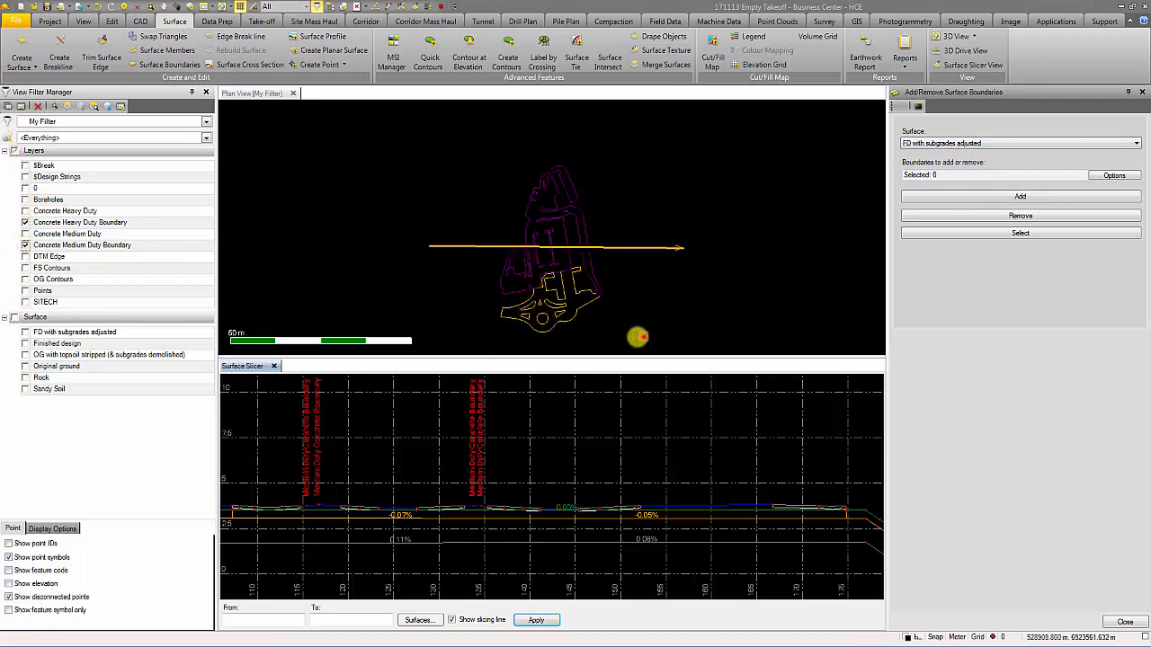
Step: Select all the displayed concrete boundary lines and add them as boundaries to the FD with subgrades adjusted and Finished design surfaces
drag(644, 338, 443, 144)
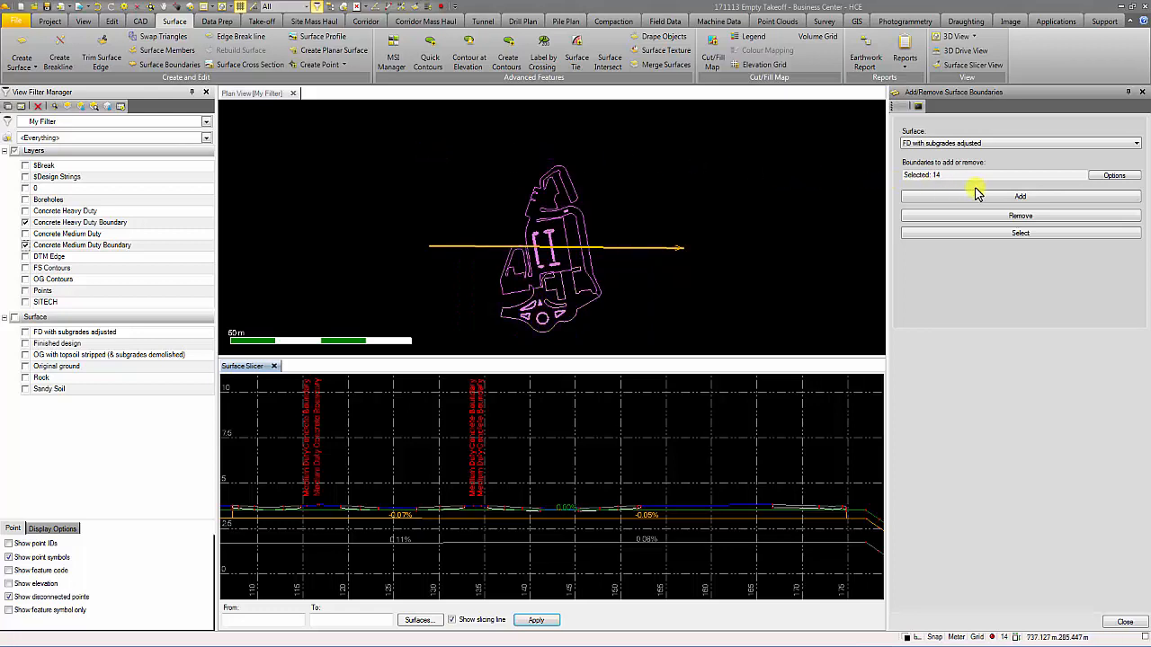
click(1043, 197)
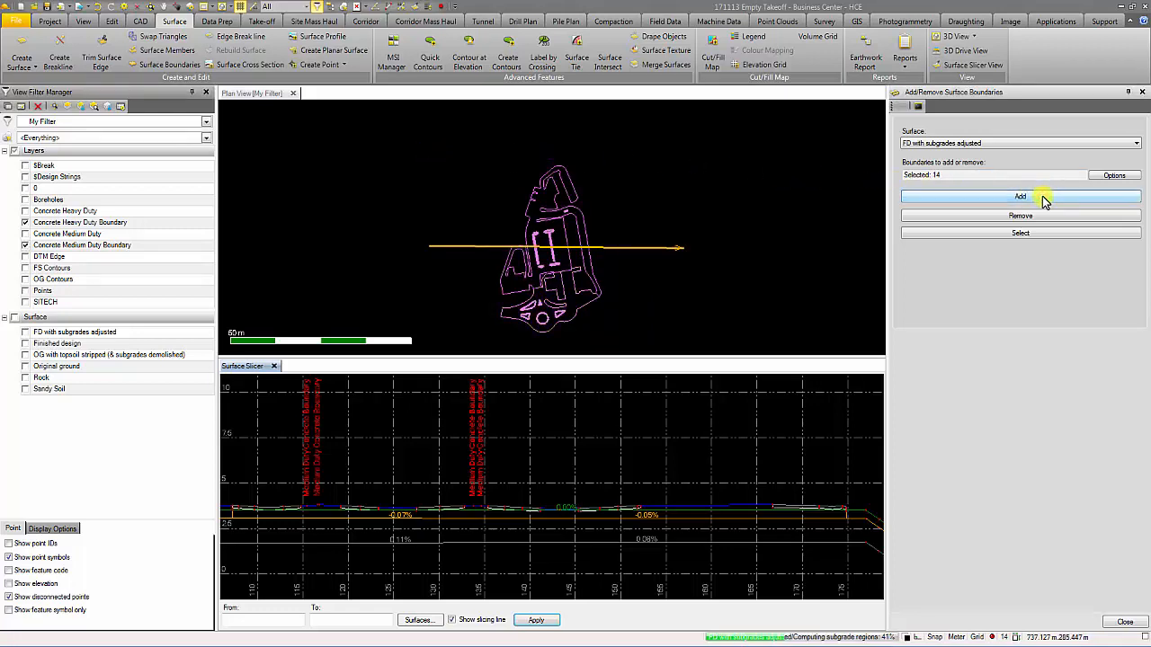
click(1028, 143)
click(1007, 164)
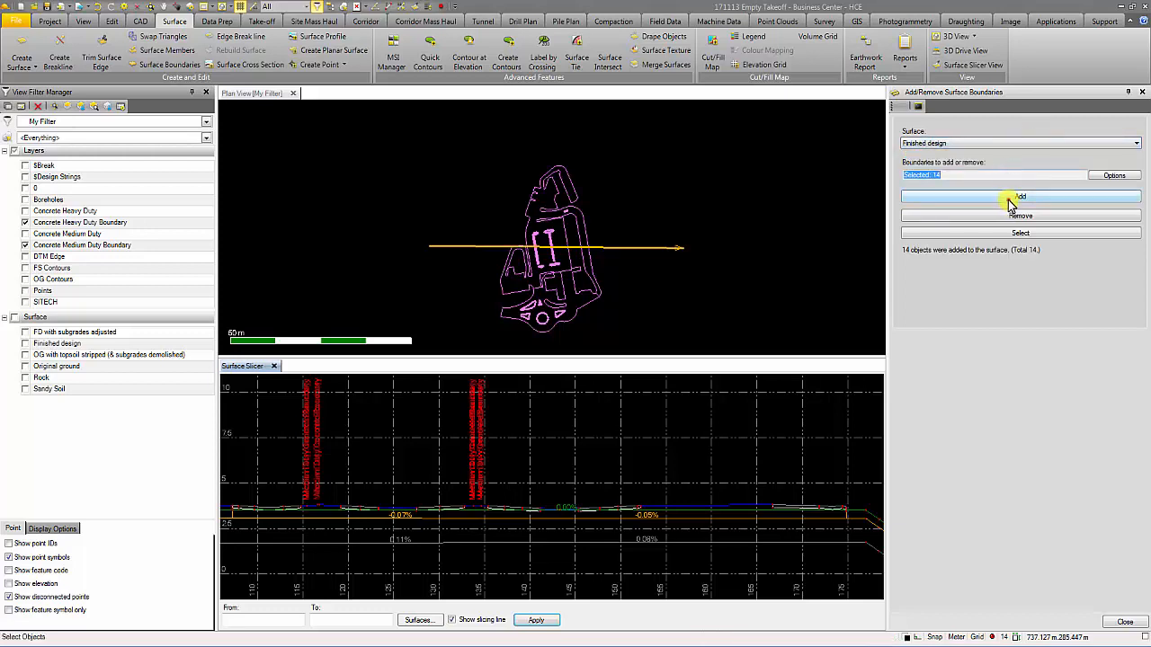
click(1010, 197)
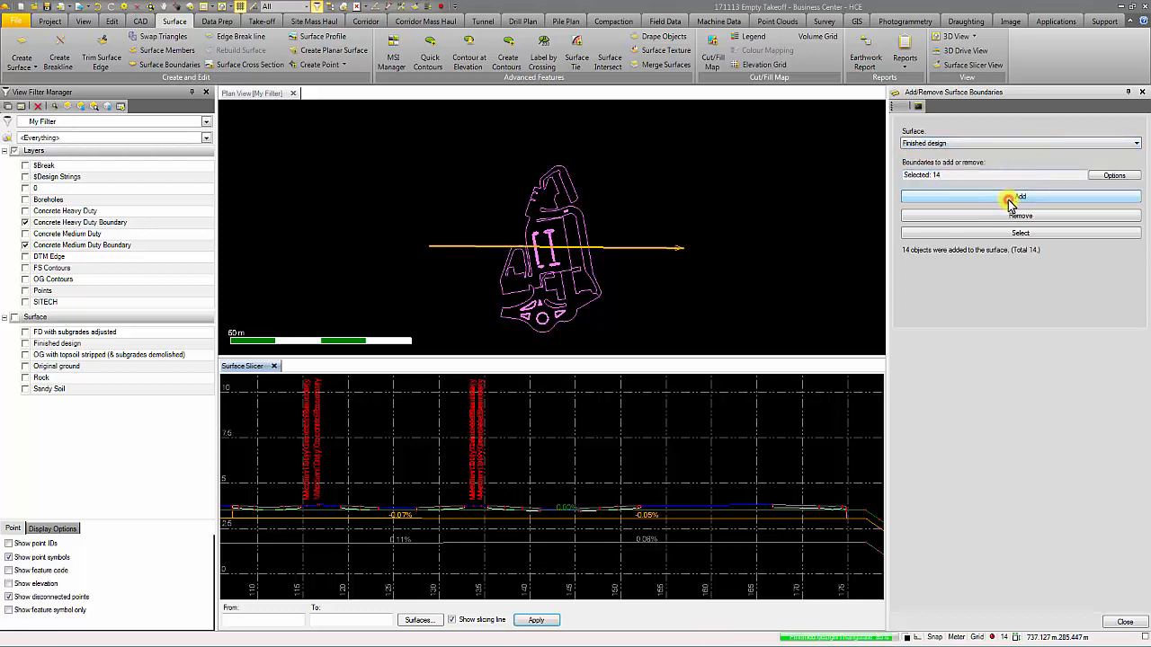
Step: Add the selected concrete boundary lines as boundaries to the Original ground surface
click(1019, 144)
click(1007, 169)
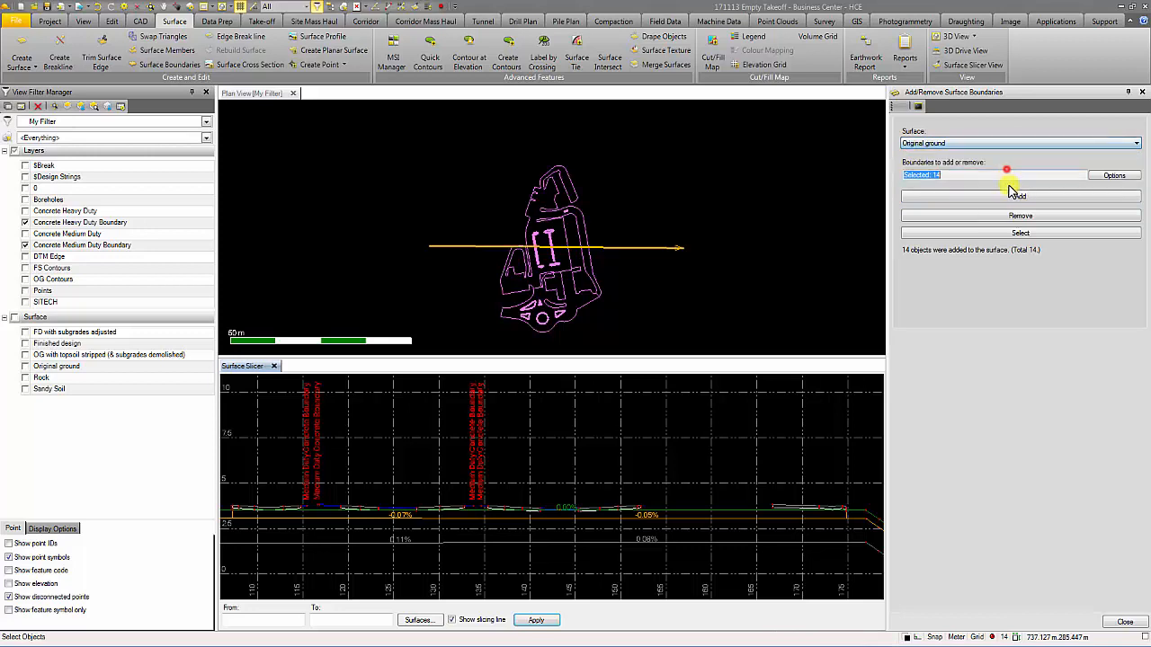
click(1013, 197)
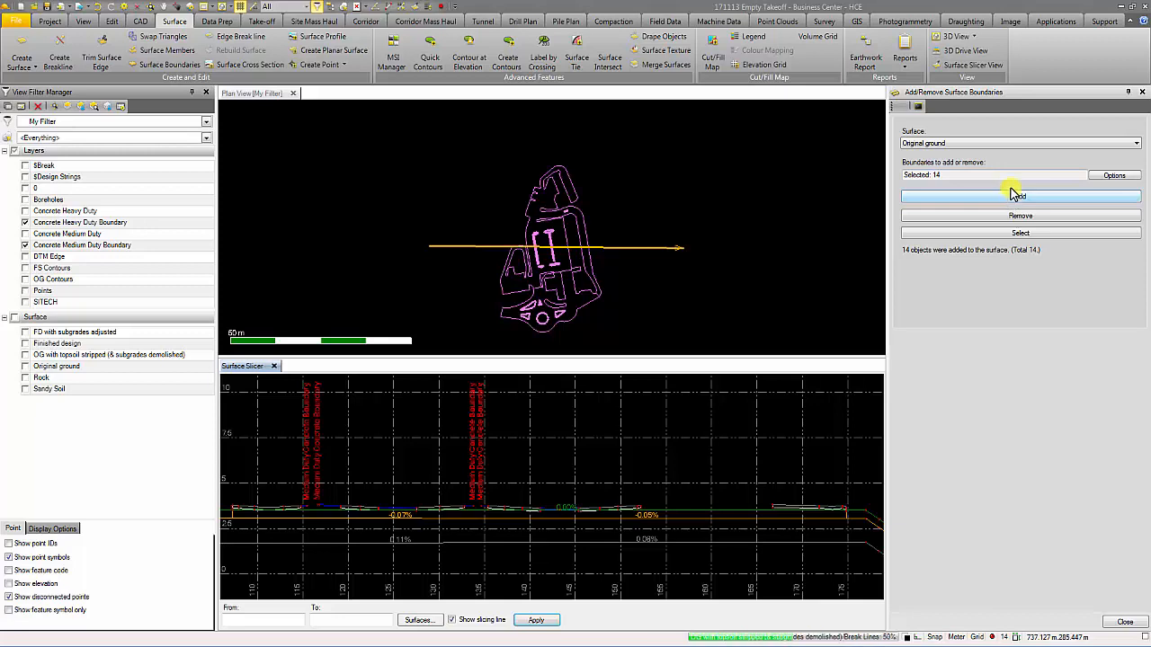
Step: Add the selected concrete boundary lines as boundaries to the Rock and Sandy Soil surfaces, and finish editing surface boundaries
click(1016, 145)
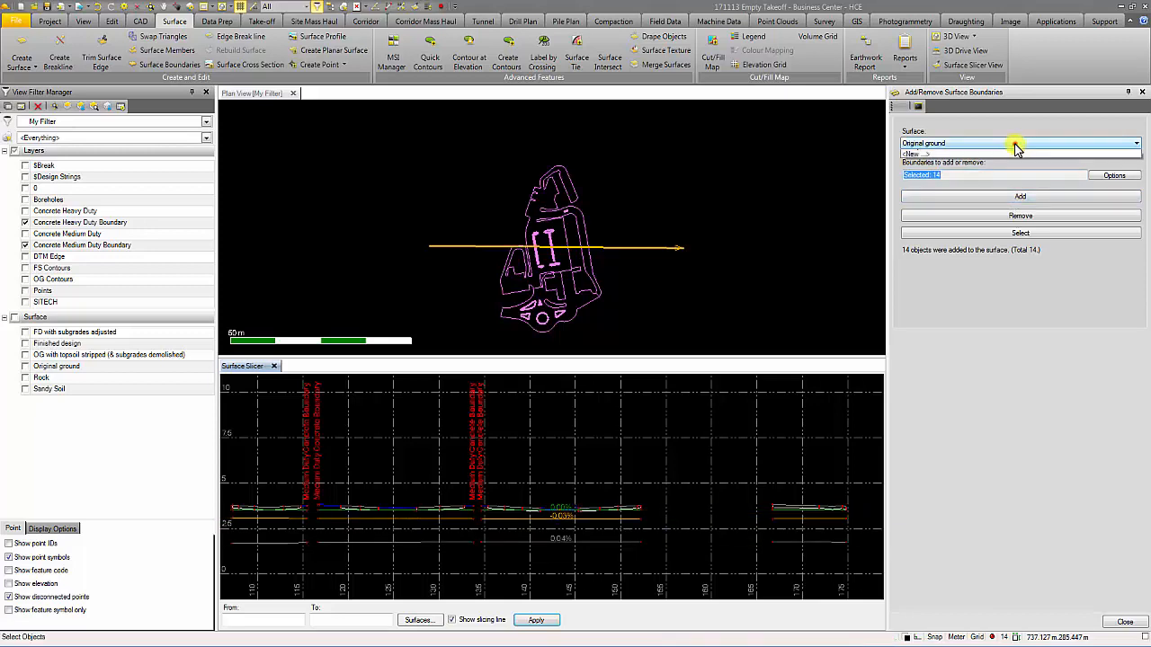
click(1010, 180)
click(1007, 197)
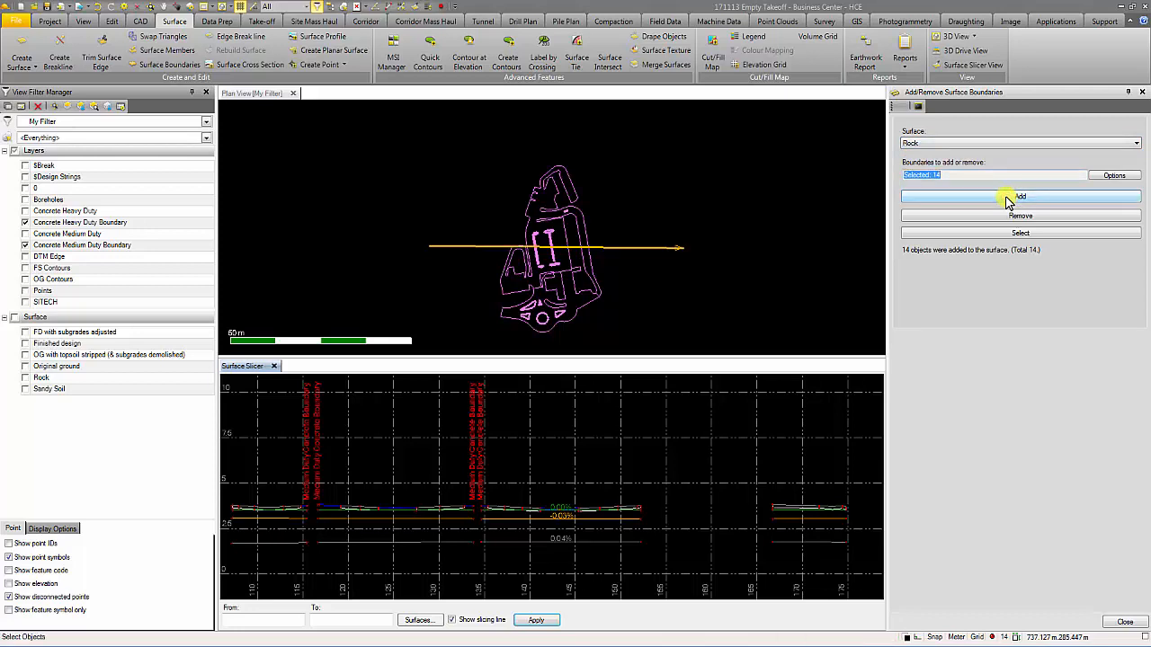
click(1010, 145)
click(1001, 186)
click(1004, 199)
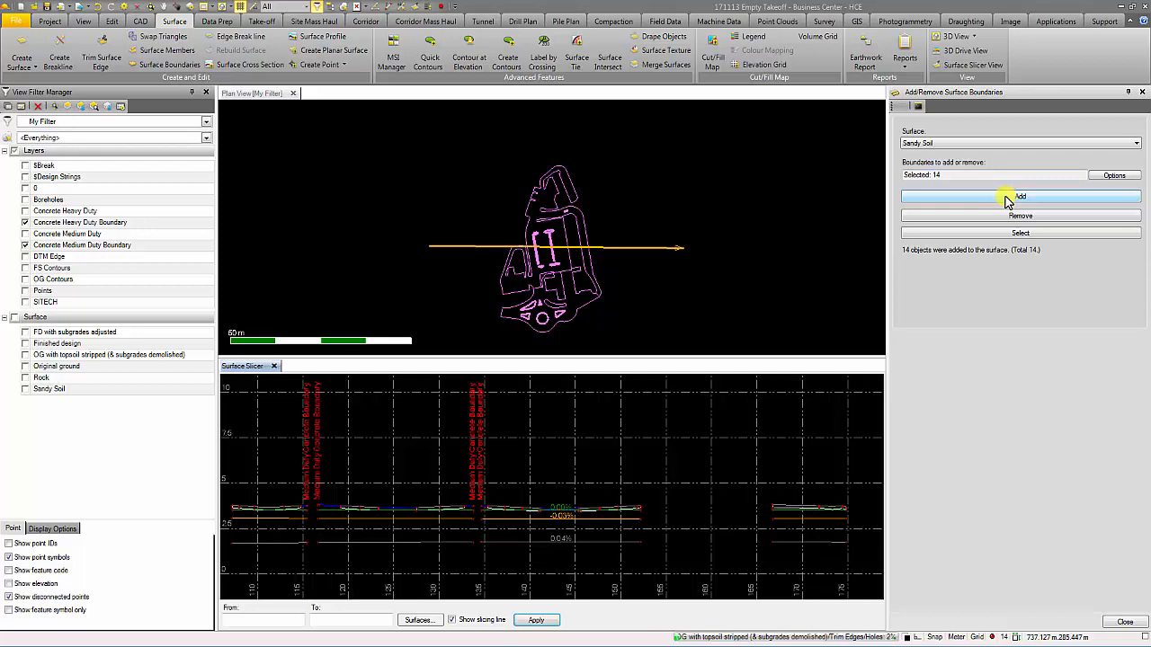
click(1011, 236)
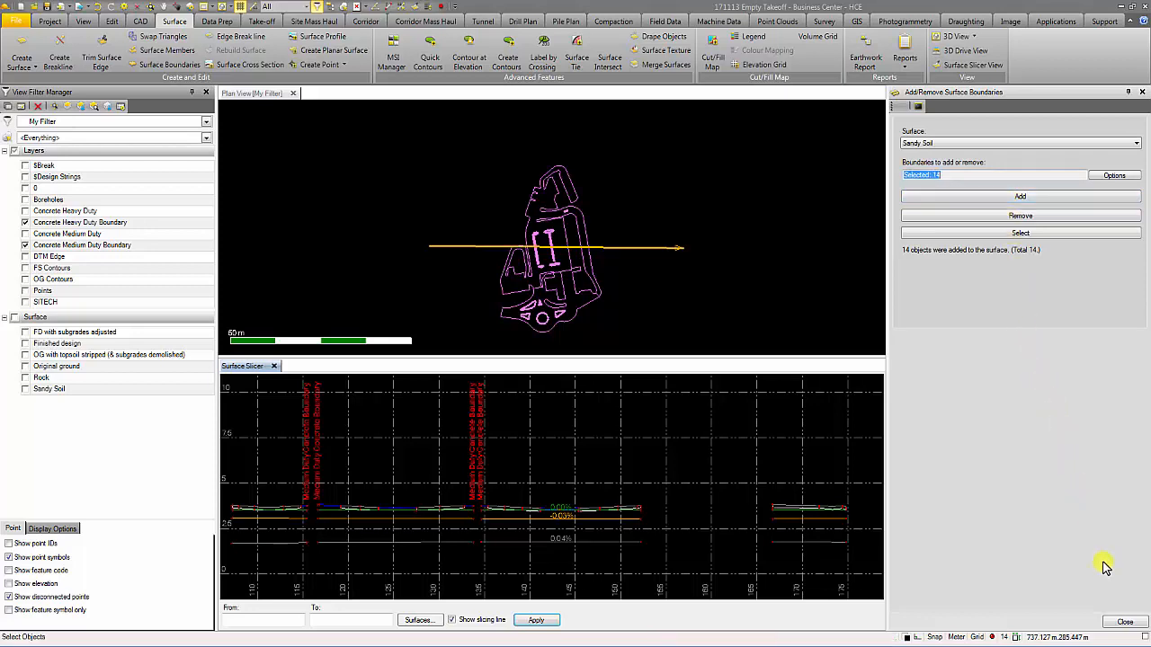
click(1124, 623)
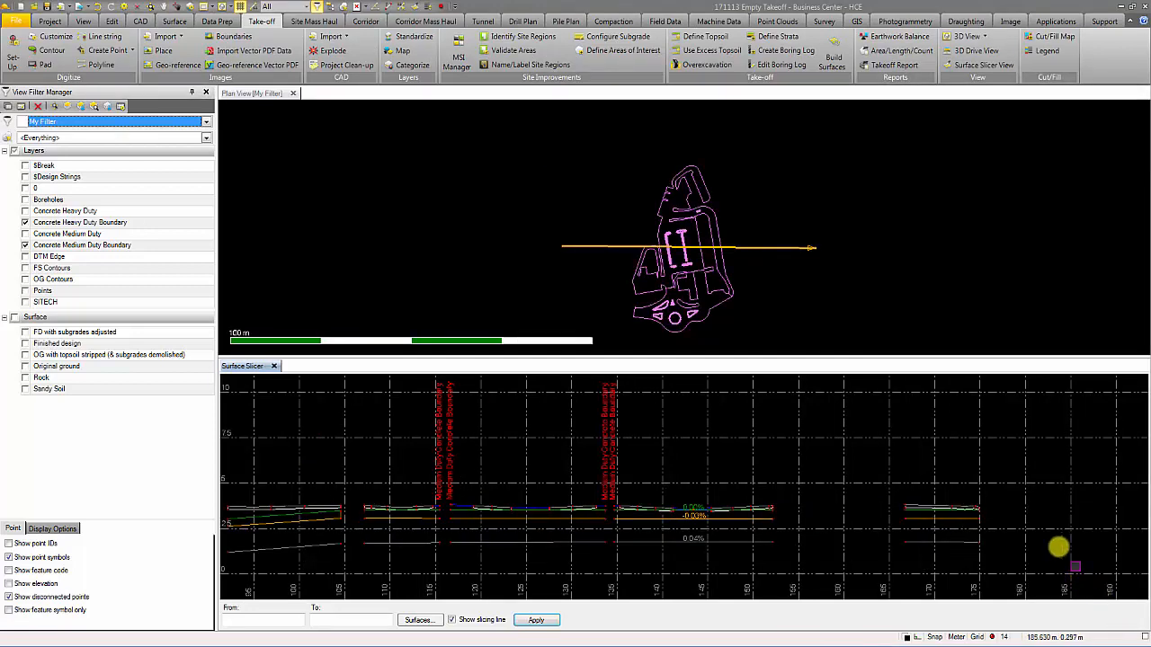
Step: Generate a Takeoff Report in the Concise report style with no borrow material, and review its topsoil volumes
click(866, 69)
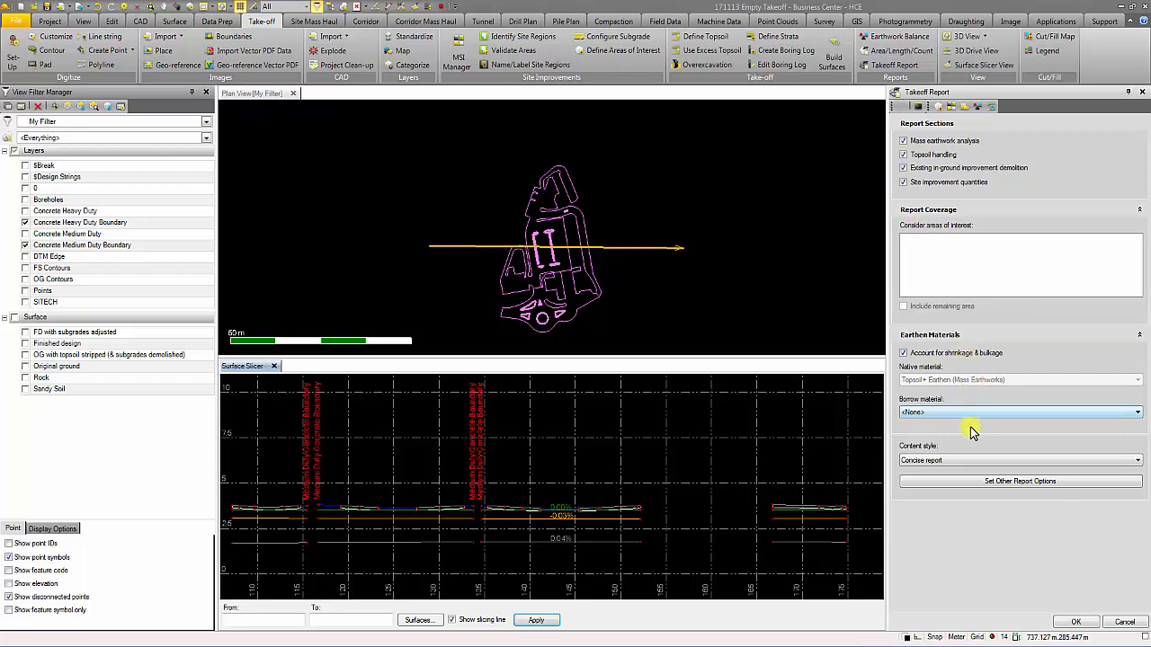
click(994, 463)
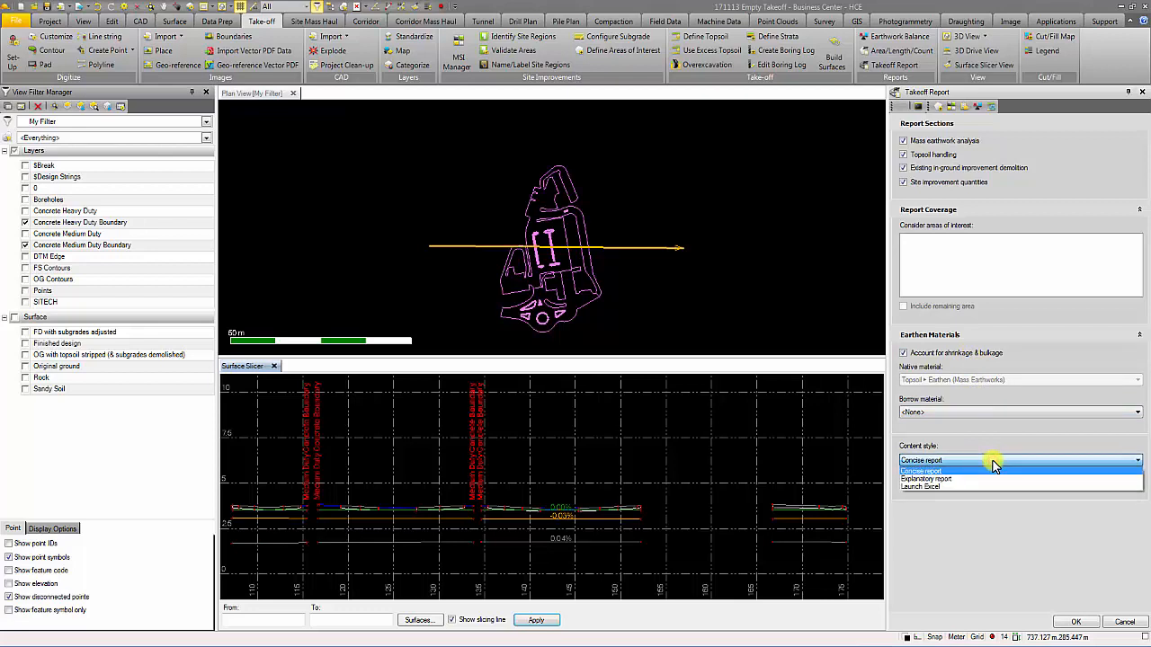
click(993, 463)
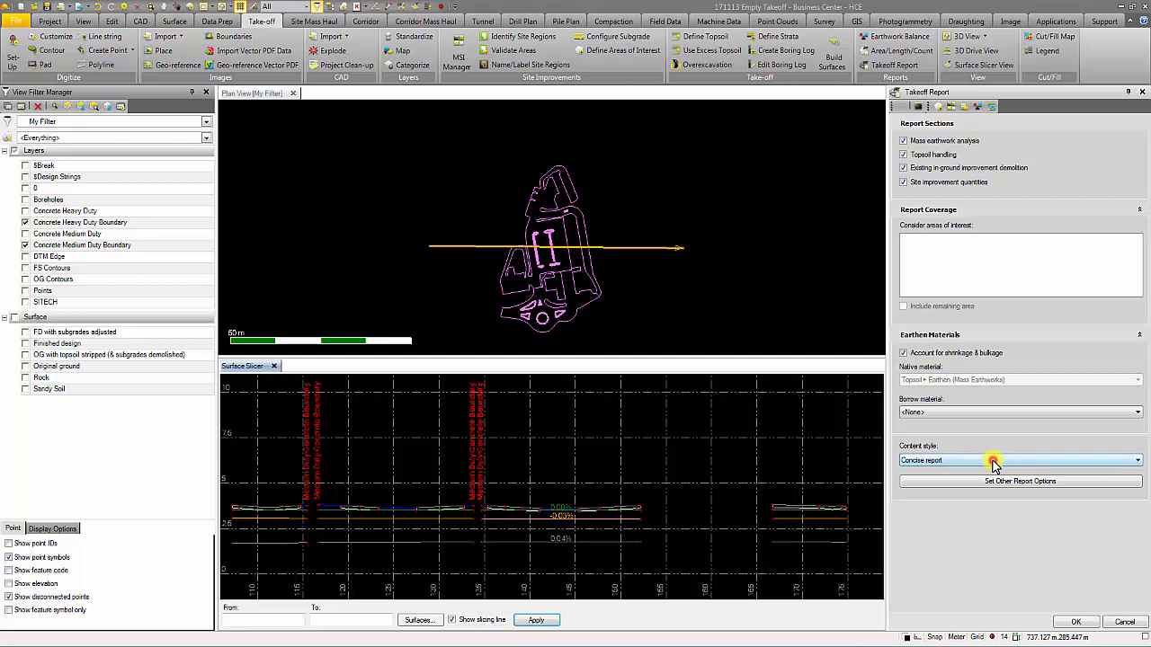
click(1077, 623)
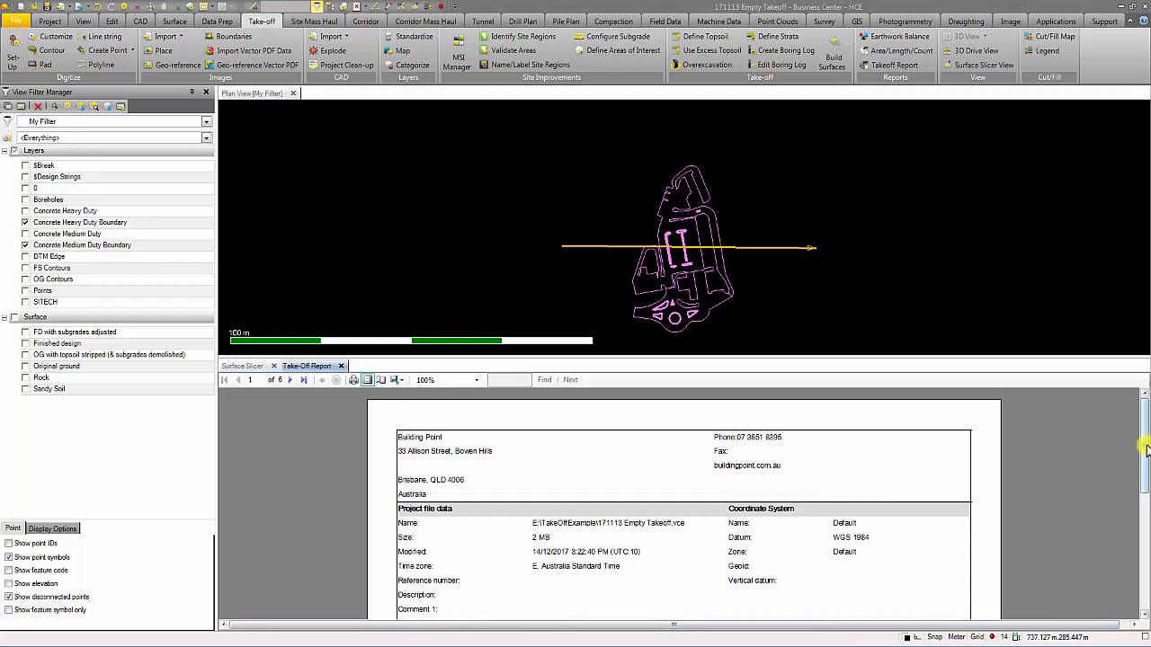
scroll(1027, 496, down, 5)
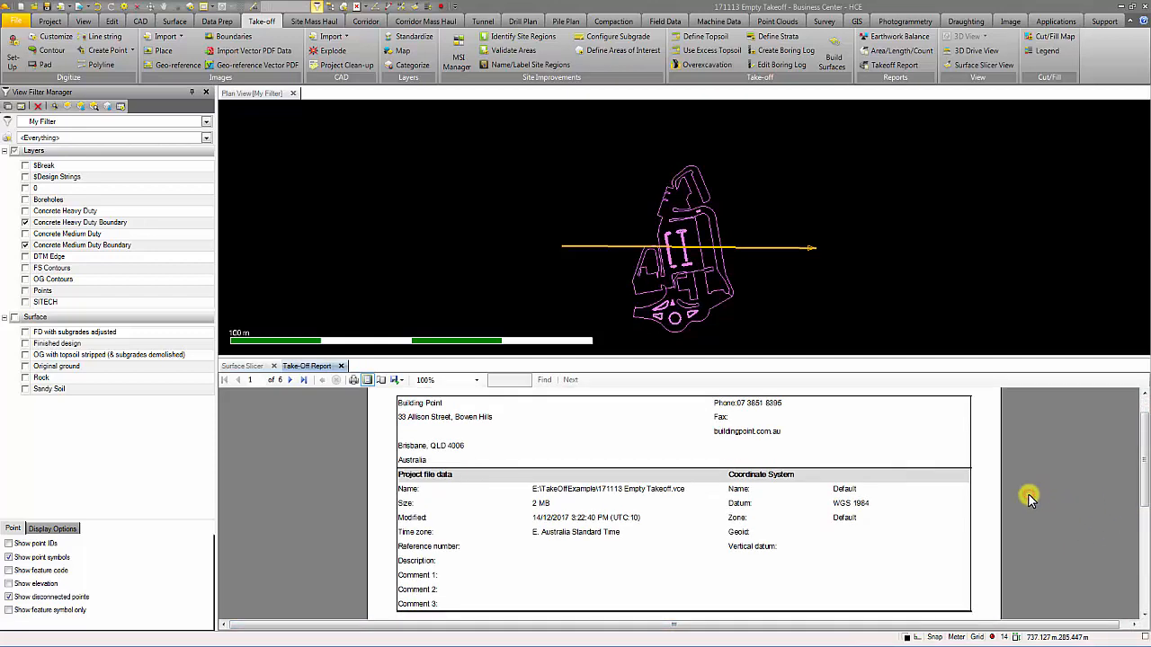
scroll(1030, 499, down, 10)
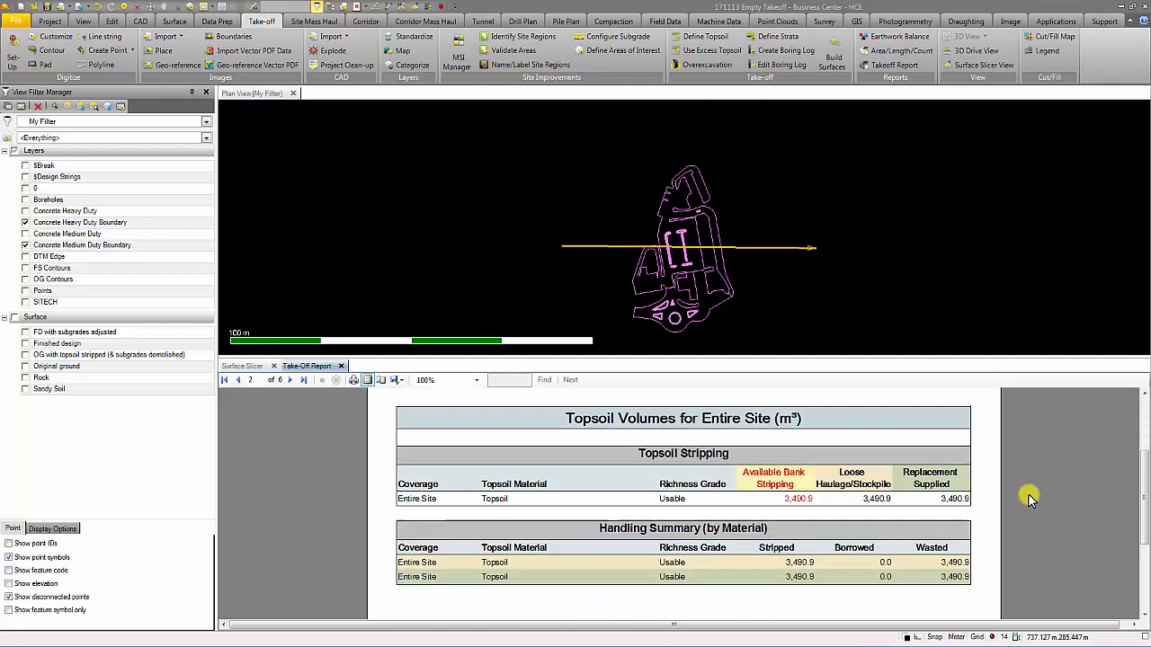